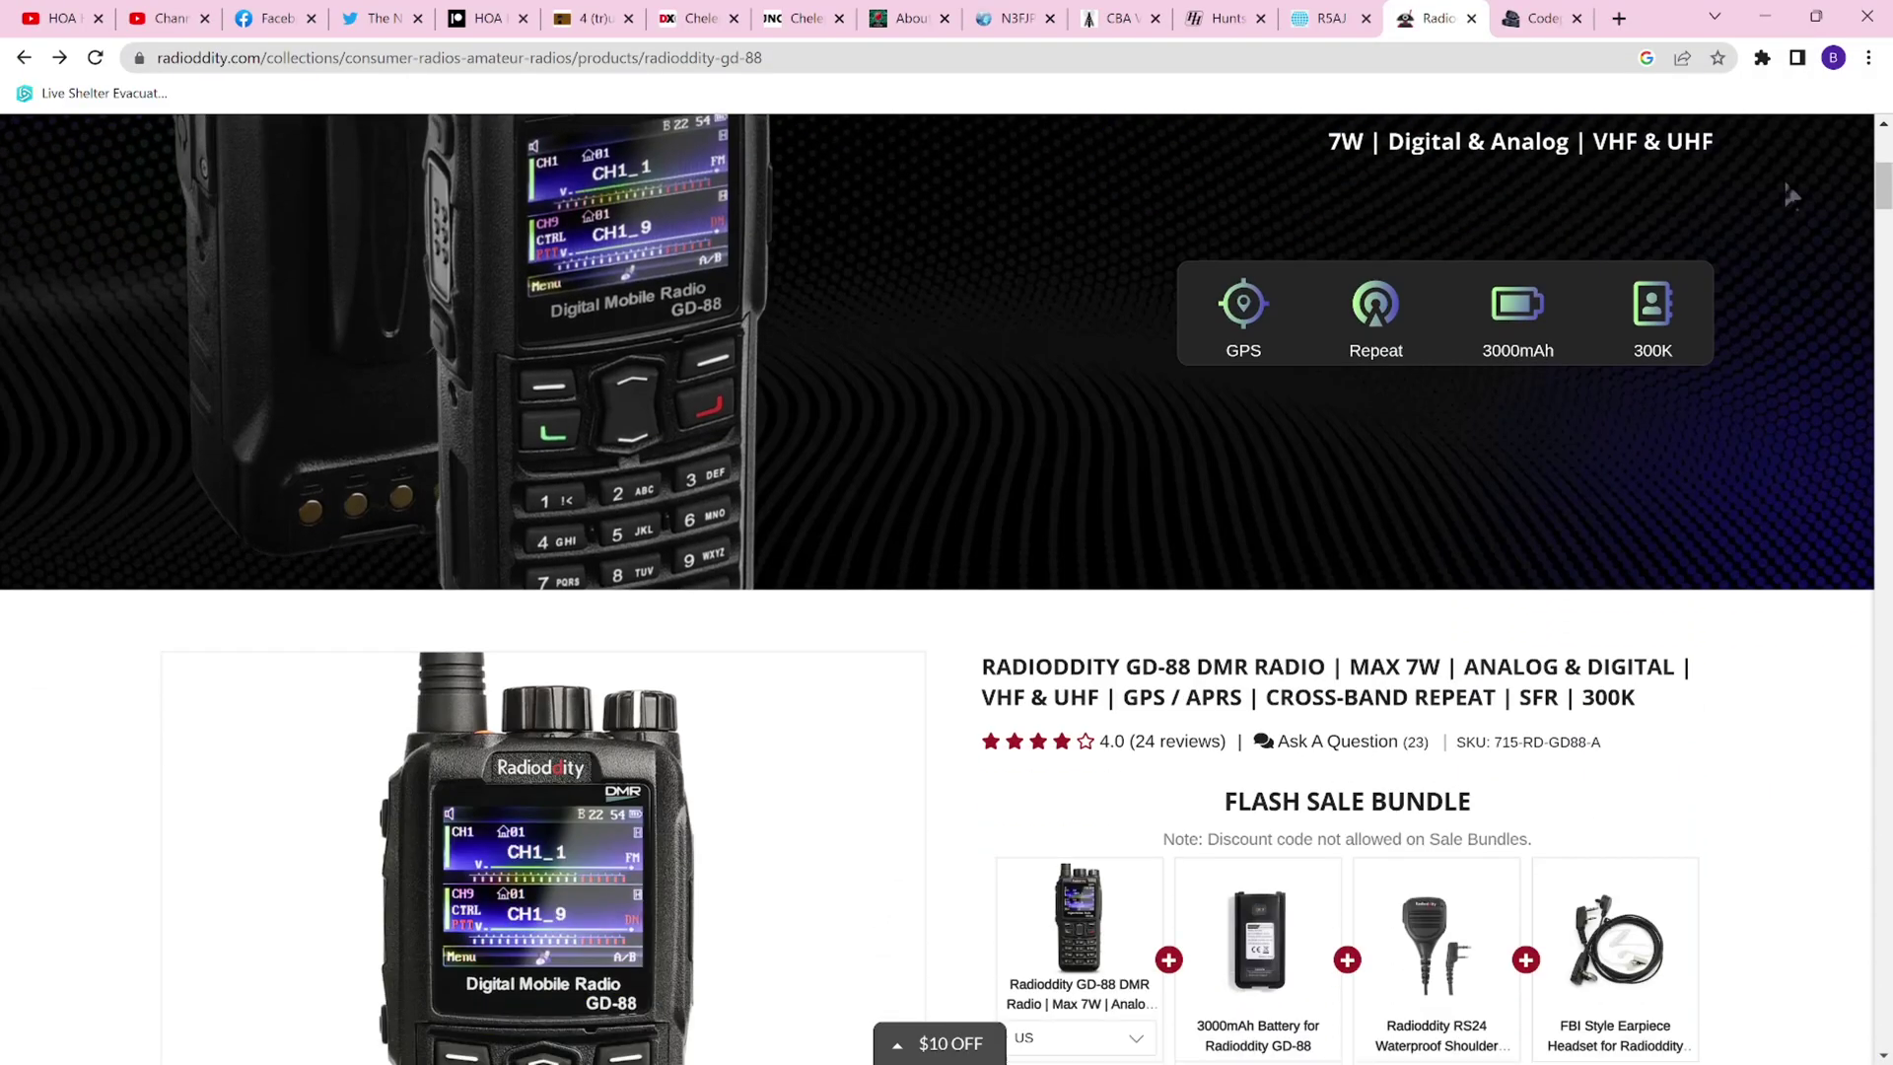
{"action": "scroll", "coordinate": [1792, 197], "scroll_direction": "down", "scroll_amount": 1}
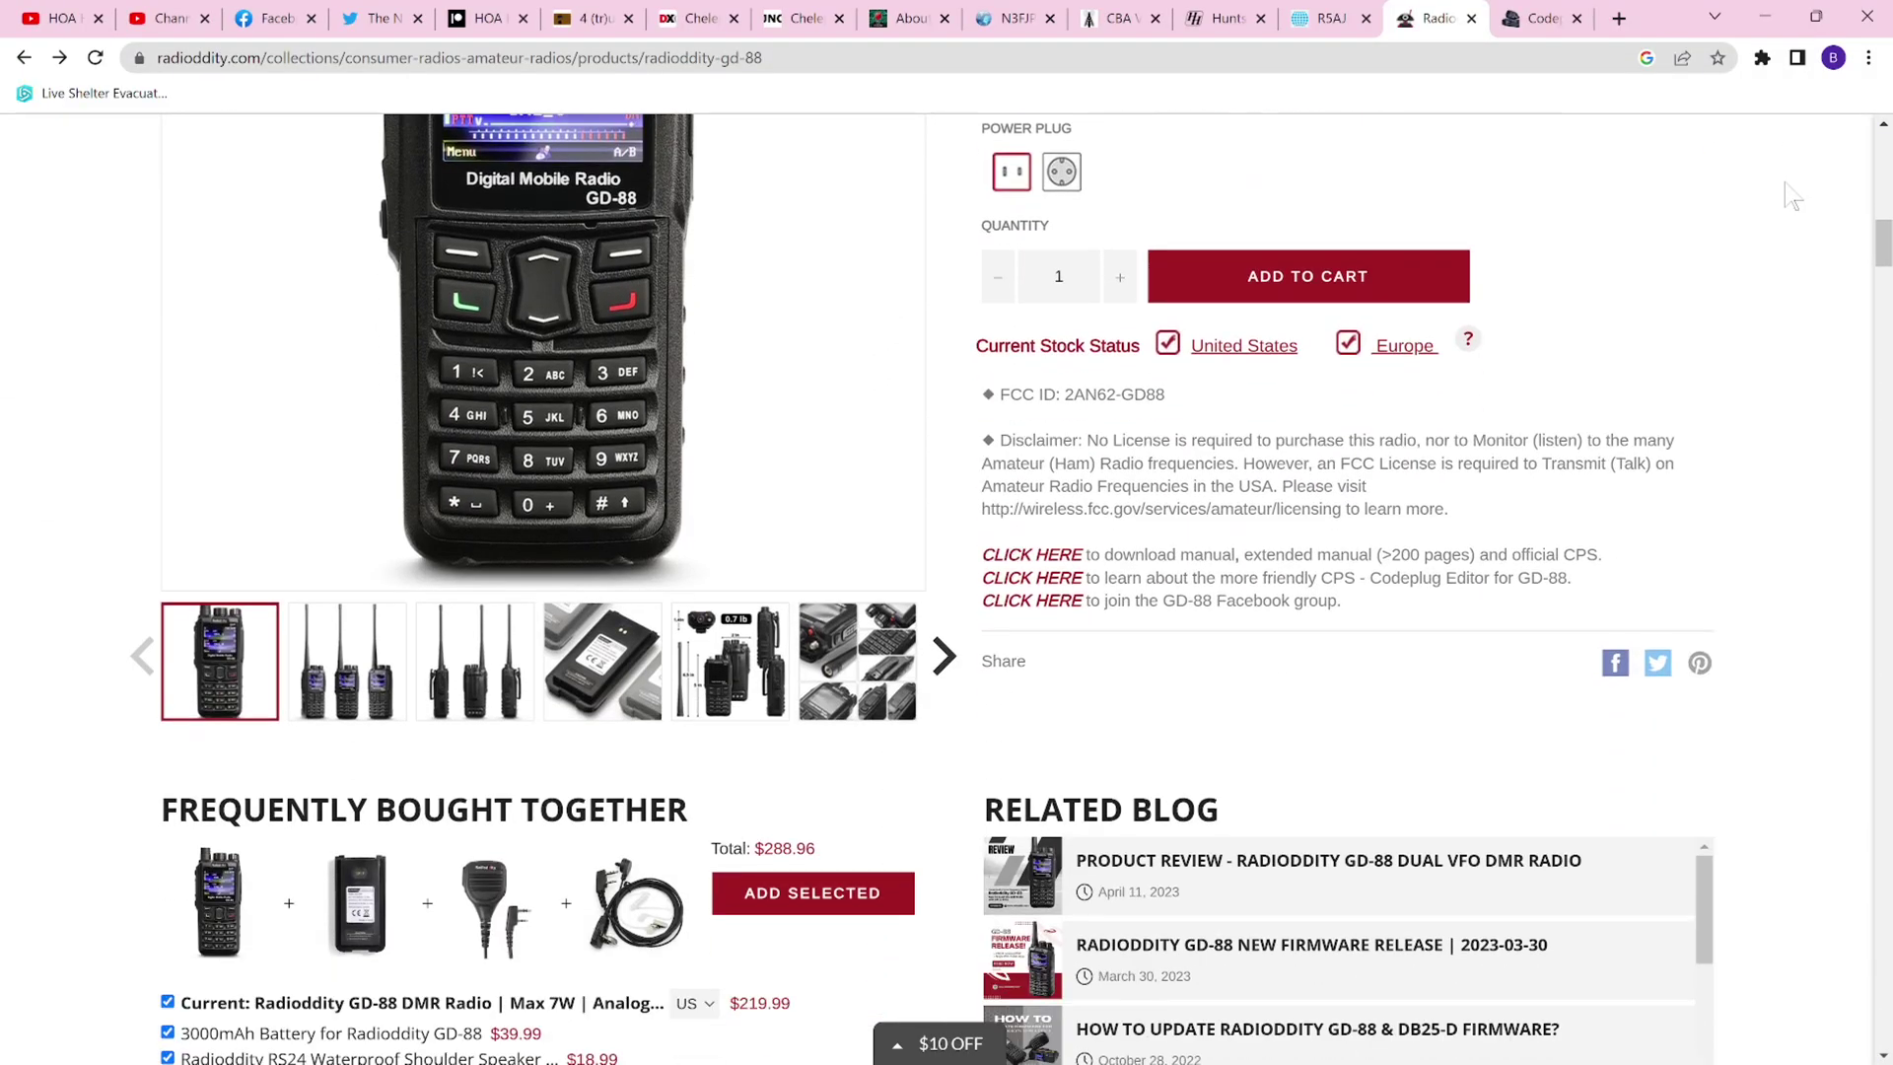
Read Radioddity's blog post on CPEditor GD-88 support, then go to the cpeditor.co.uk tab.
{"action": "left_click", "coordinate": [1033, 584]}
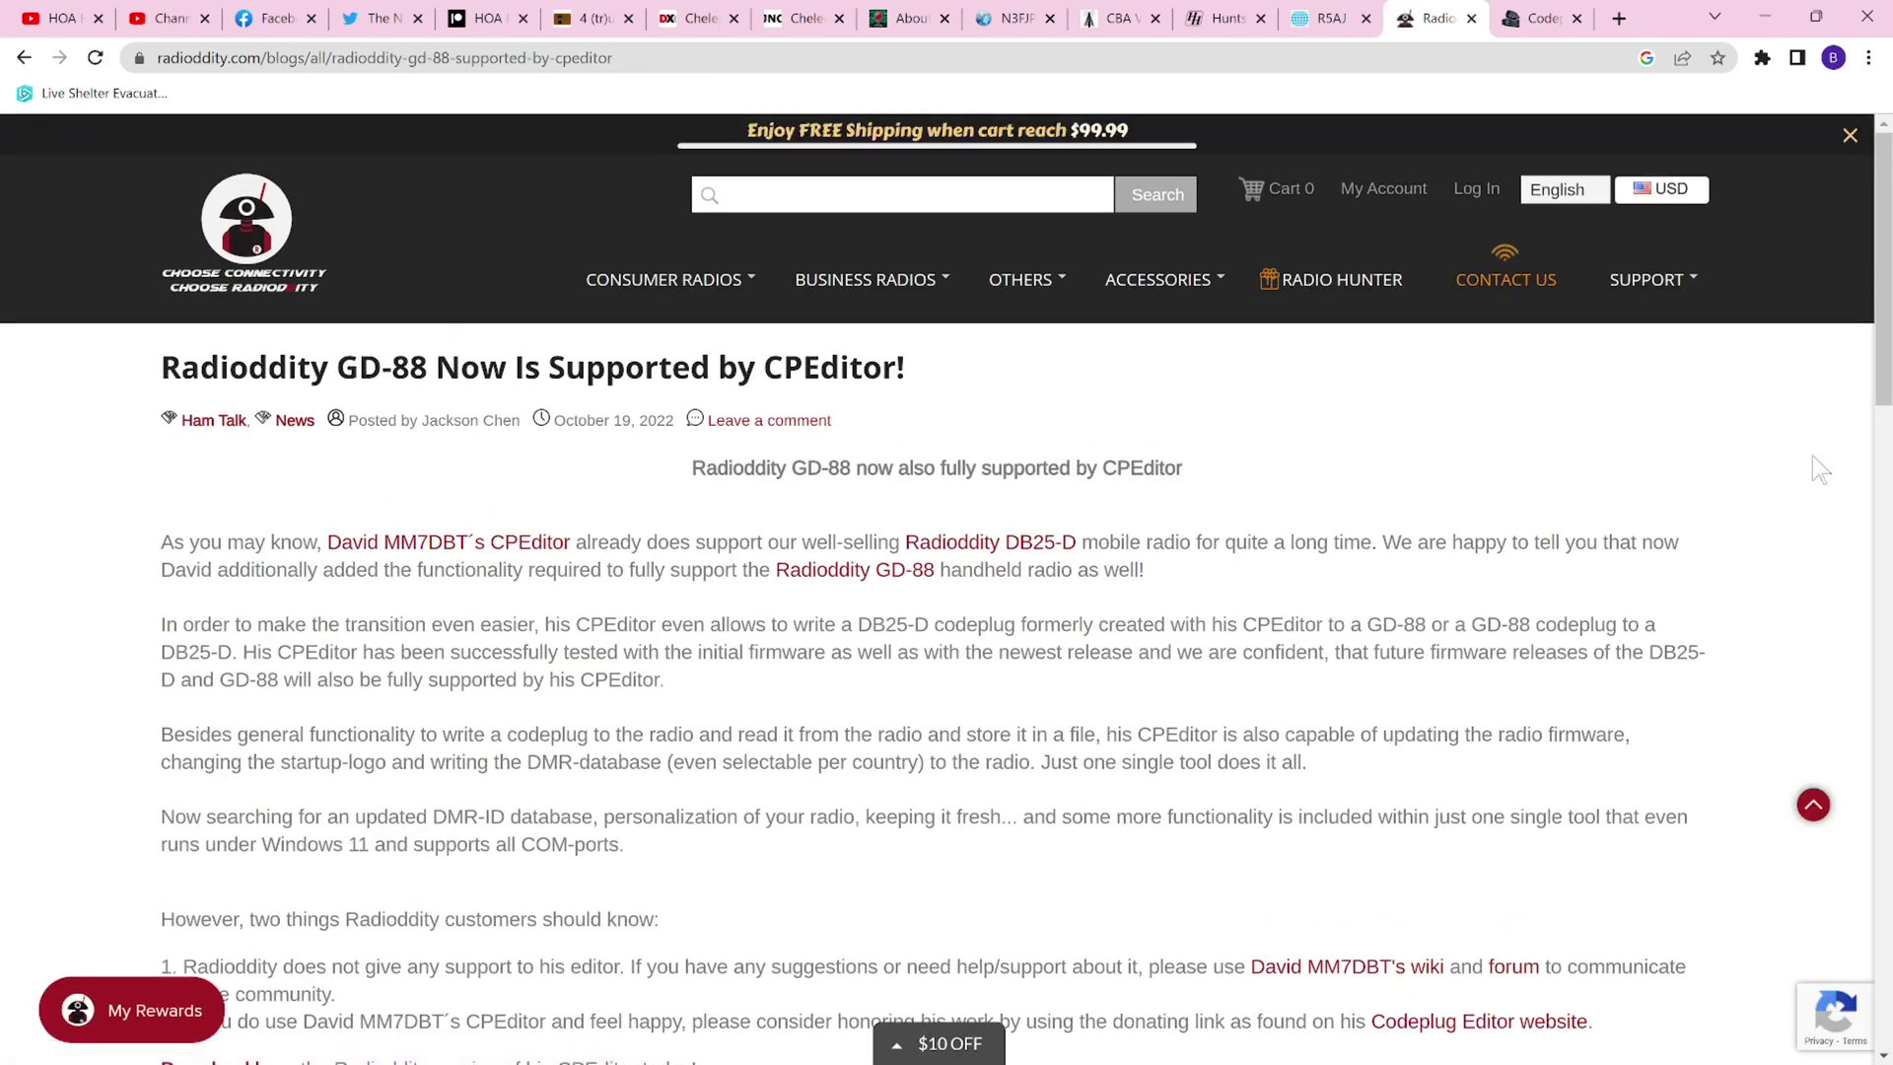
{"action": "scroll", "coordinate": [1770, 483], "scroll_direction": "down", "scroll_amount": 9}
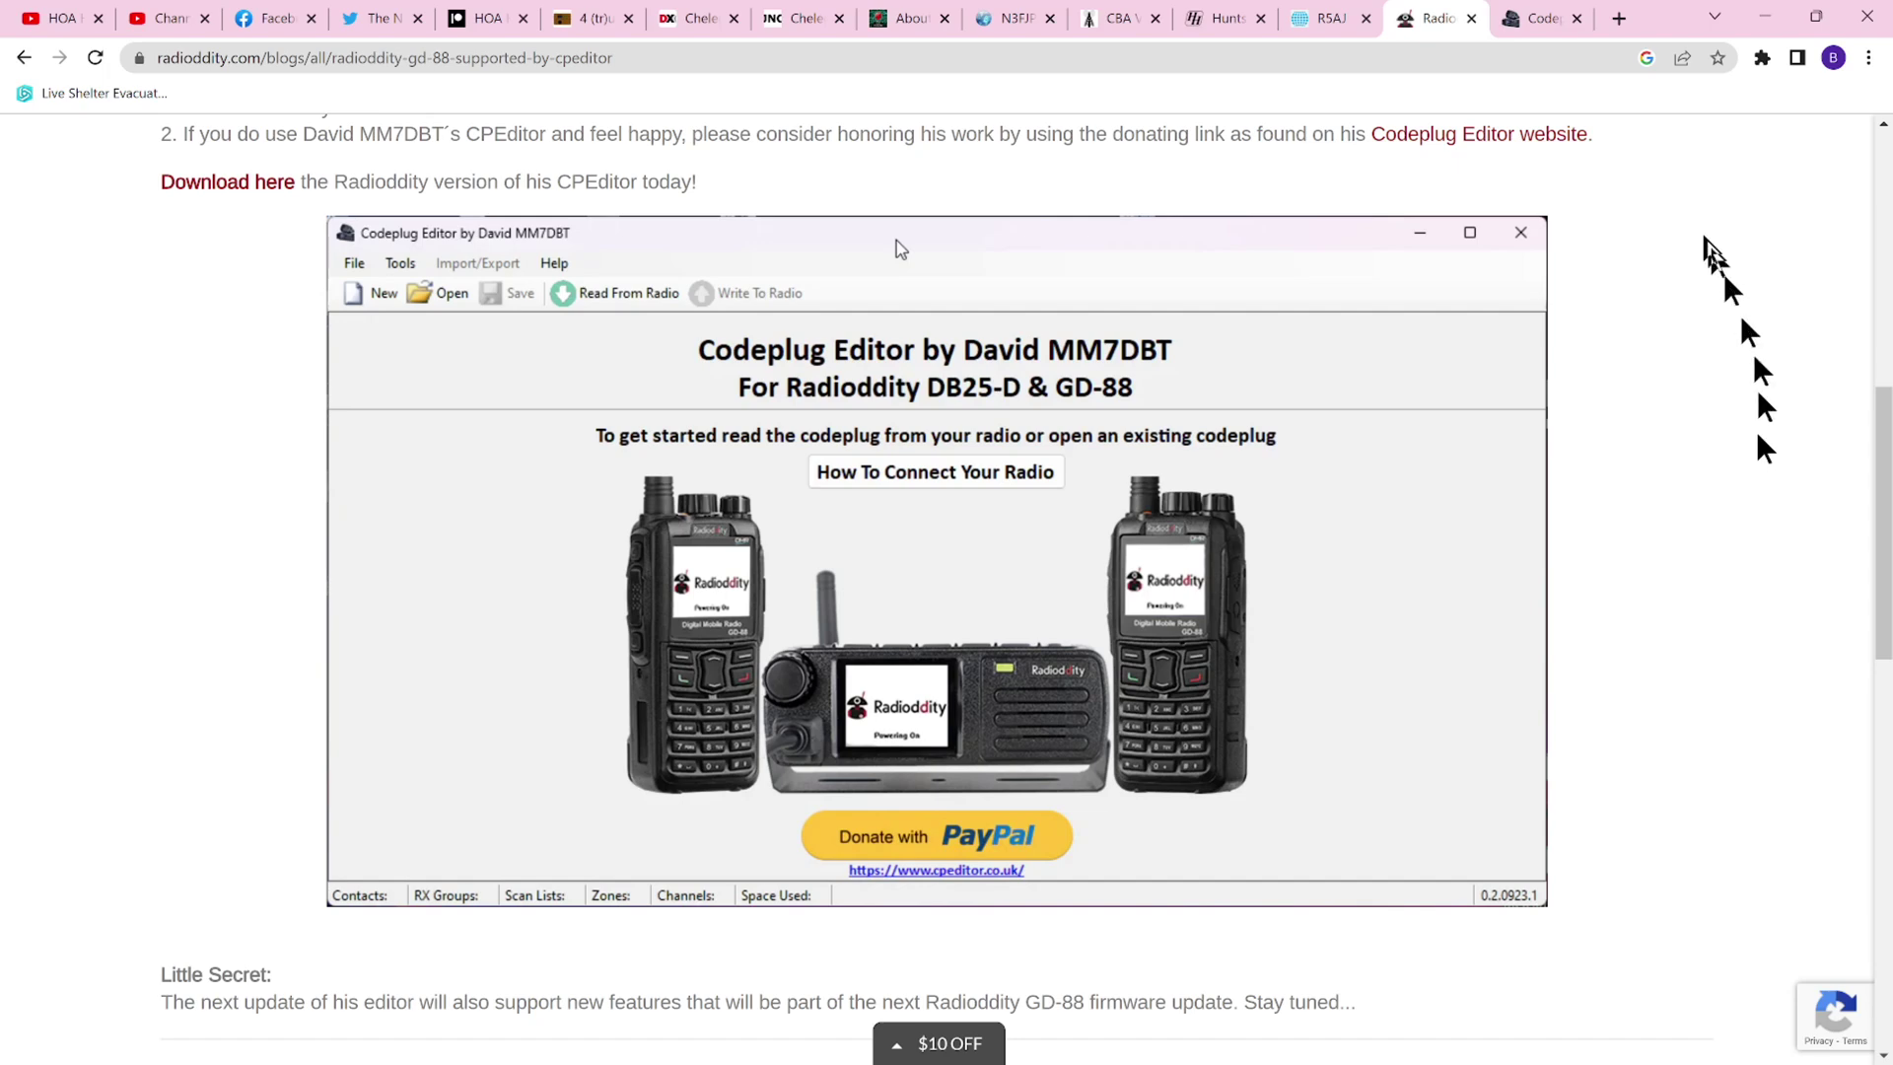
{"action": "left_click", "coordinate": [1540, 27]}
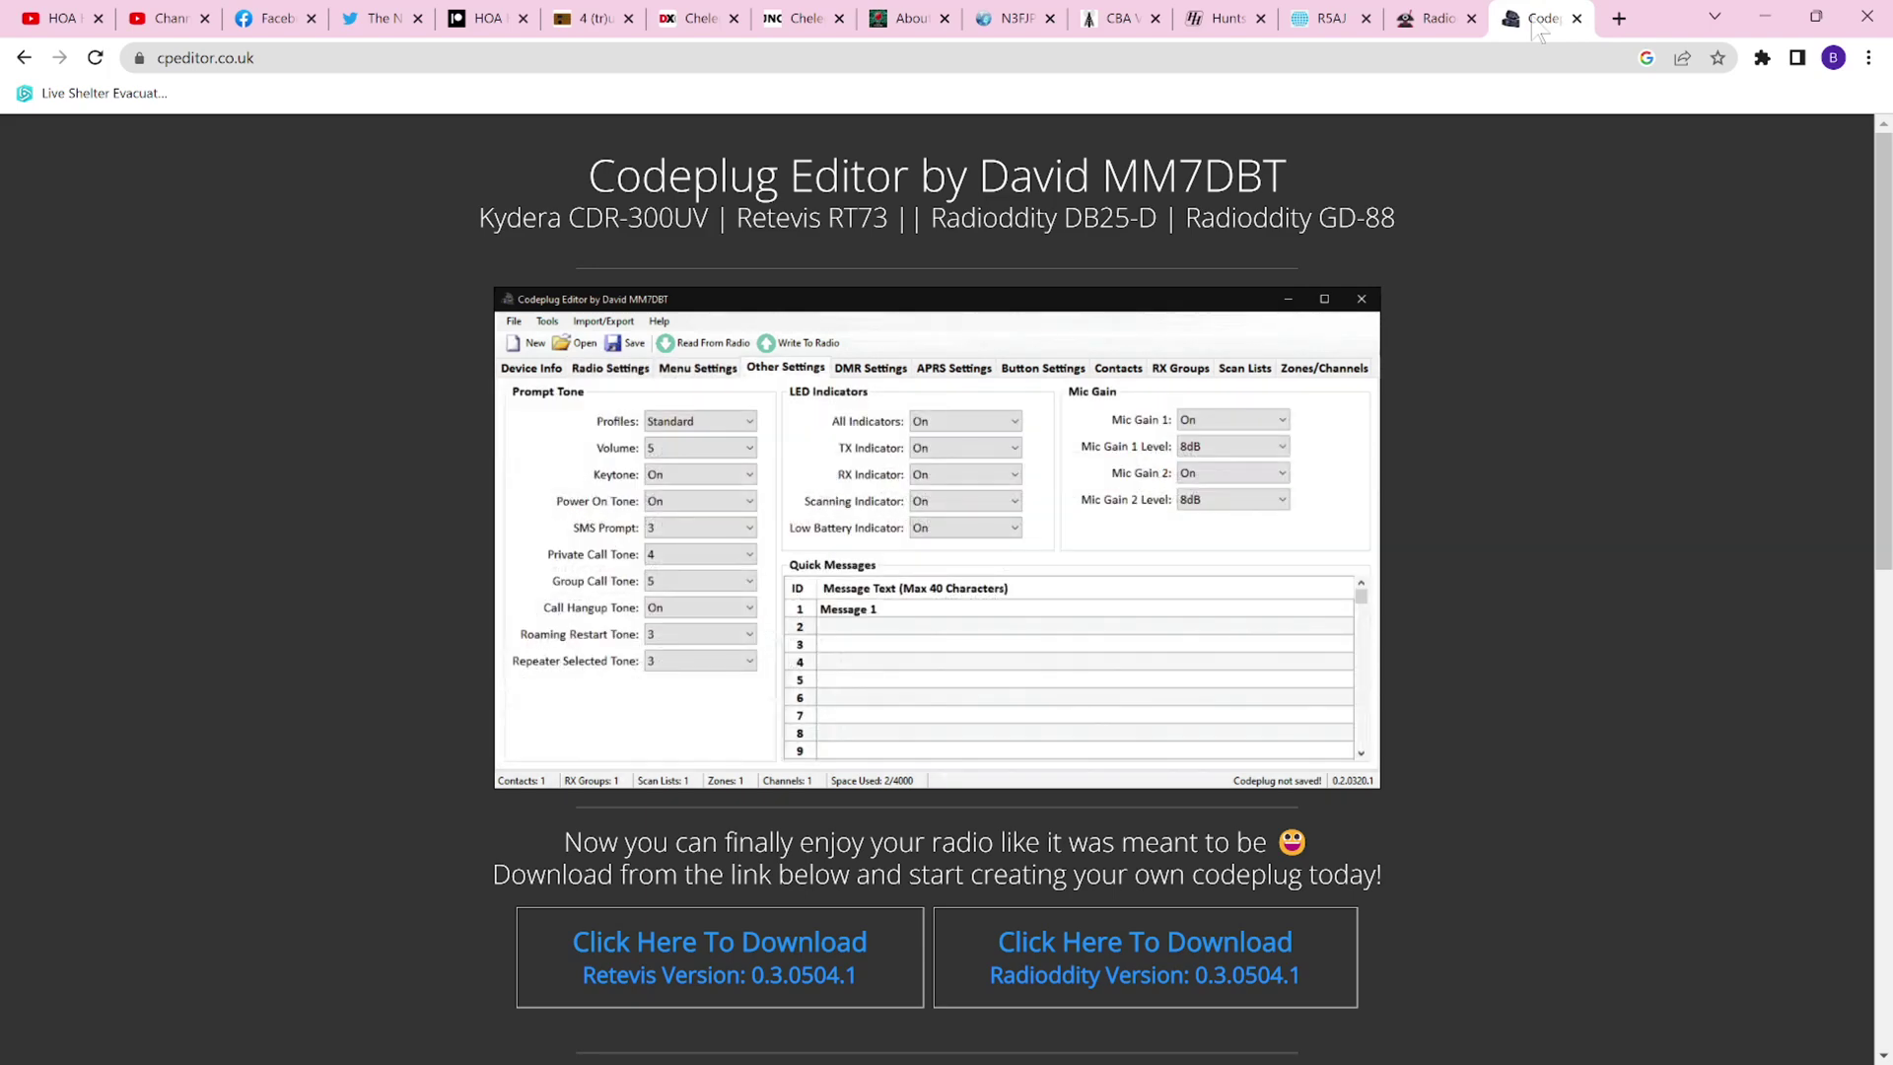
Download the Radioddity version 0.3.0504.1 installer, CPEditor-Radioddity.msi, and run it.
{"action": "scroll", "coordinate": [1547, 451], "scroll_direction": "down", "scroll_amount": 5}
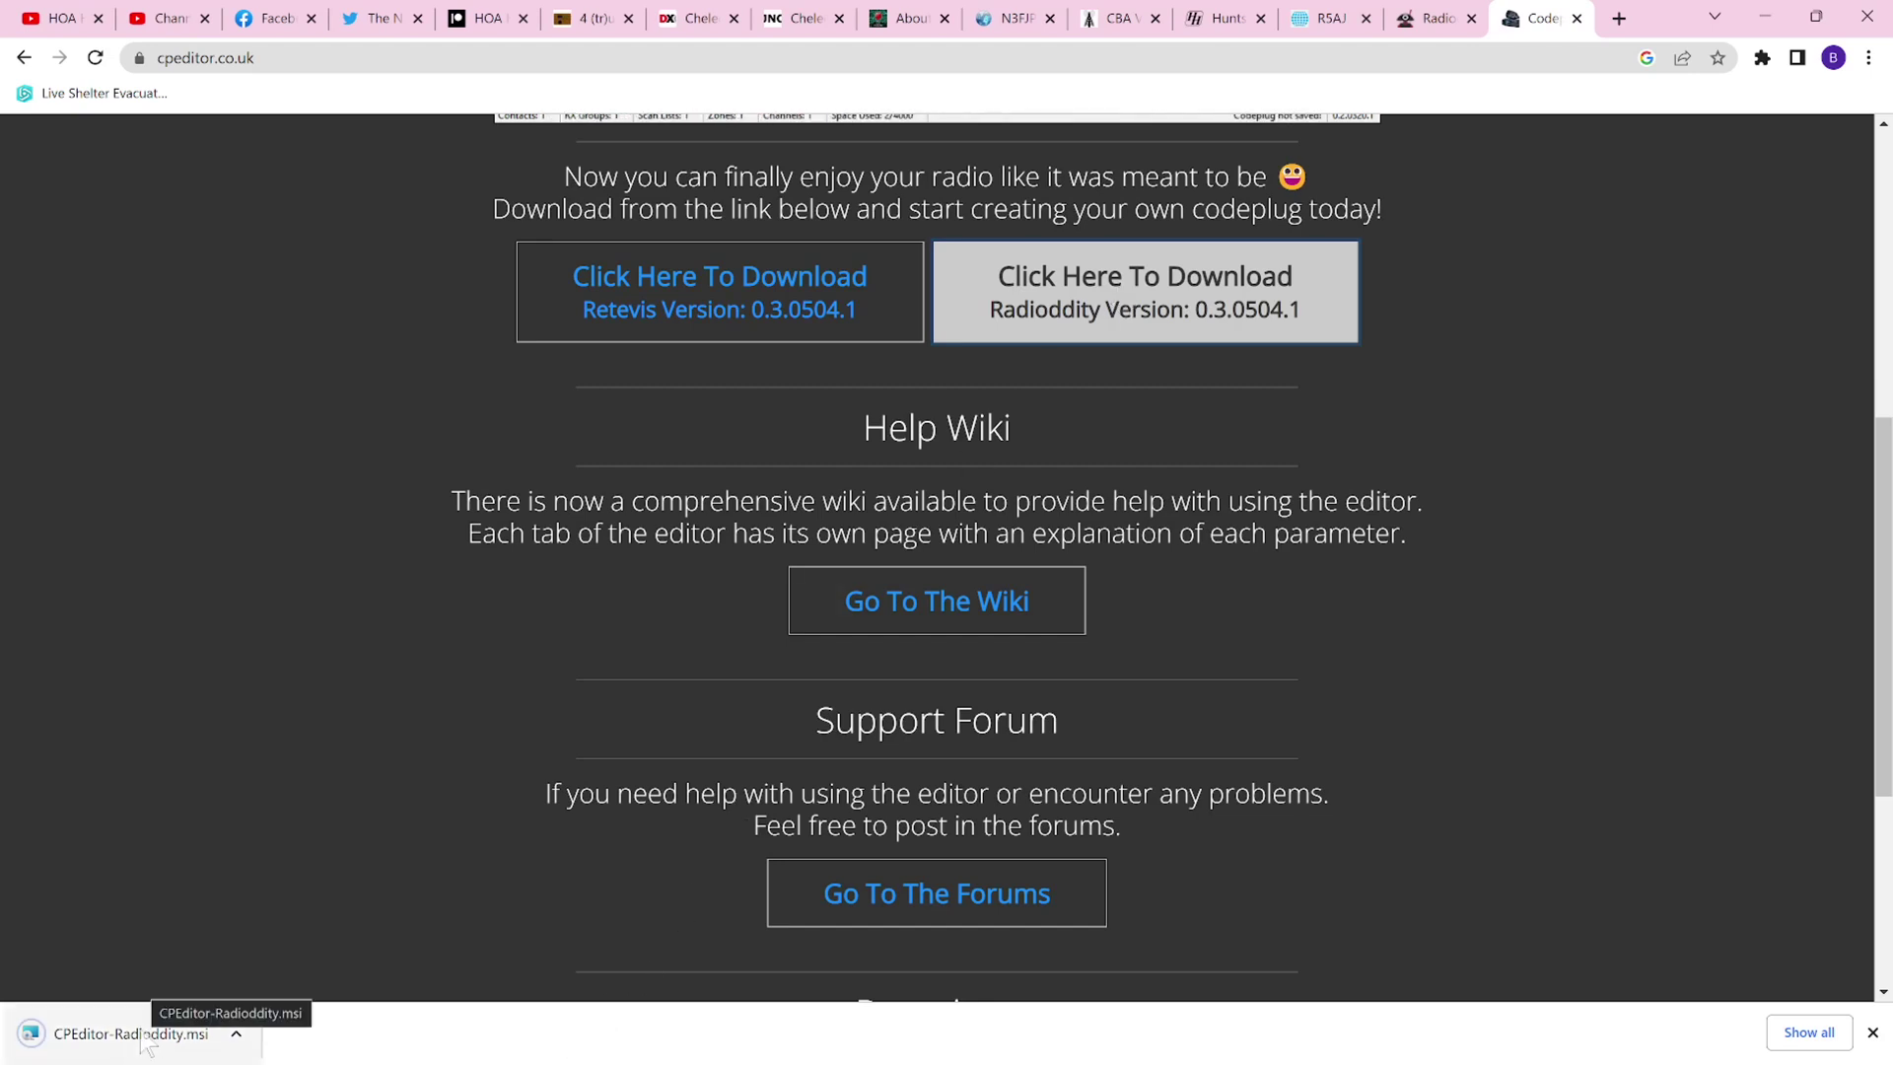
{"action": "left_click", "coordinate": [145, 1035]}
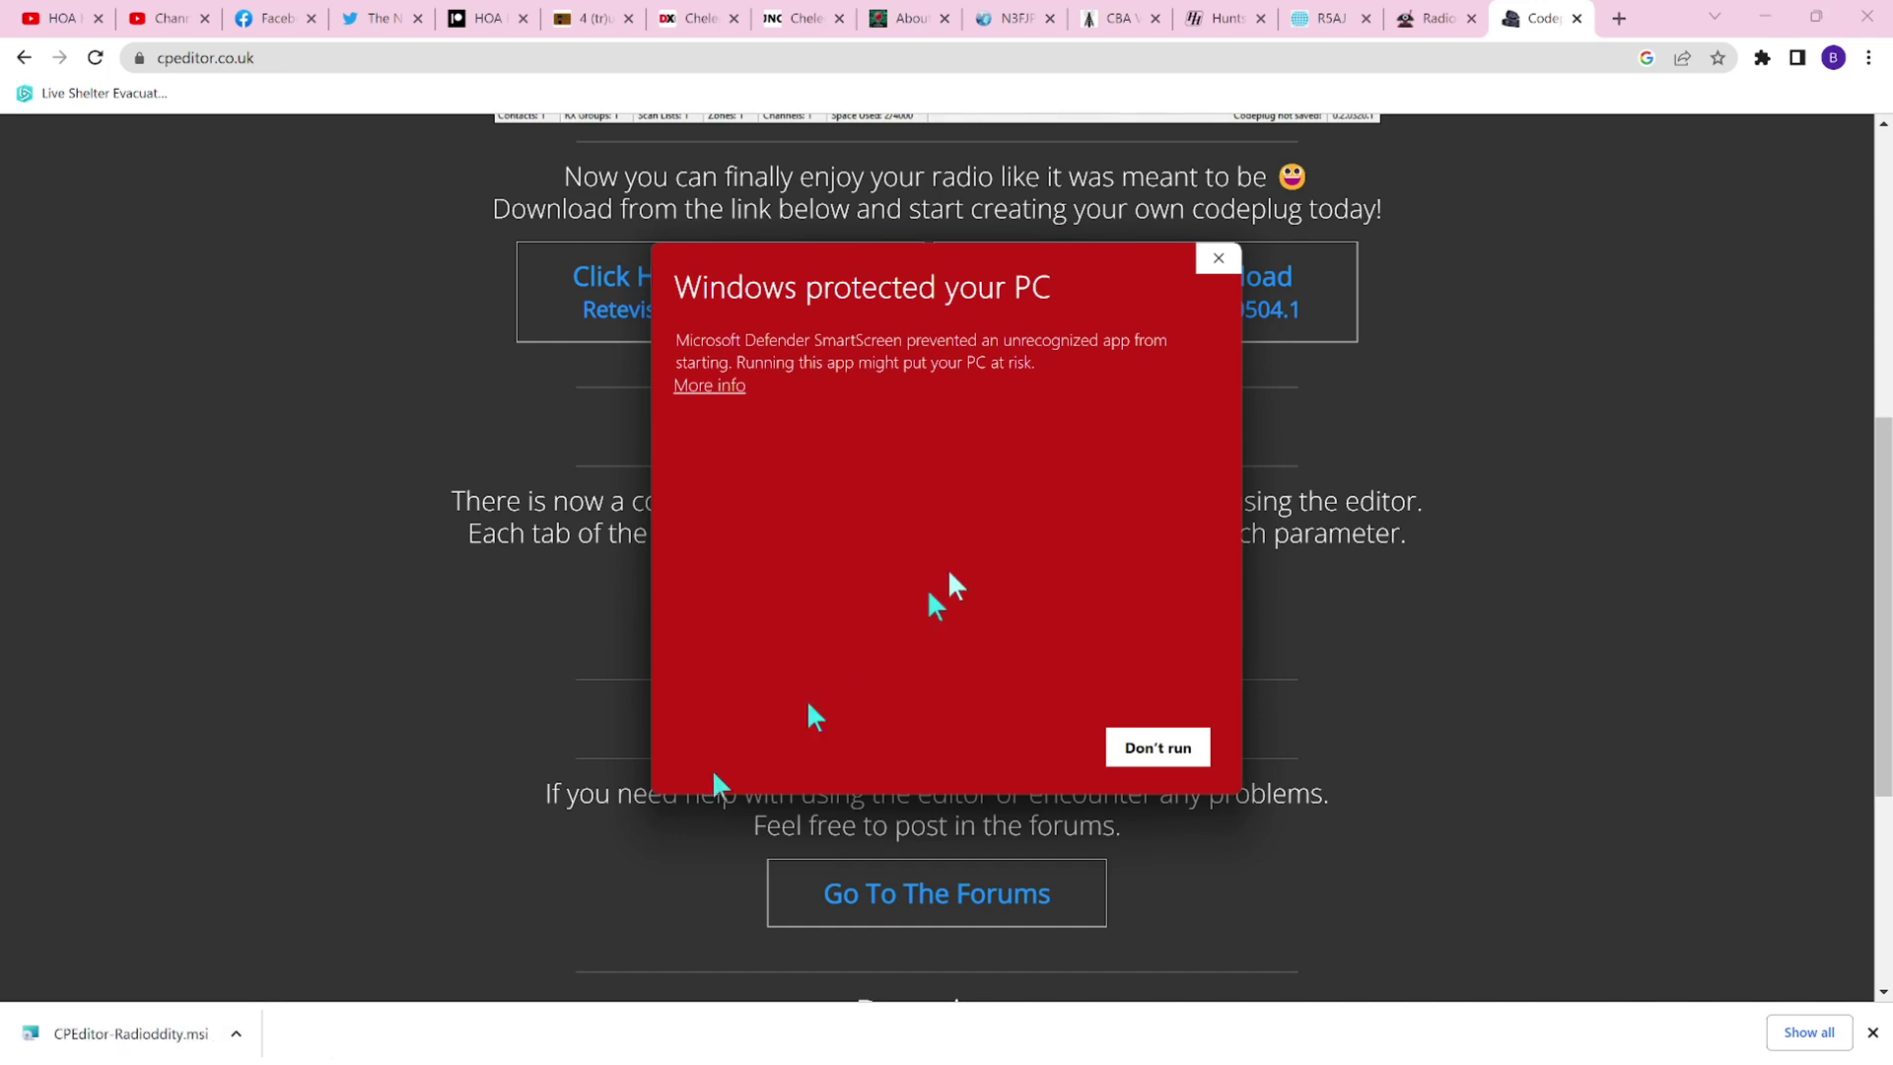
Bypass the SmartScreen warning and install CPEditor-Radioddity into the default Program Files folder.
{"action": "left_click", "coordinate": [710, 387]}
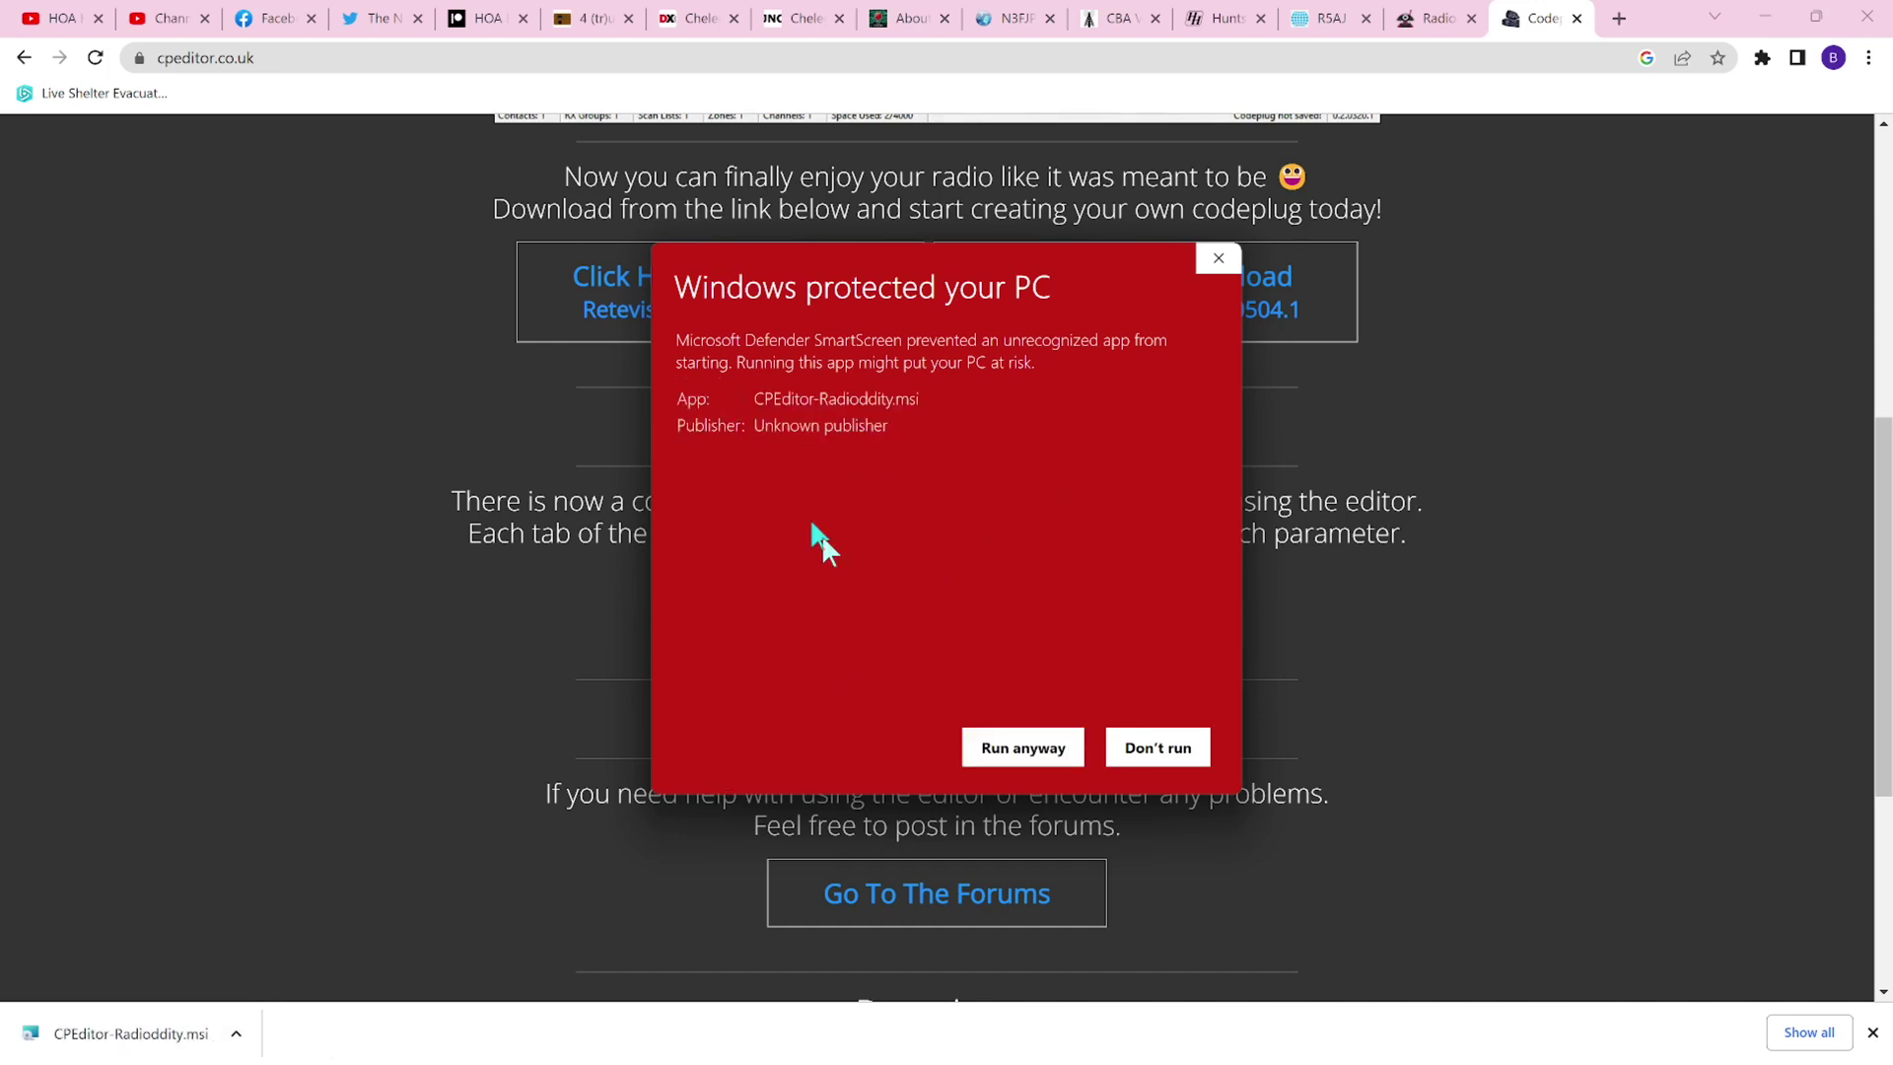
{"action": "left_click", "coordinate": [1022, 749]}
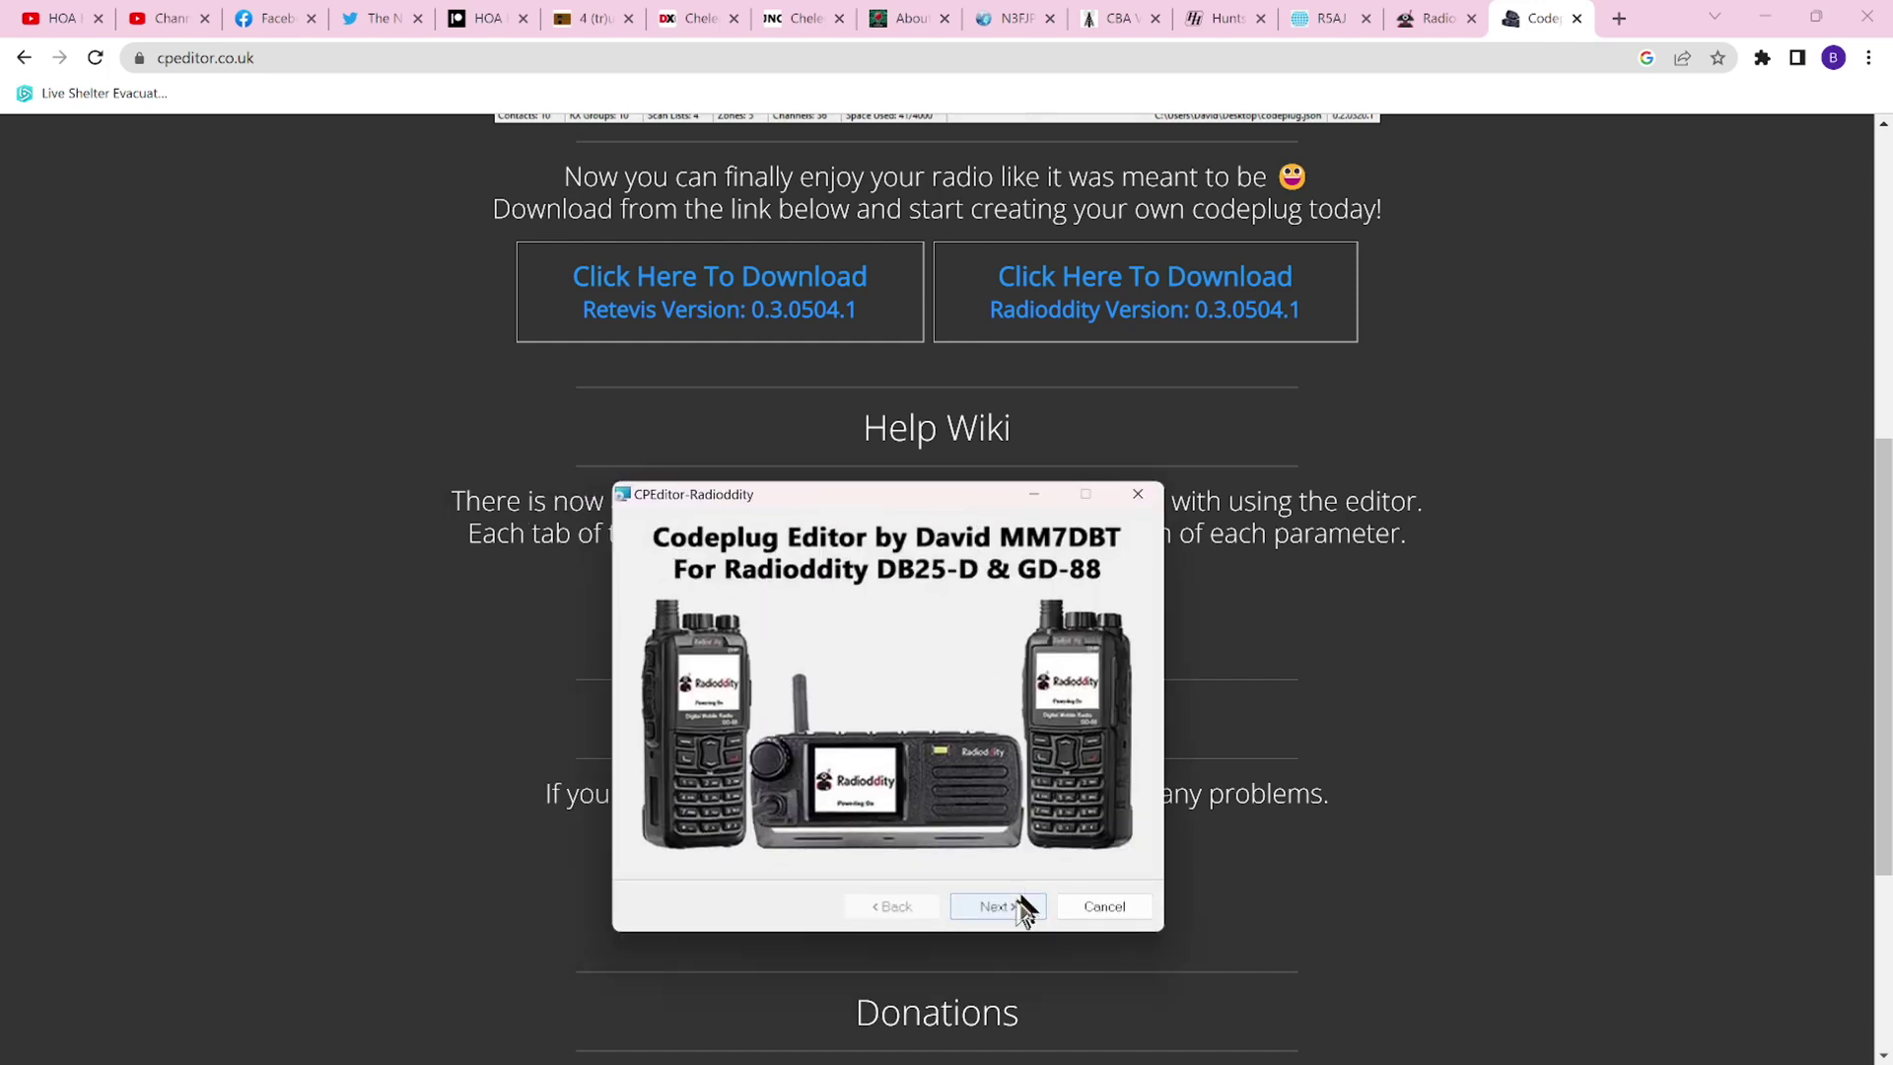
{"action": "left_click", "coordinate": [1013, 908]}
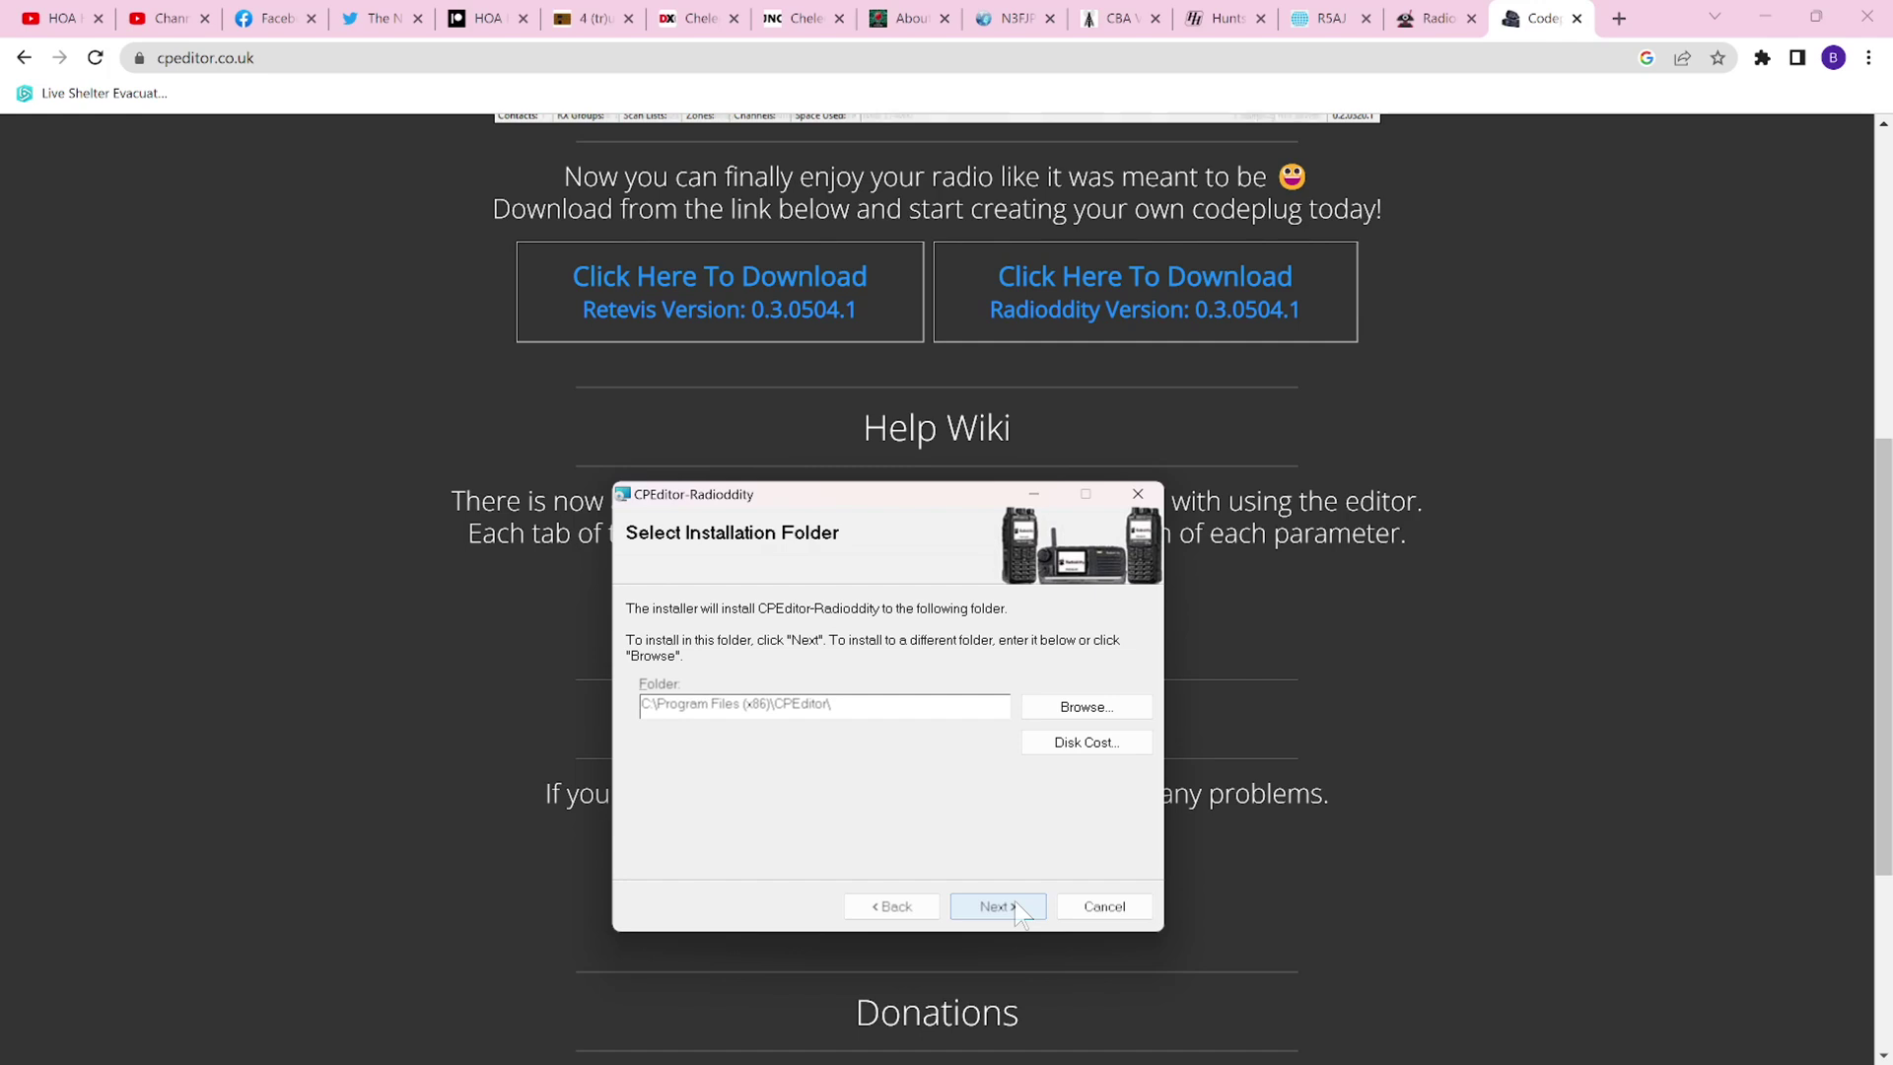
{"action": "left_click", "coordinate": [1016, 904]}
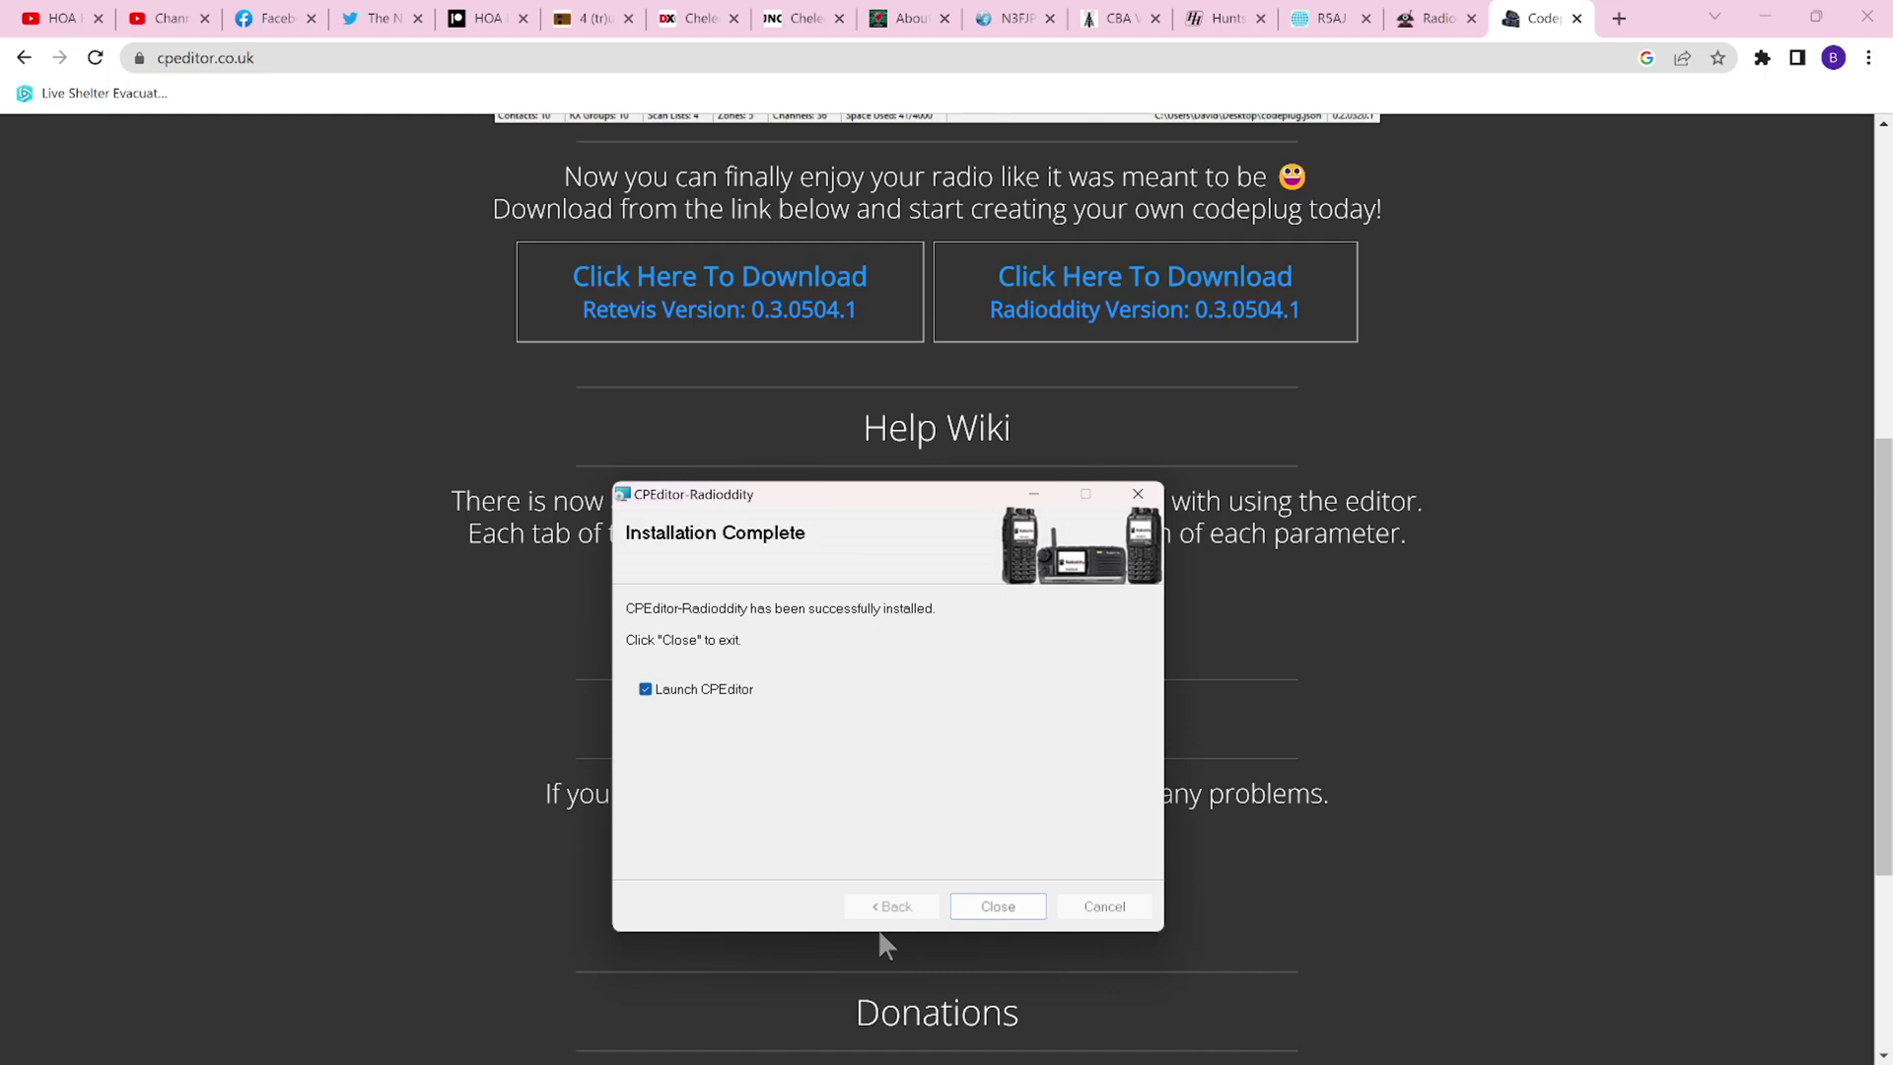
{"action": "left_click", "coordinate": [998, 906]}
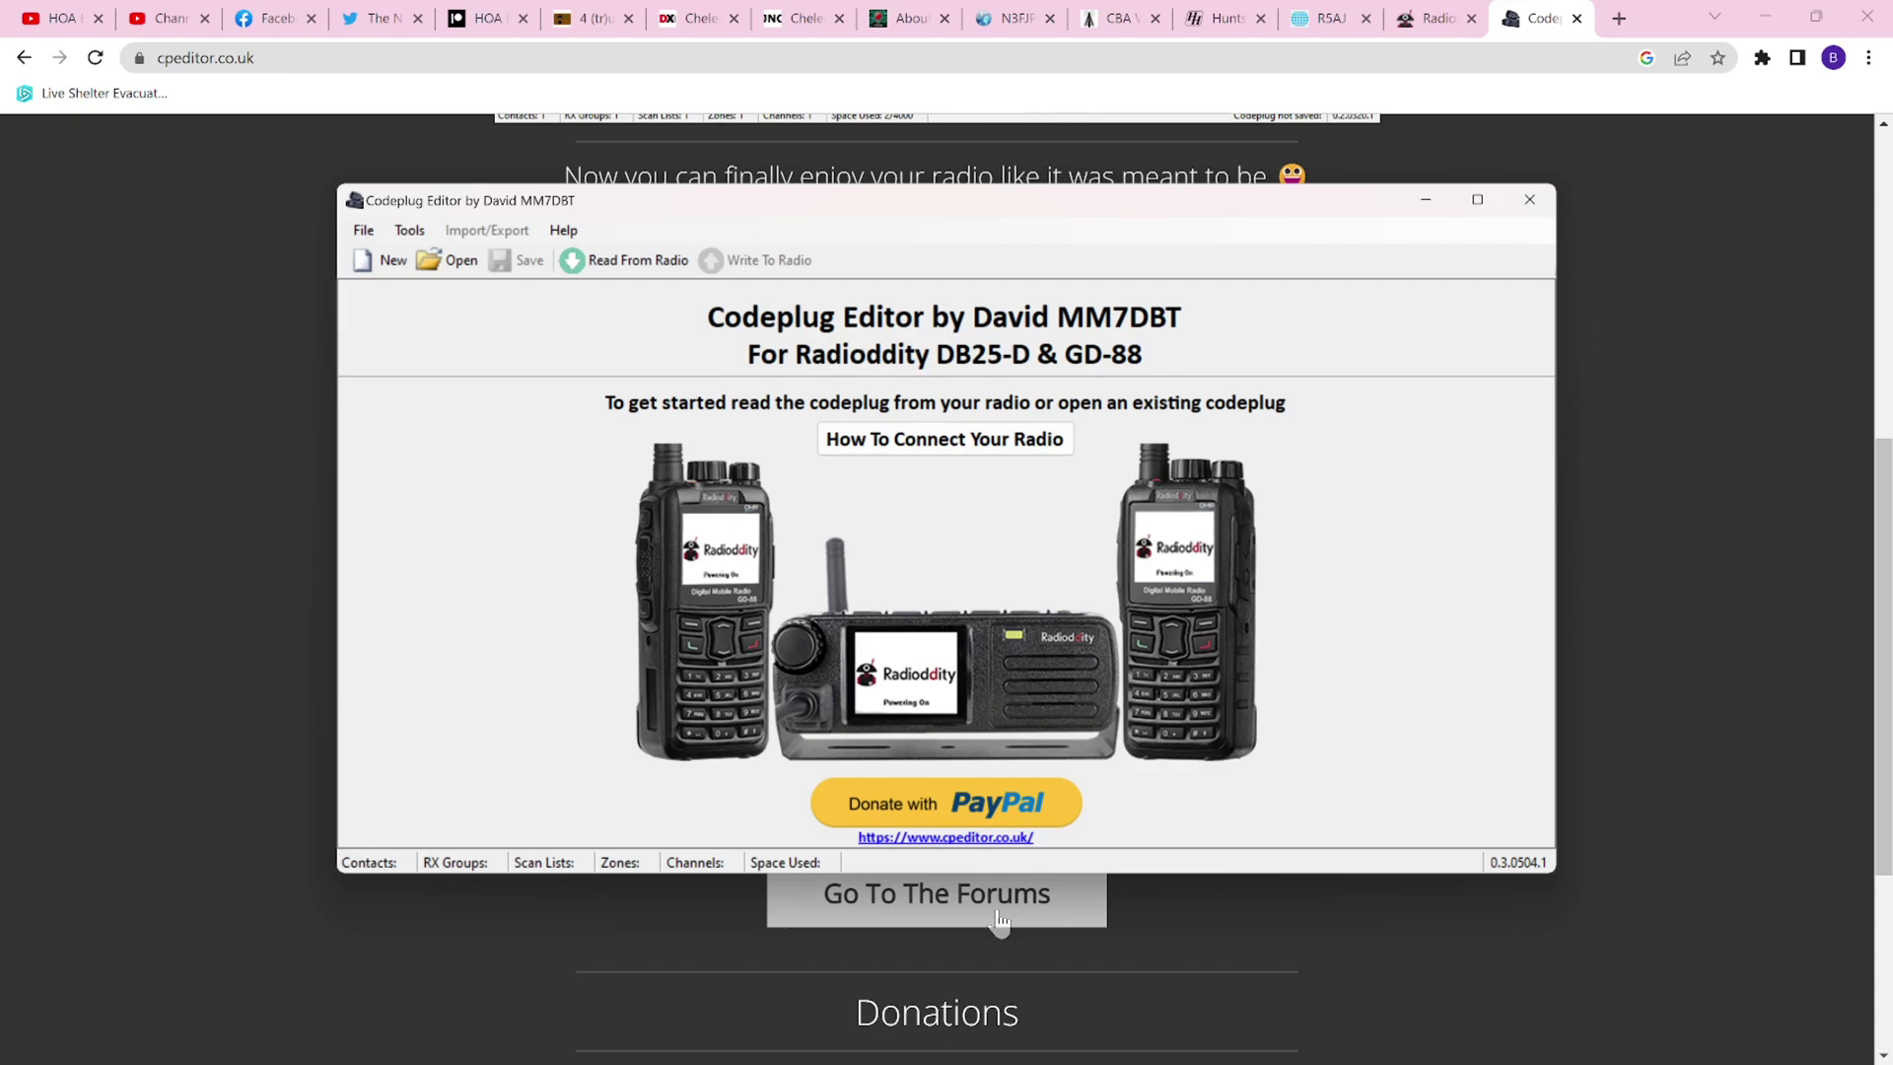
Maximize the Codeplug Editor window and start reading the codeplug from the radio.
{"action": "left_click", "coordinate": [1477, 200]}
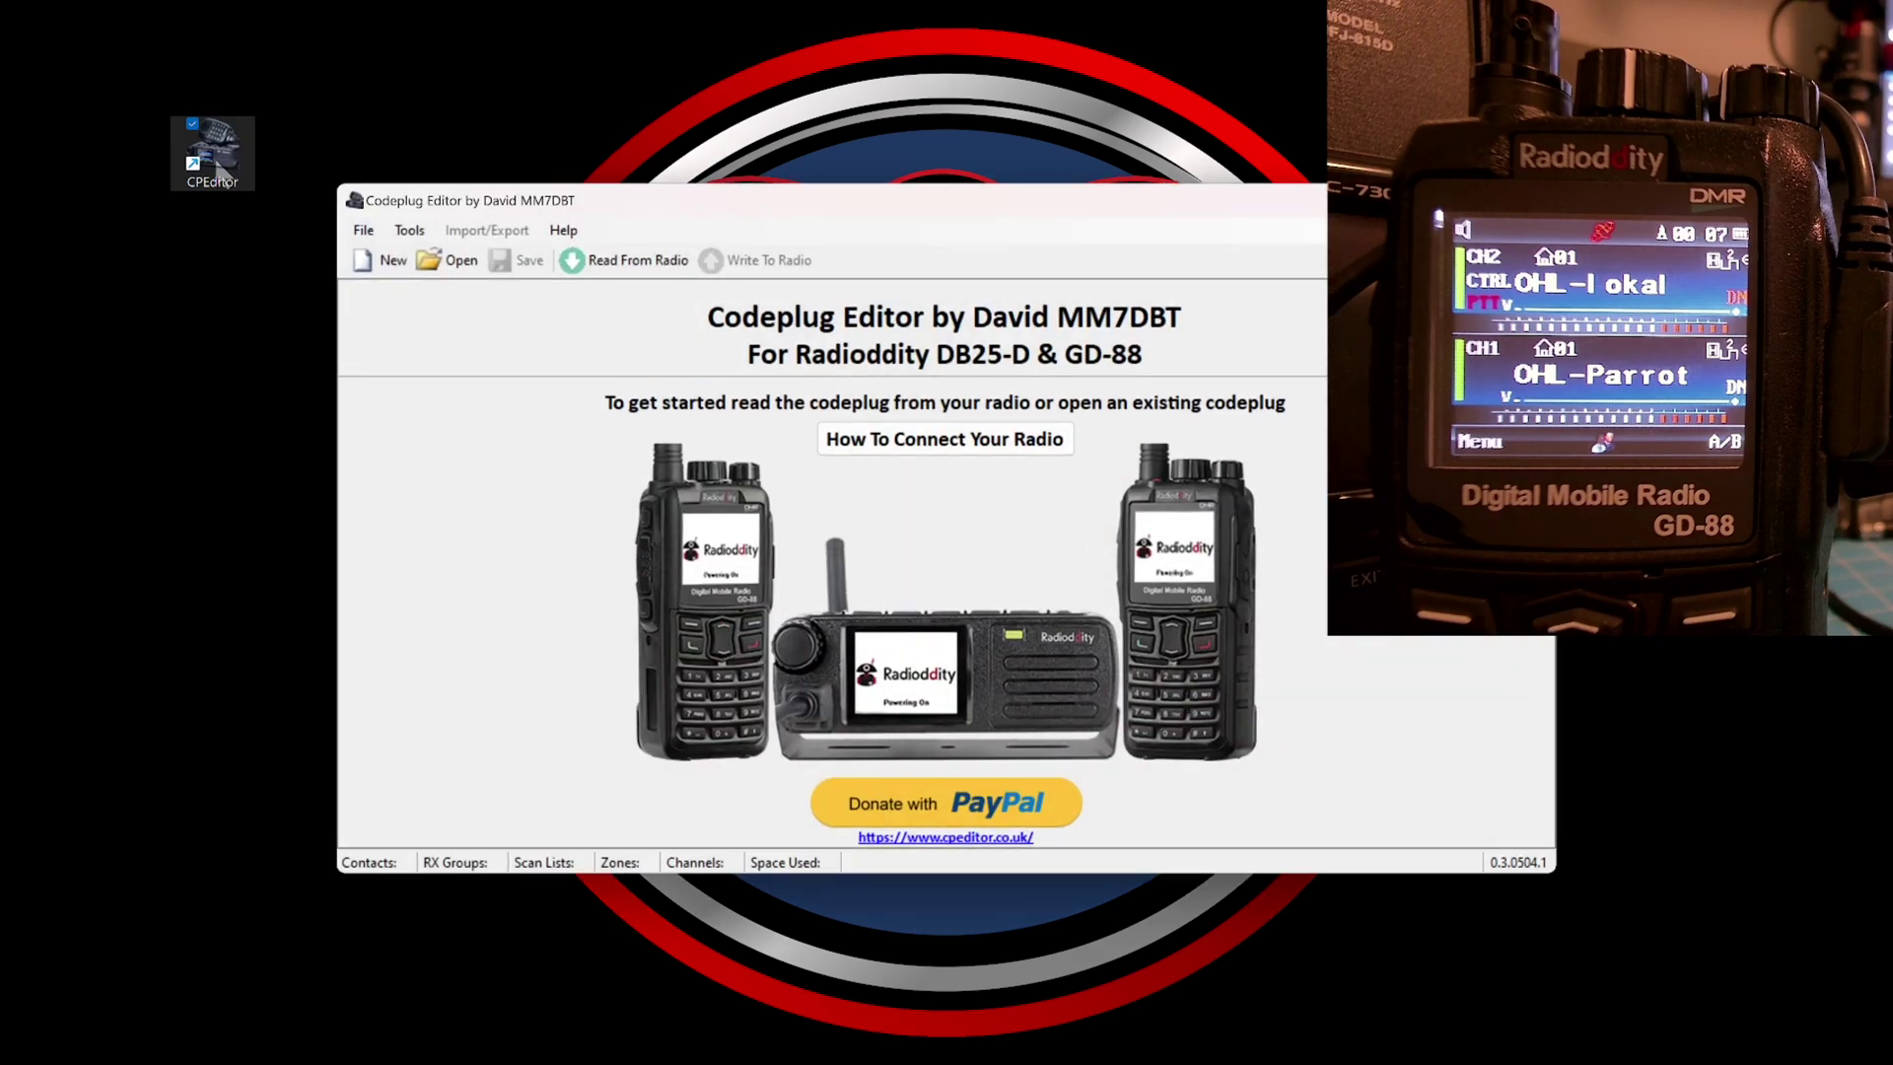
{"action": "left_click", "coordinate": [637, 262]}
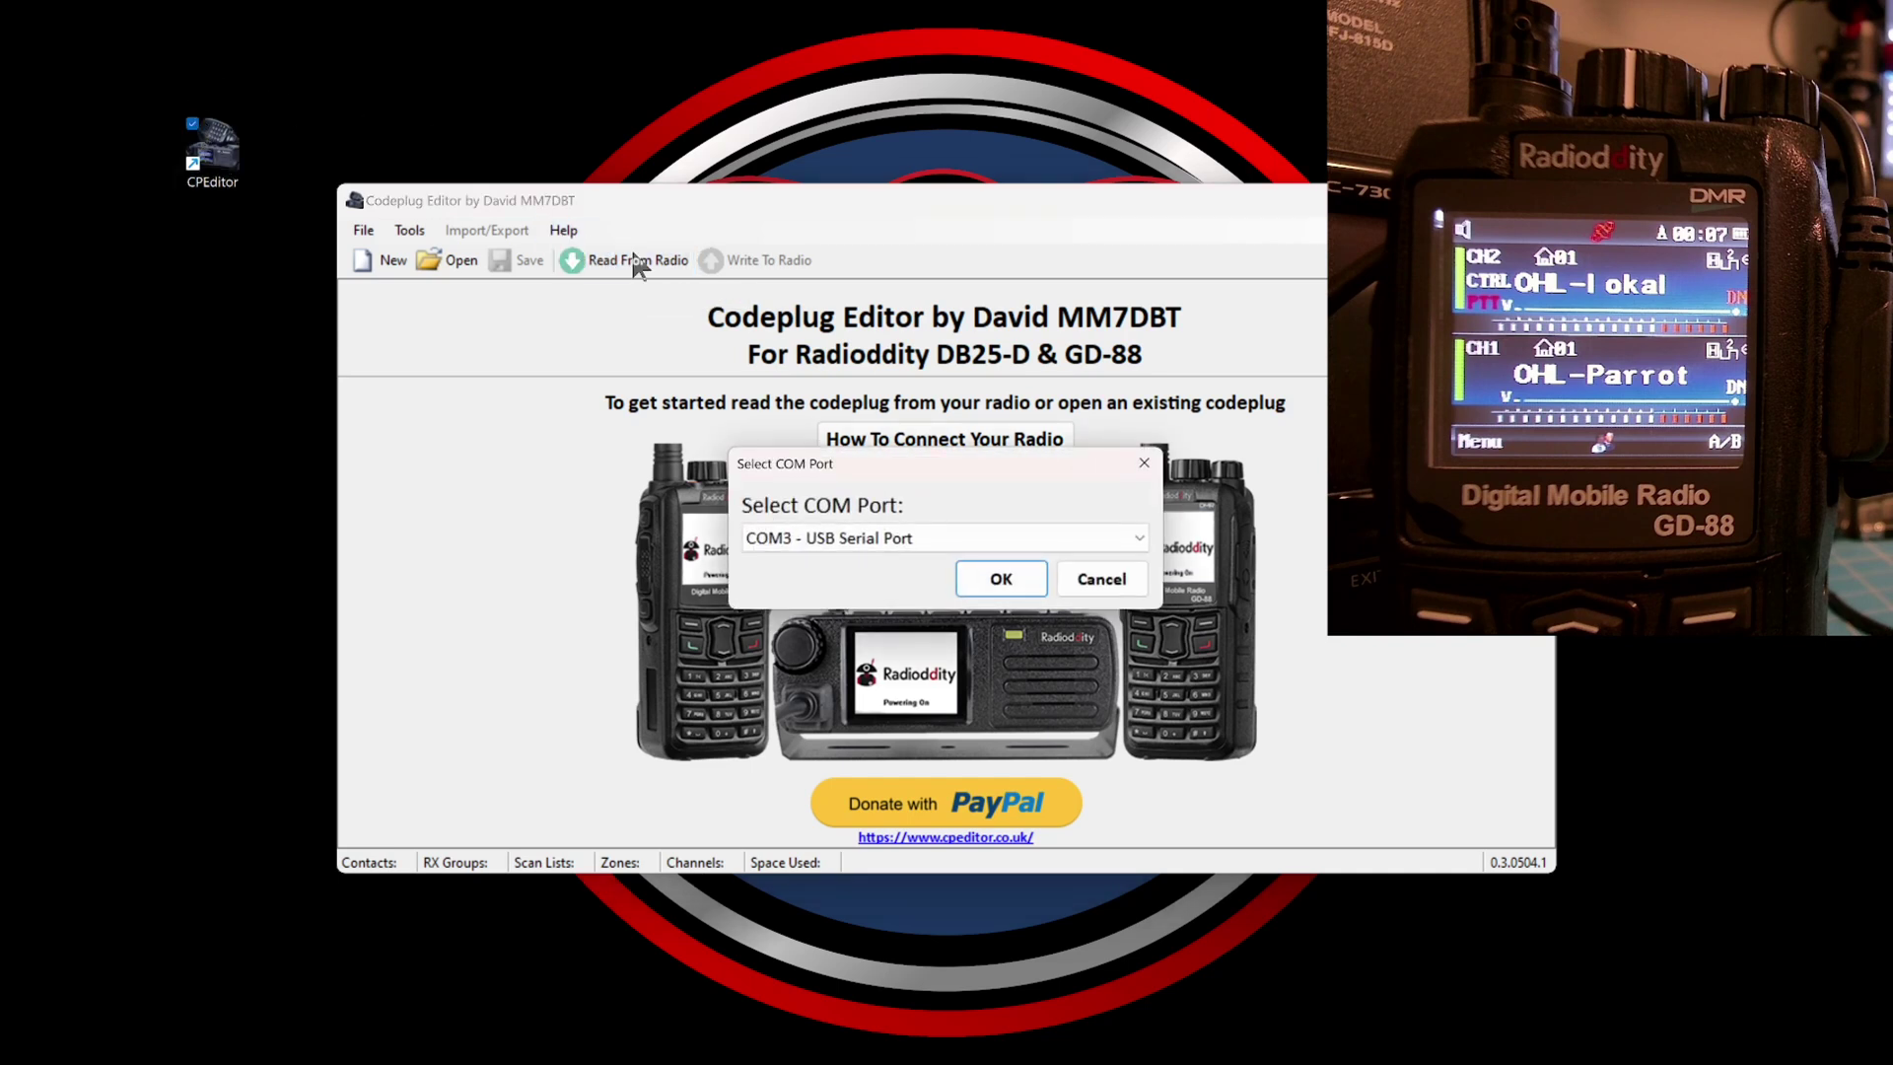
Read the GD-88 codeplug over COM3 - USB Serial Port and move the window aside.
{"action": "left_click", "coordinate": [996, 581]}
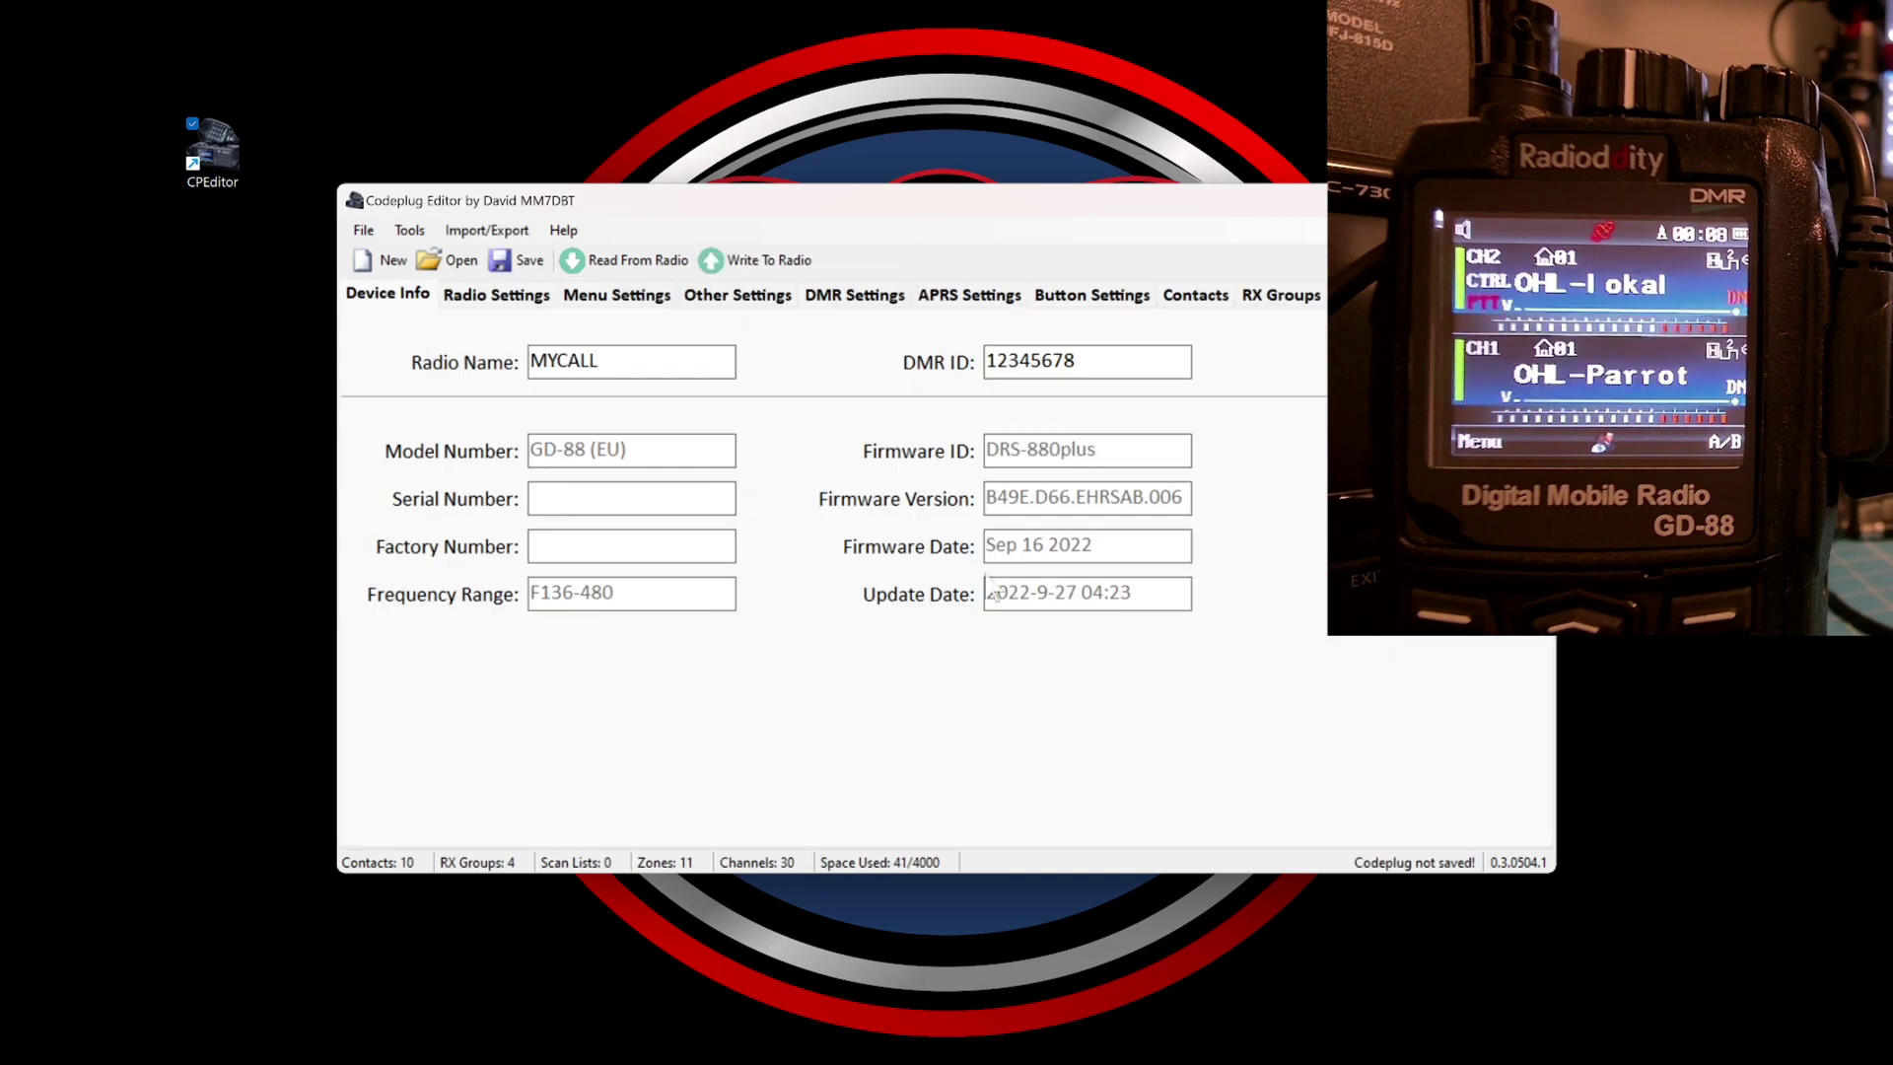
{"action": "left_click_drag", "start_coordinate": [1107, 202], "coordinate": [789, 384]}
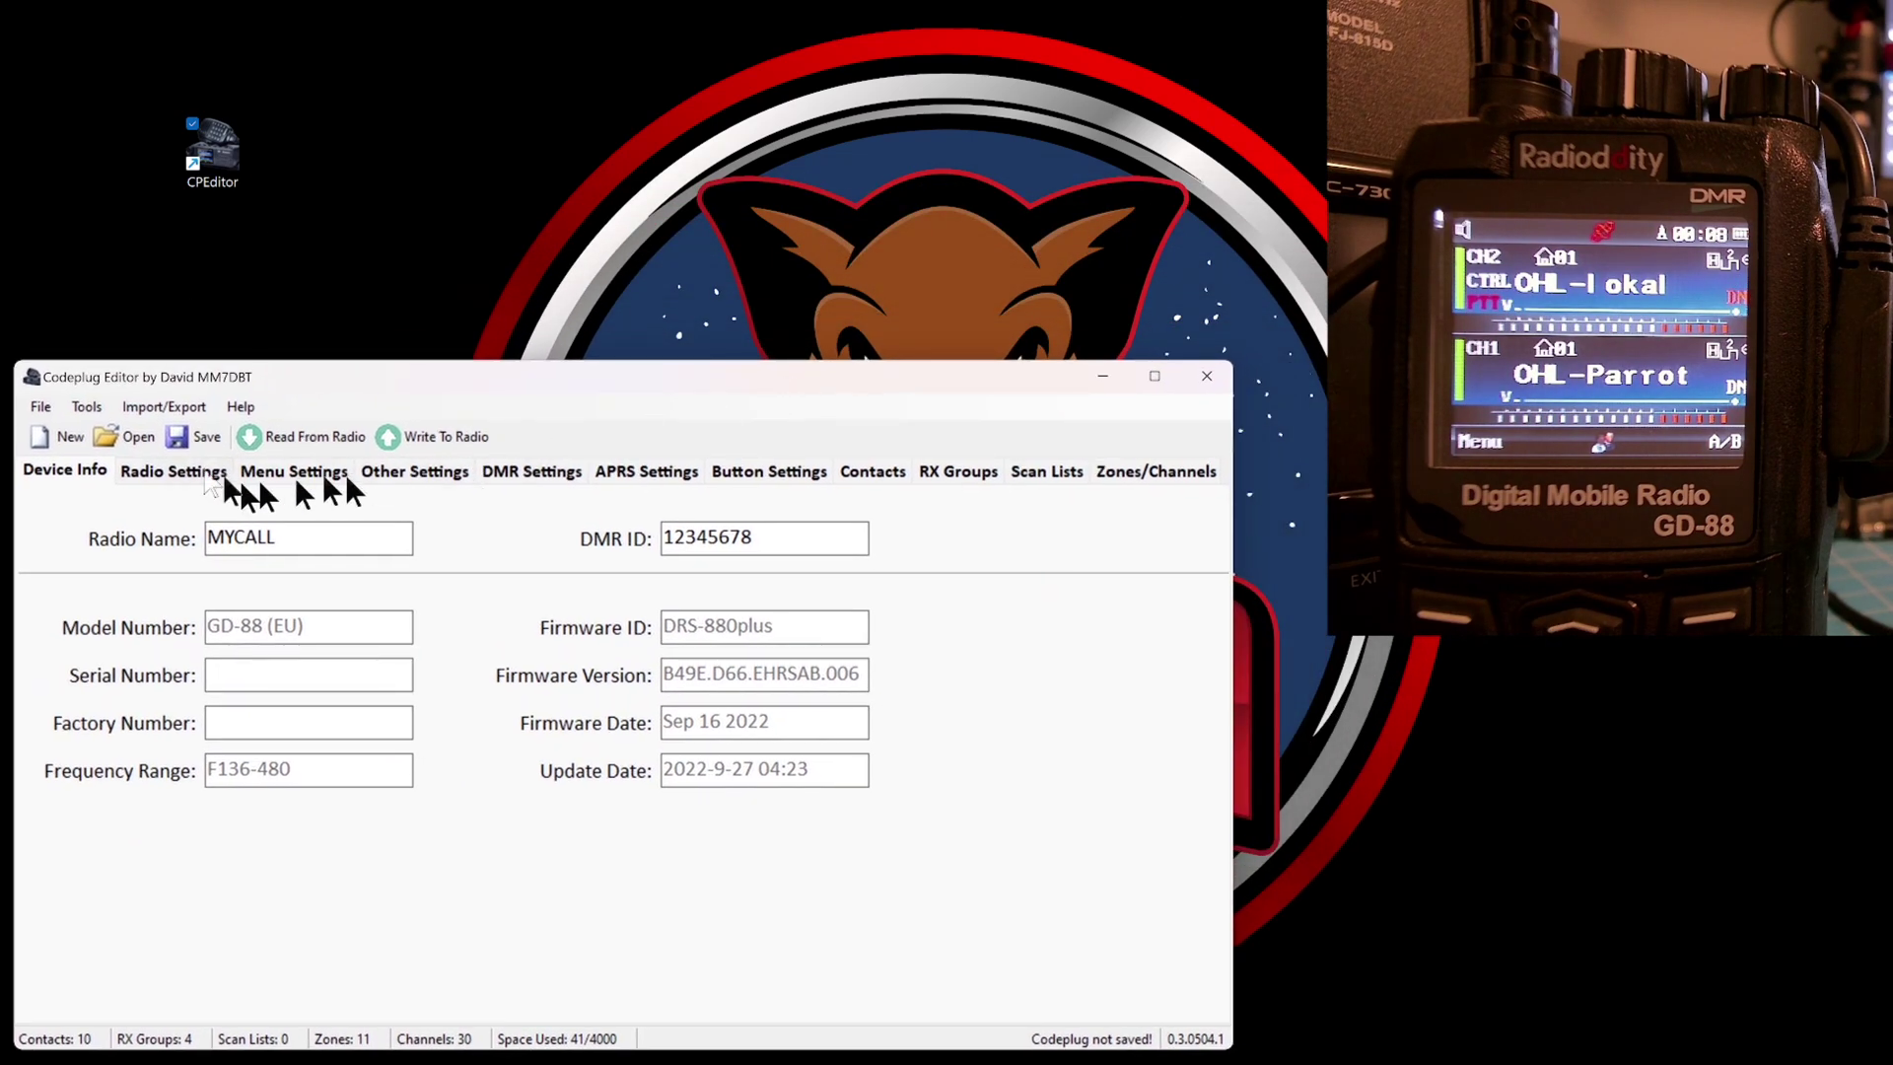
Open Tools > Update Firmware, then switch to the Radioddity website in the browser.
{"action": "left_click", "coordinate": [87, 406]}
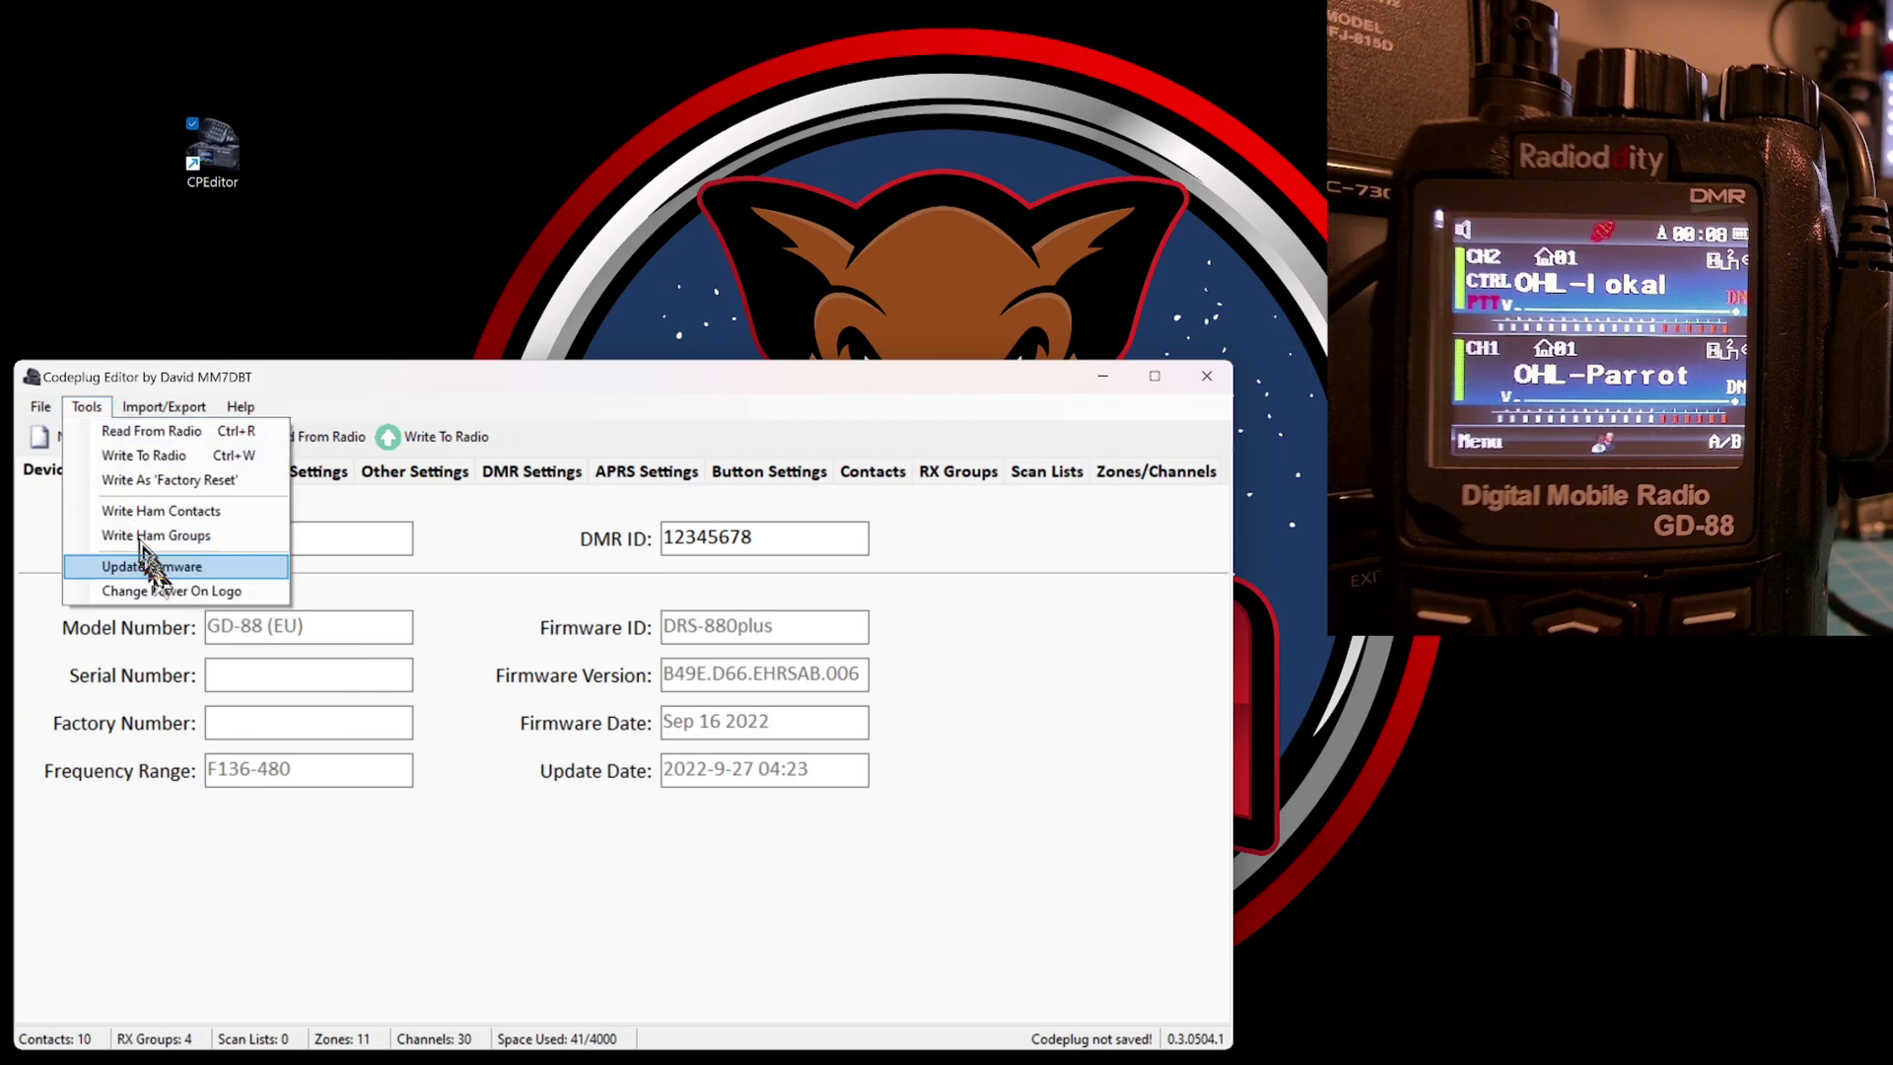
{"action": "left_click", "coordinate": [158, 570]}
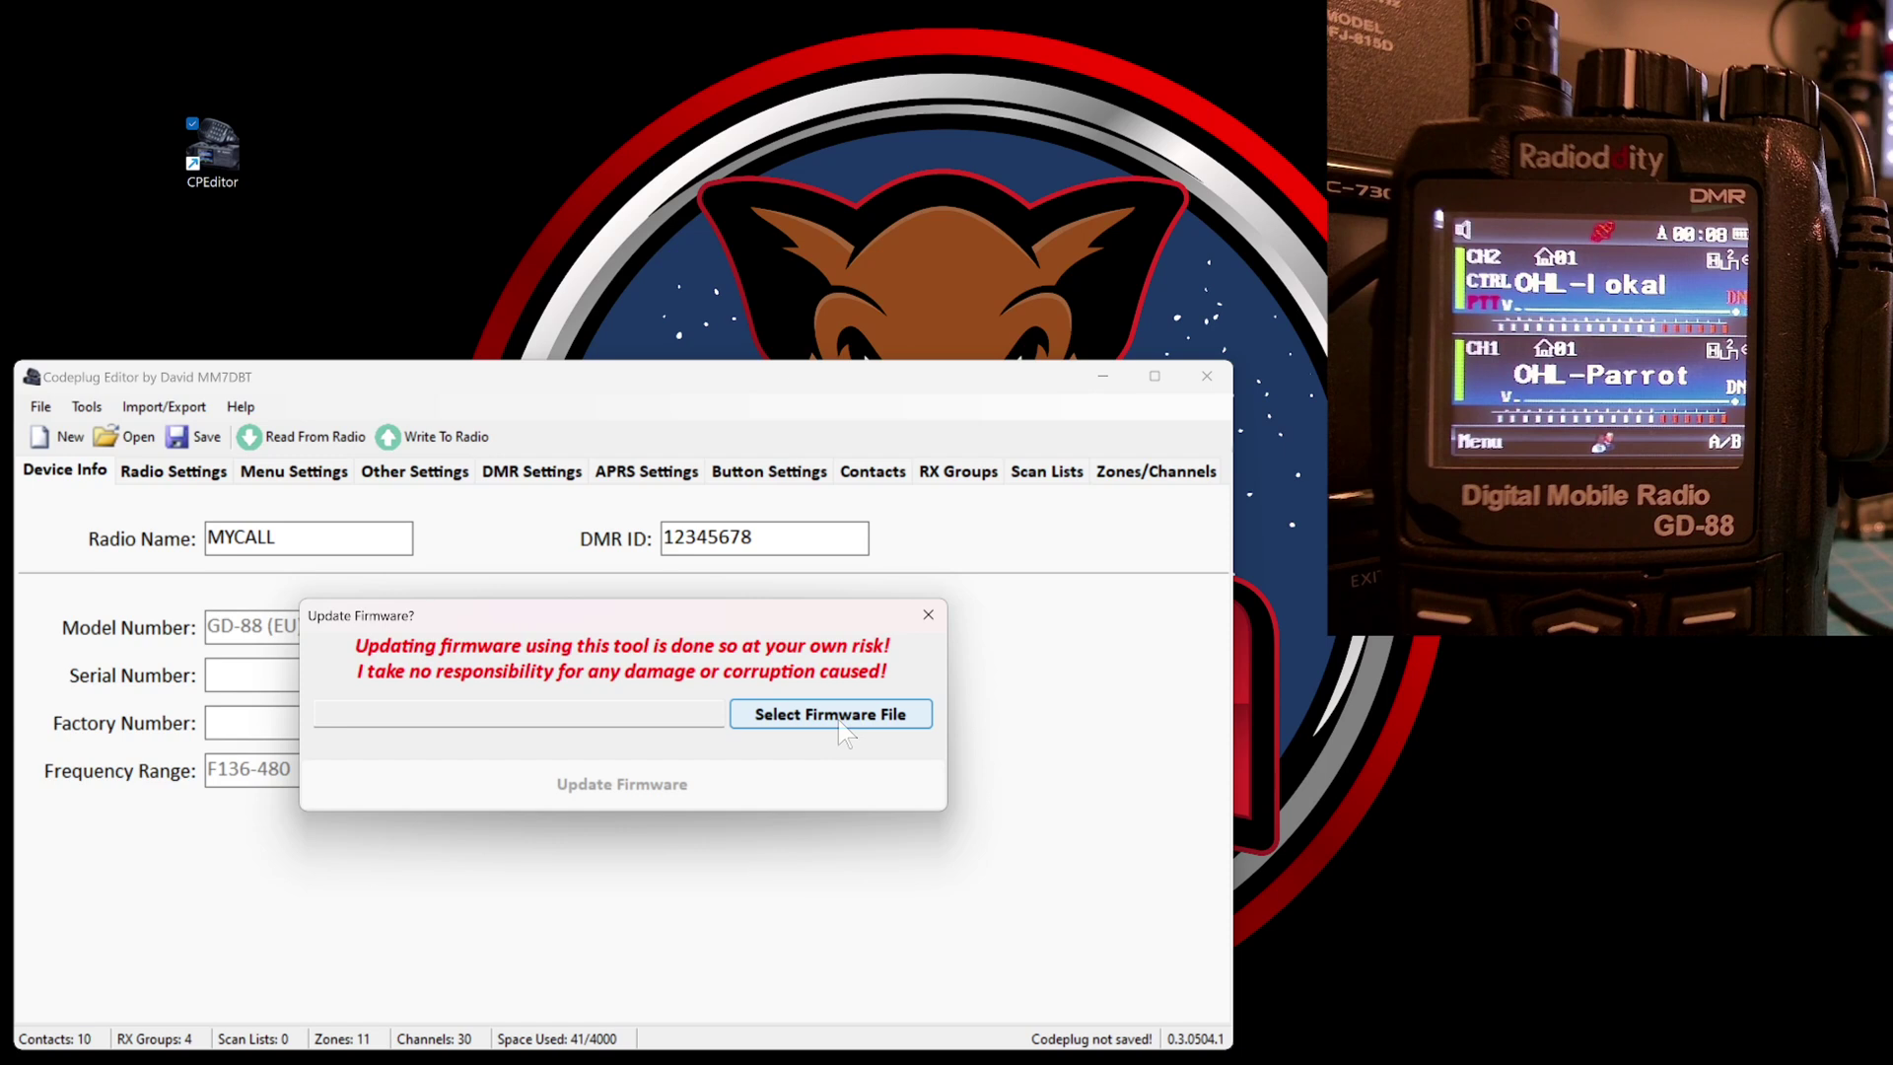
{"action": "mouse_move", "coordinate": [845, 1060]}
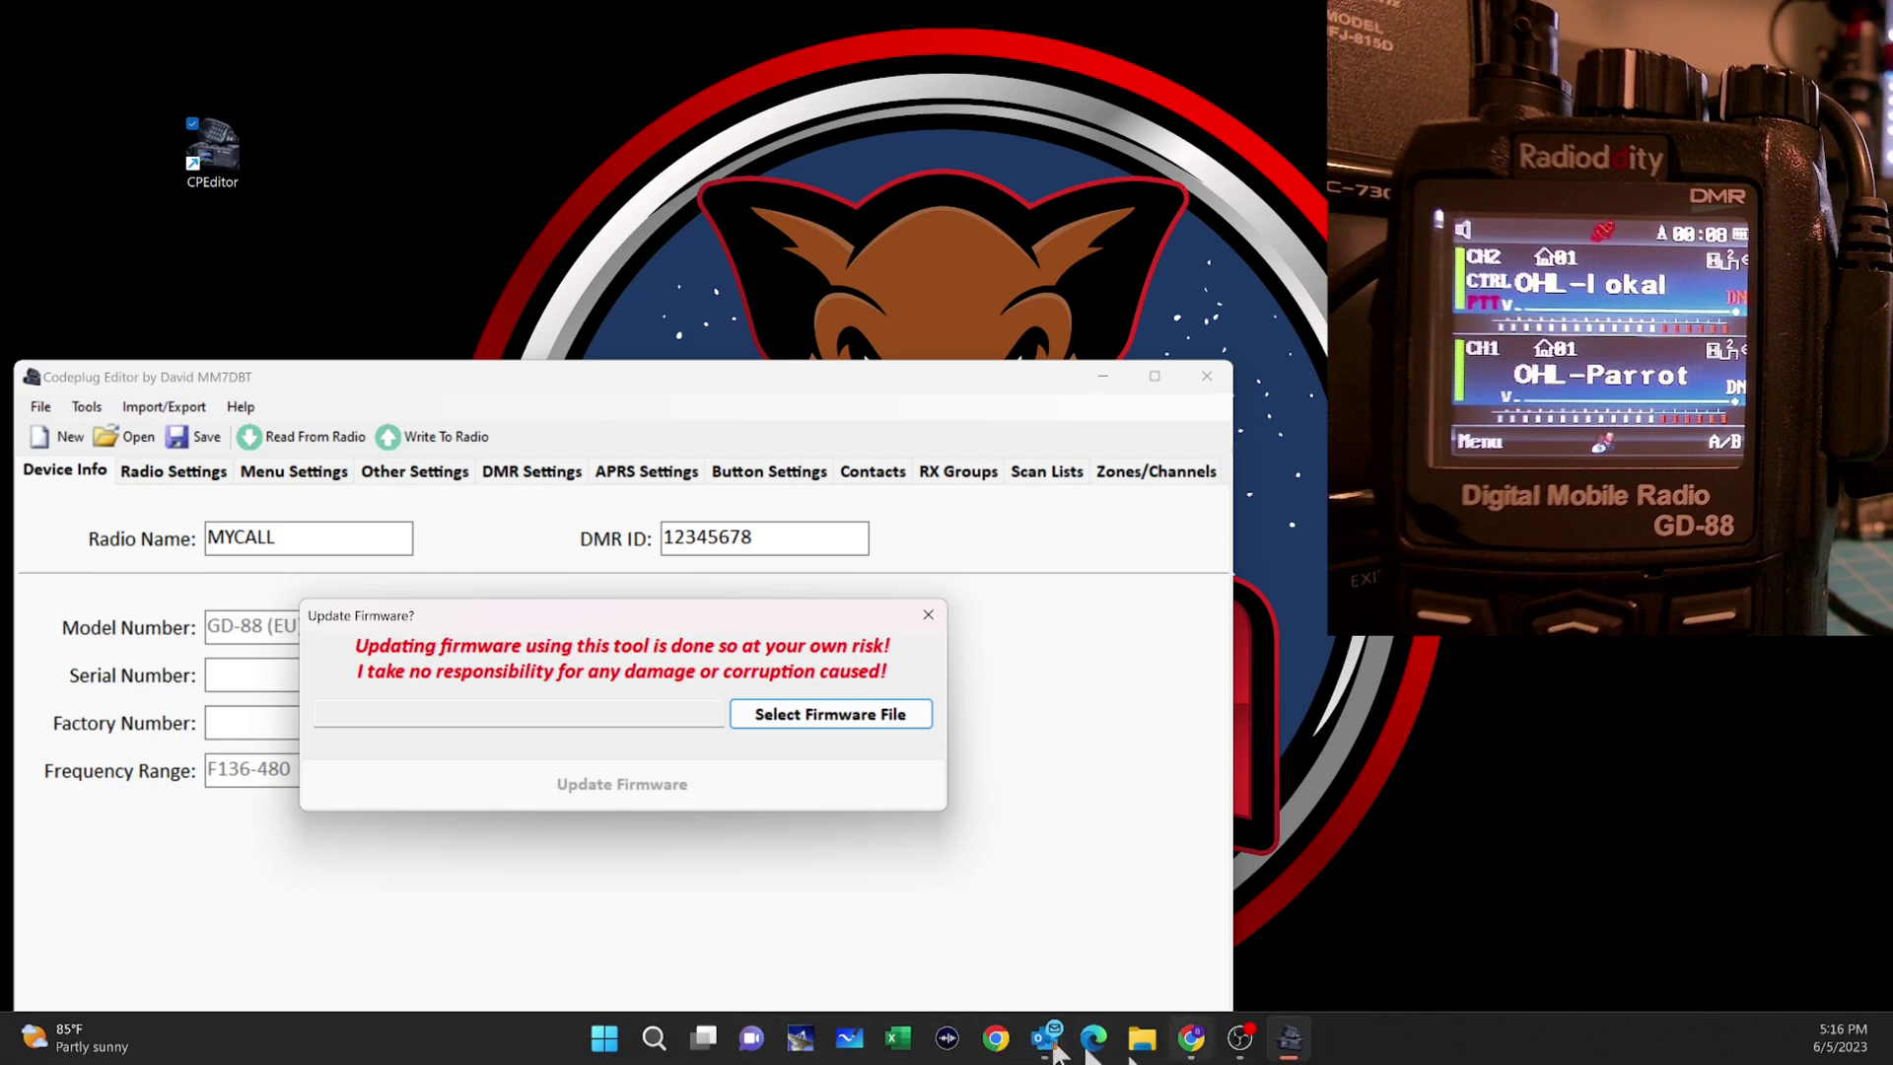
{"action": "left_click", "coordinate": [1191, 1037]}
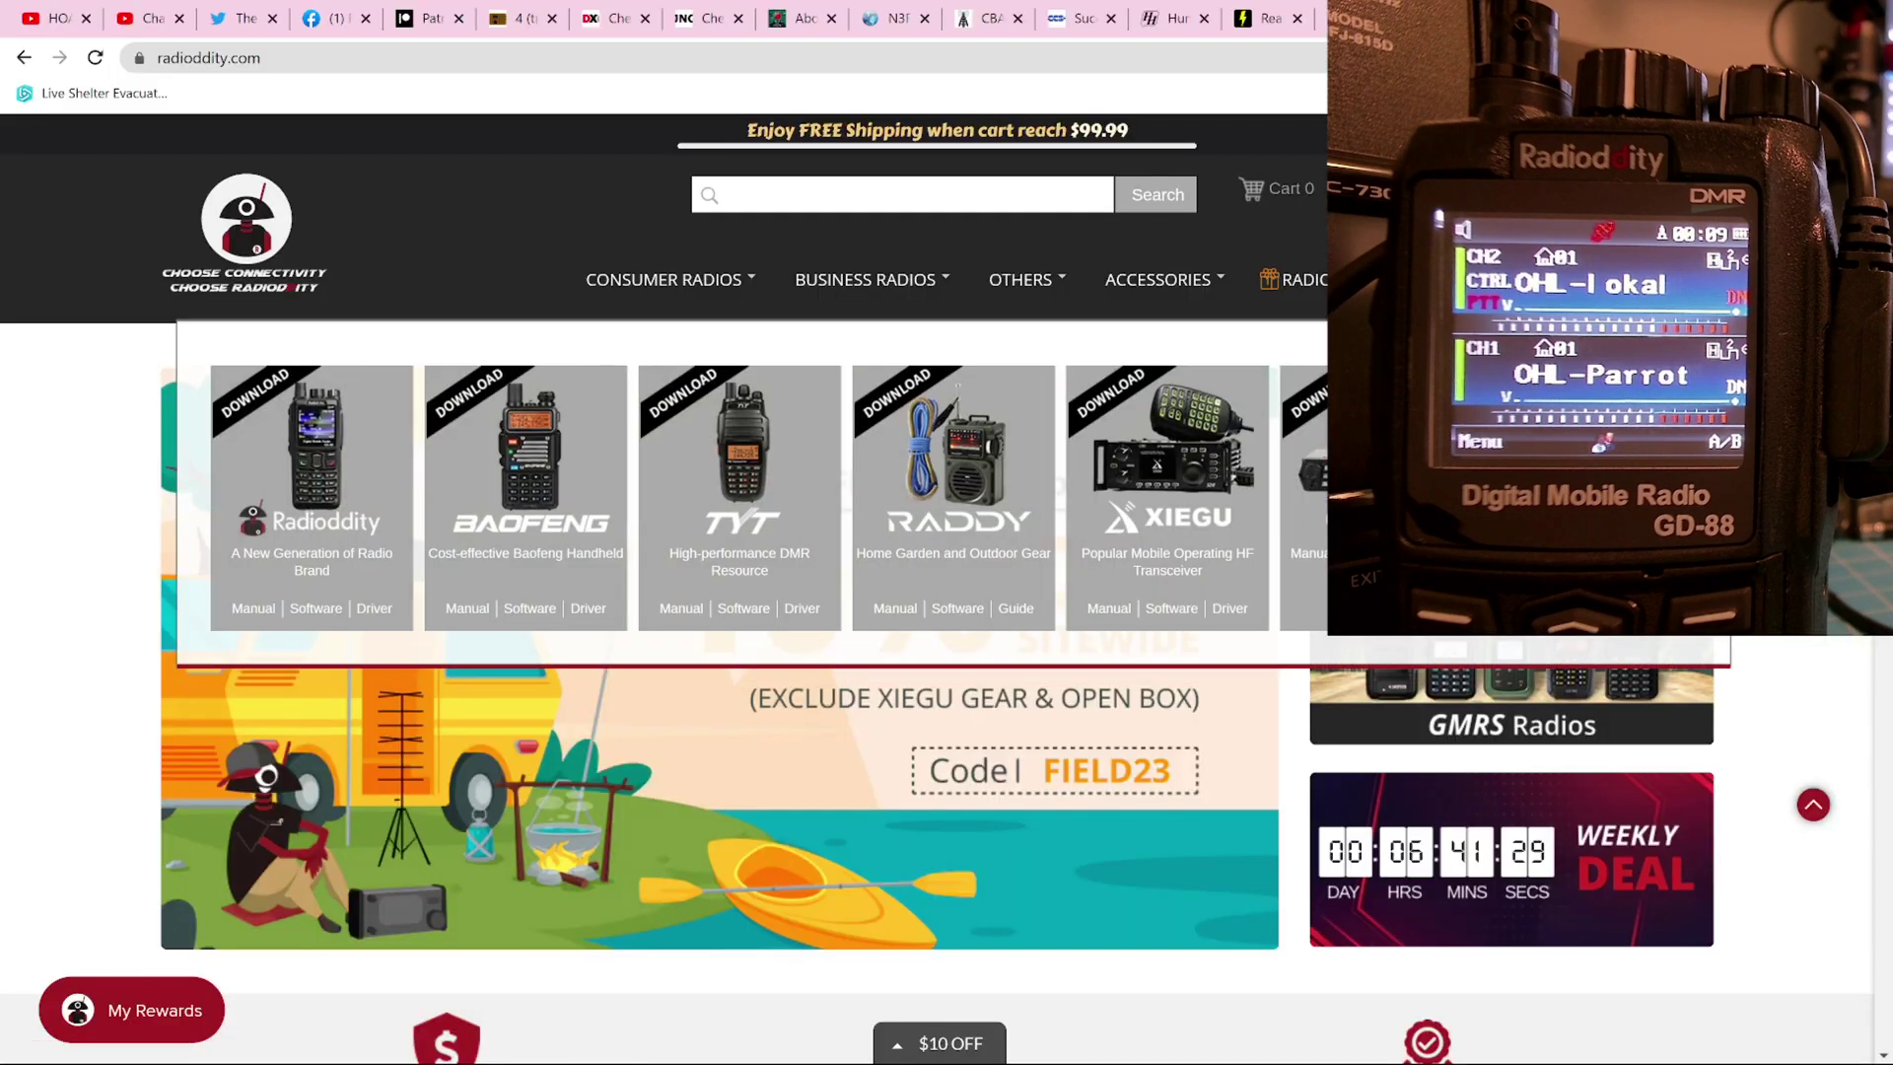
From Radioddity's GD-88 downloads, get the 2023-03-30 firmware zip and open it.
{"action": "left_click", "coordinate": [318, 520]}
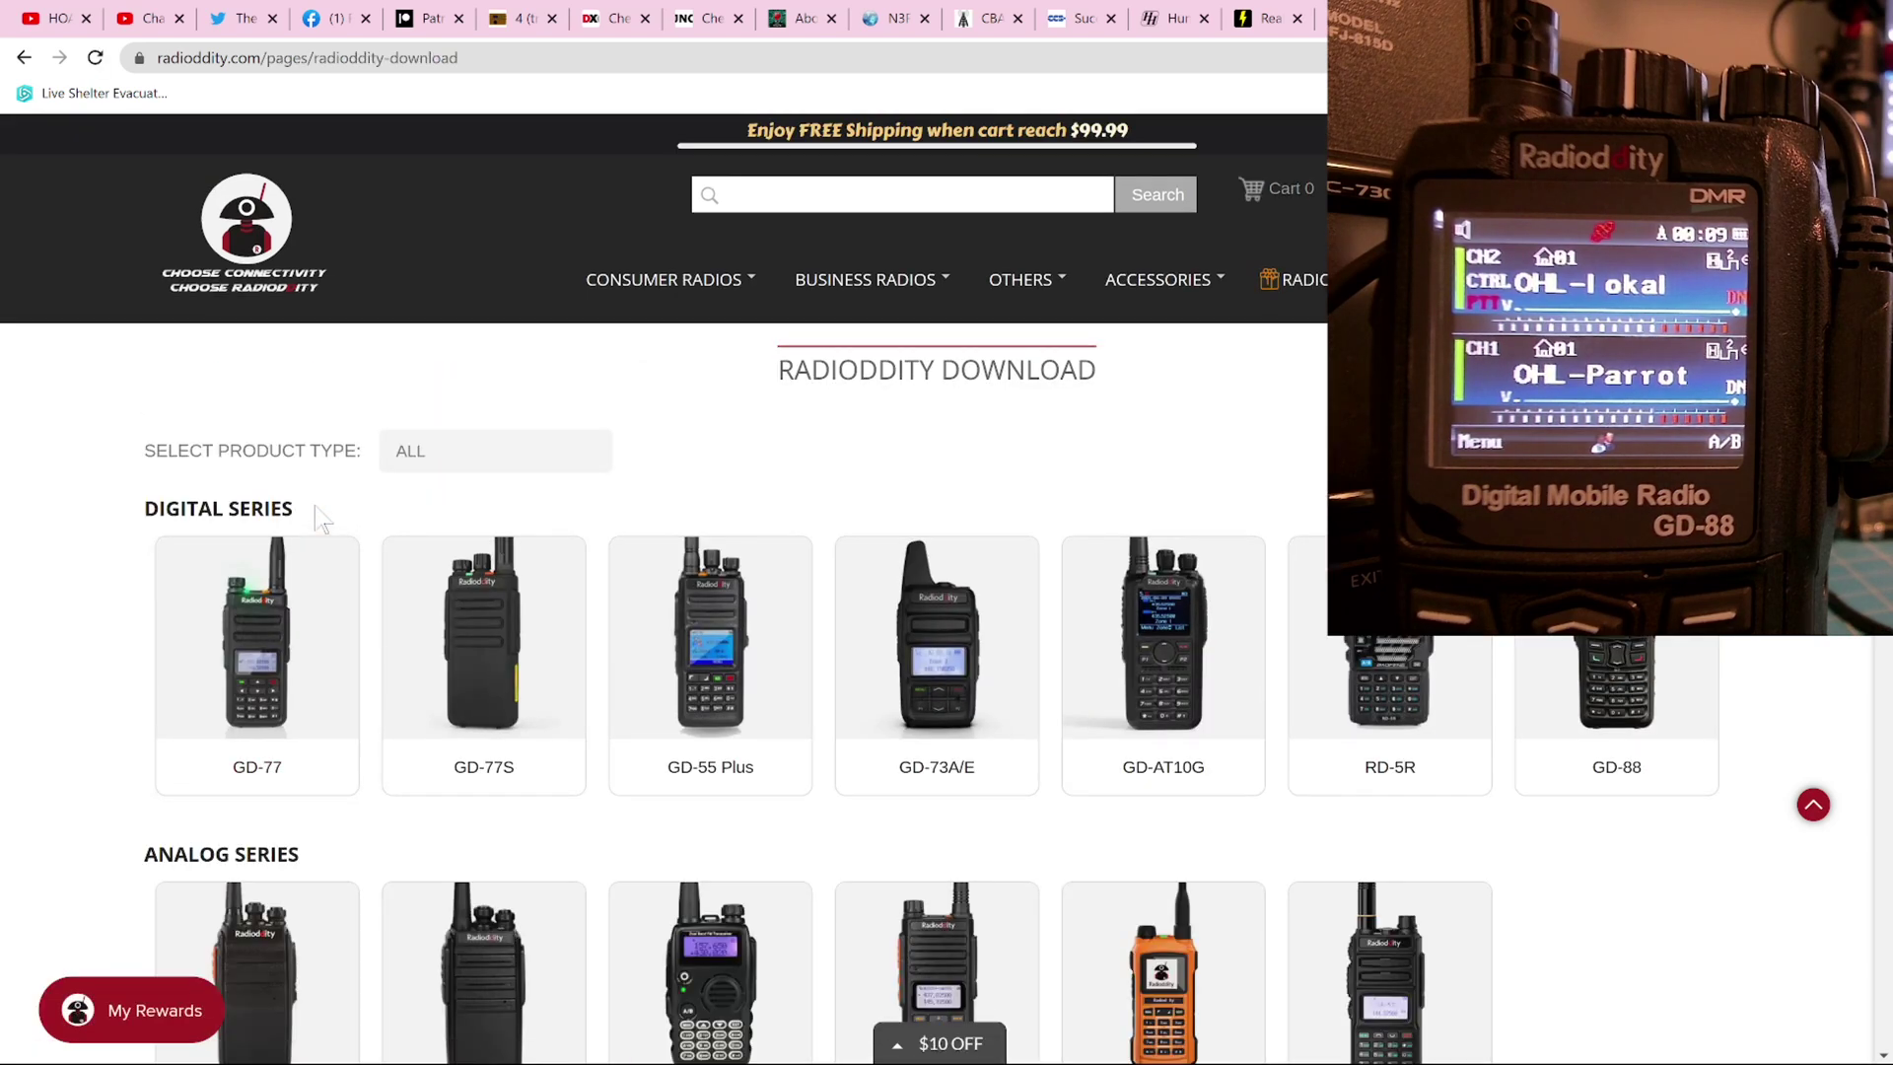
{"action": "left_click", "coordinate": [1609, 650]}
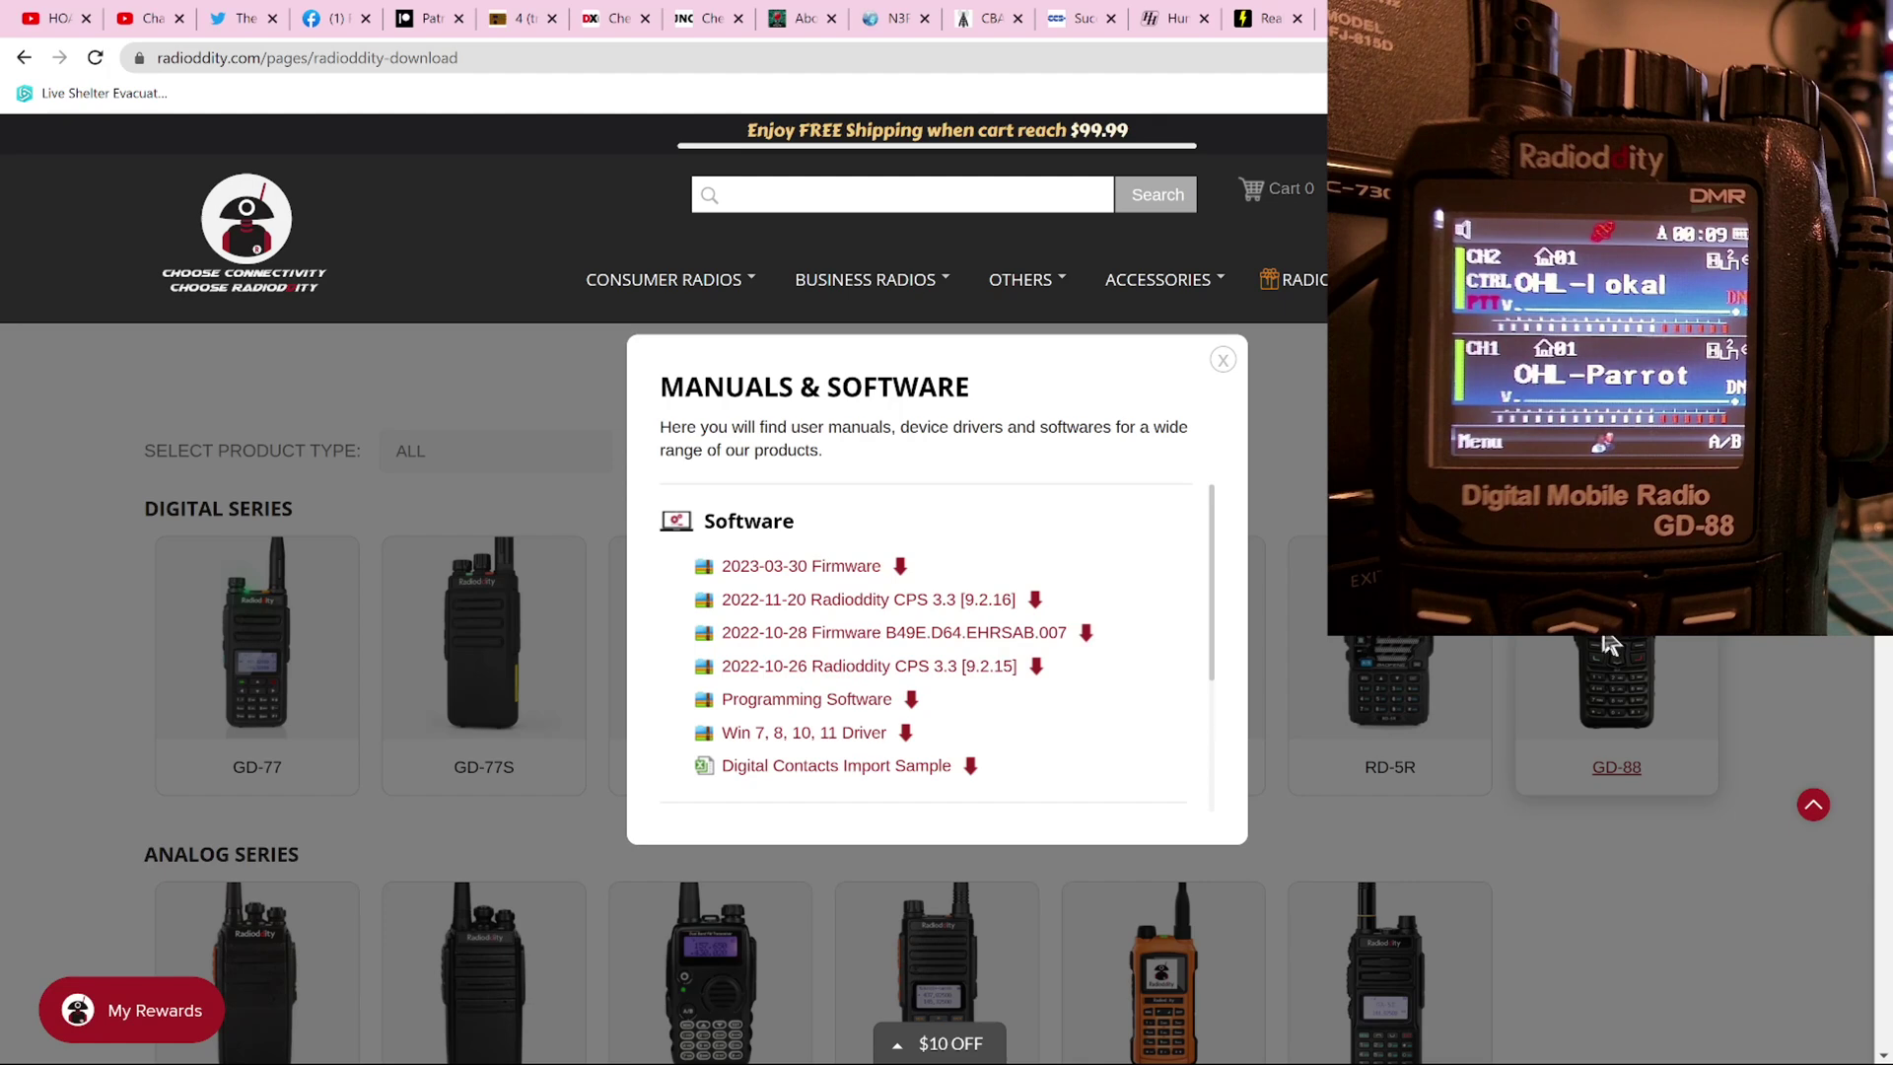
{"action": "left_click", "coordinate": [848, 599]}
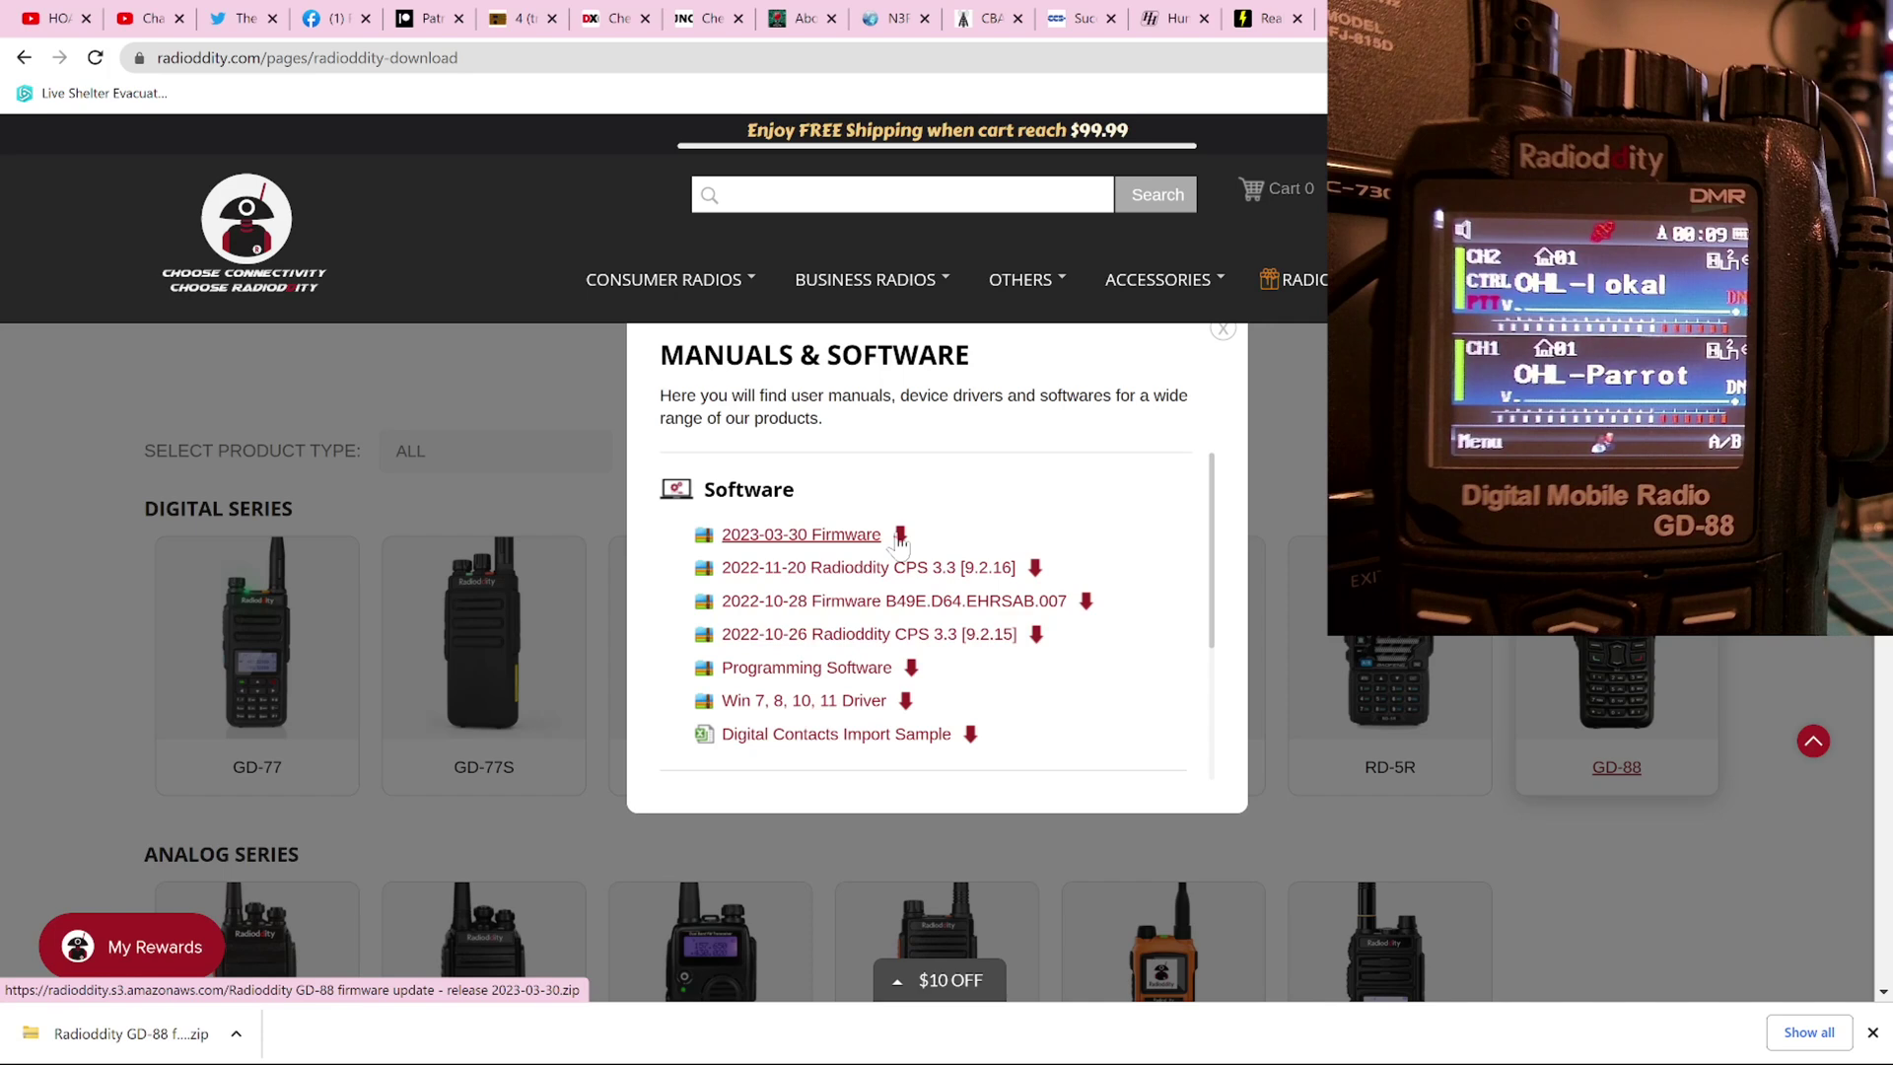
{"action": "left_click", "coordinate": [178, 1043]}
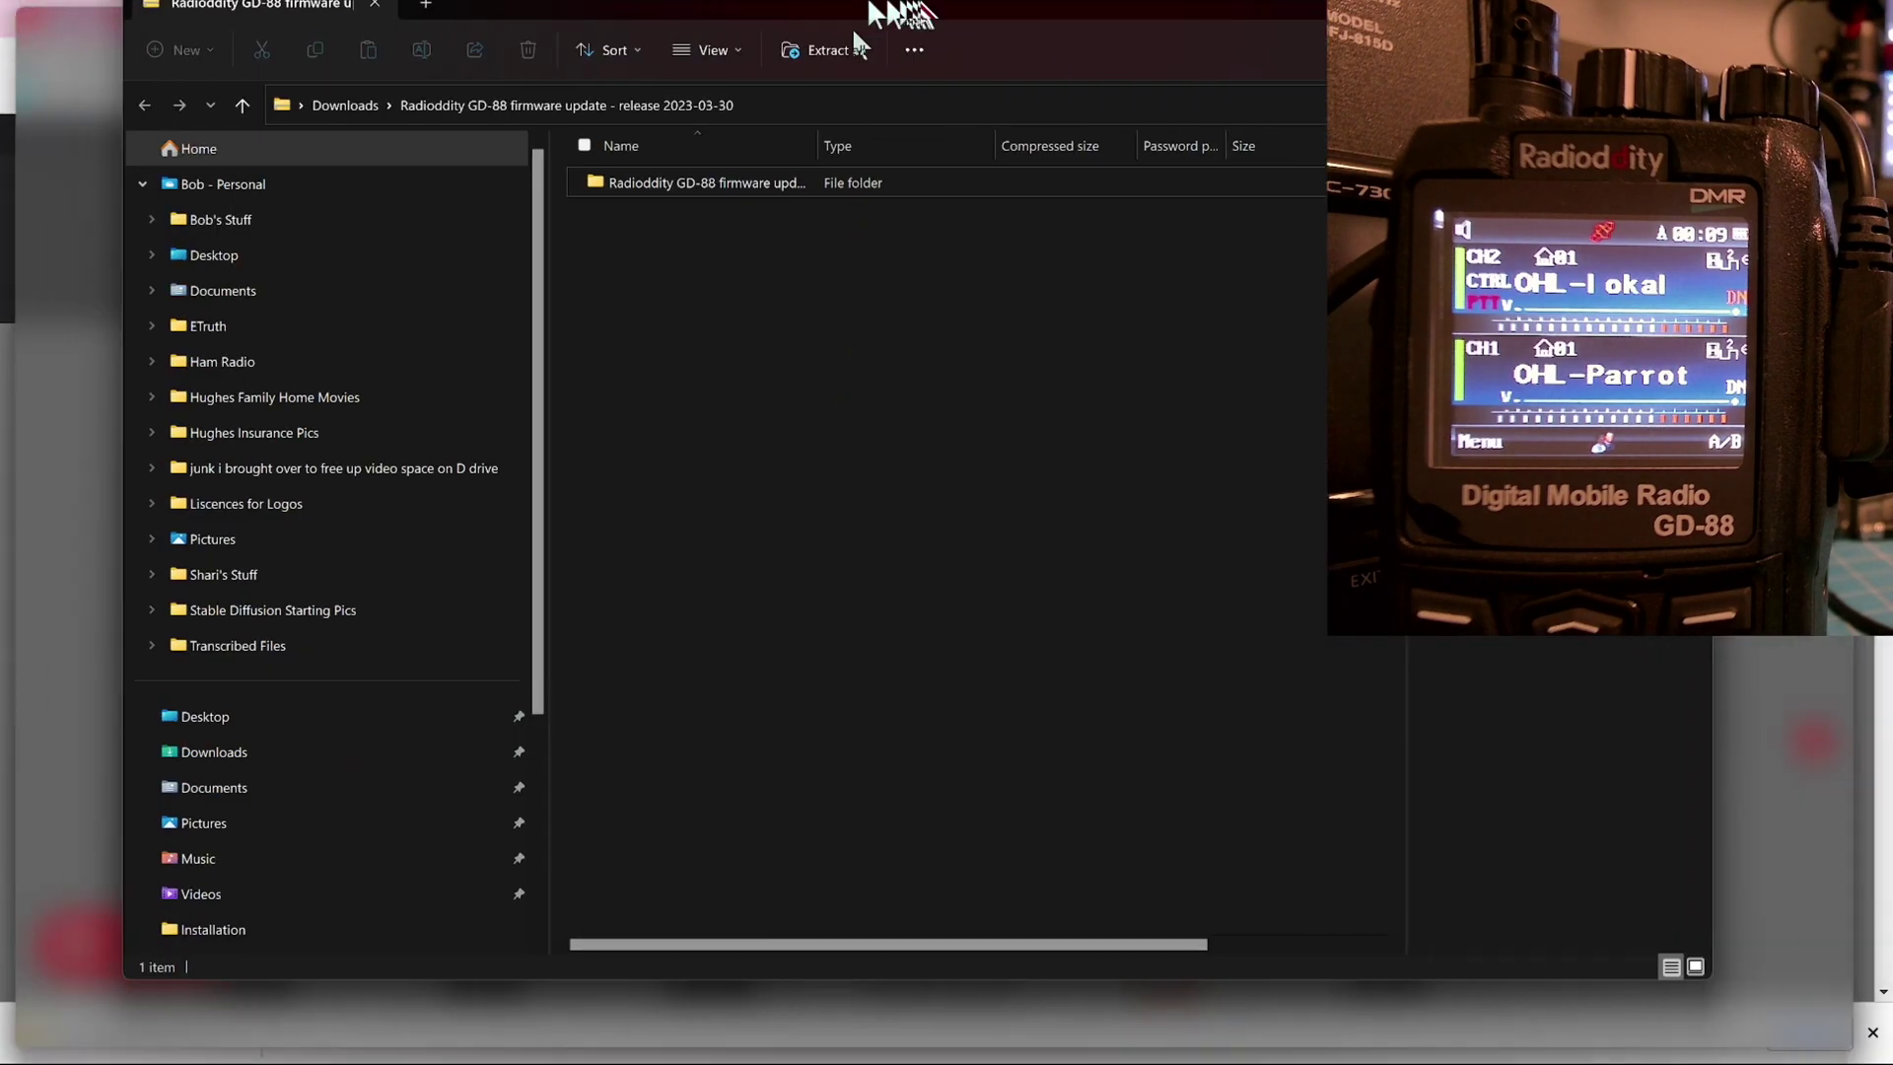
Open the firmware update folder inside the zip and open its 2023-03-30 release notes PDF.
{"action": "left_click", "coordinate": [650, 207]}
{"action": "double_click", "coordinate": [654, 209]}
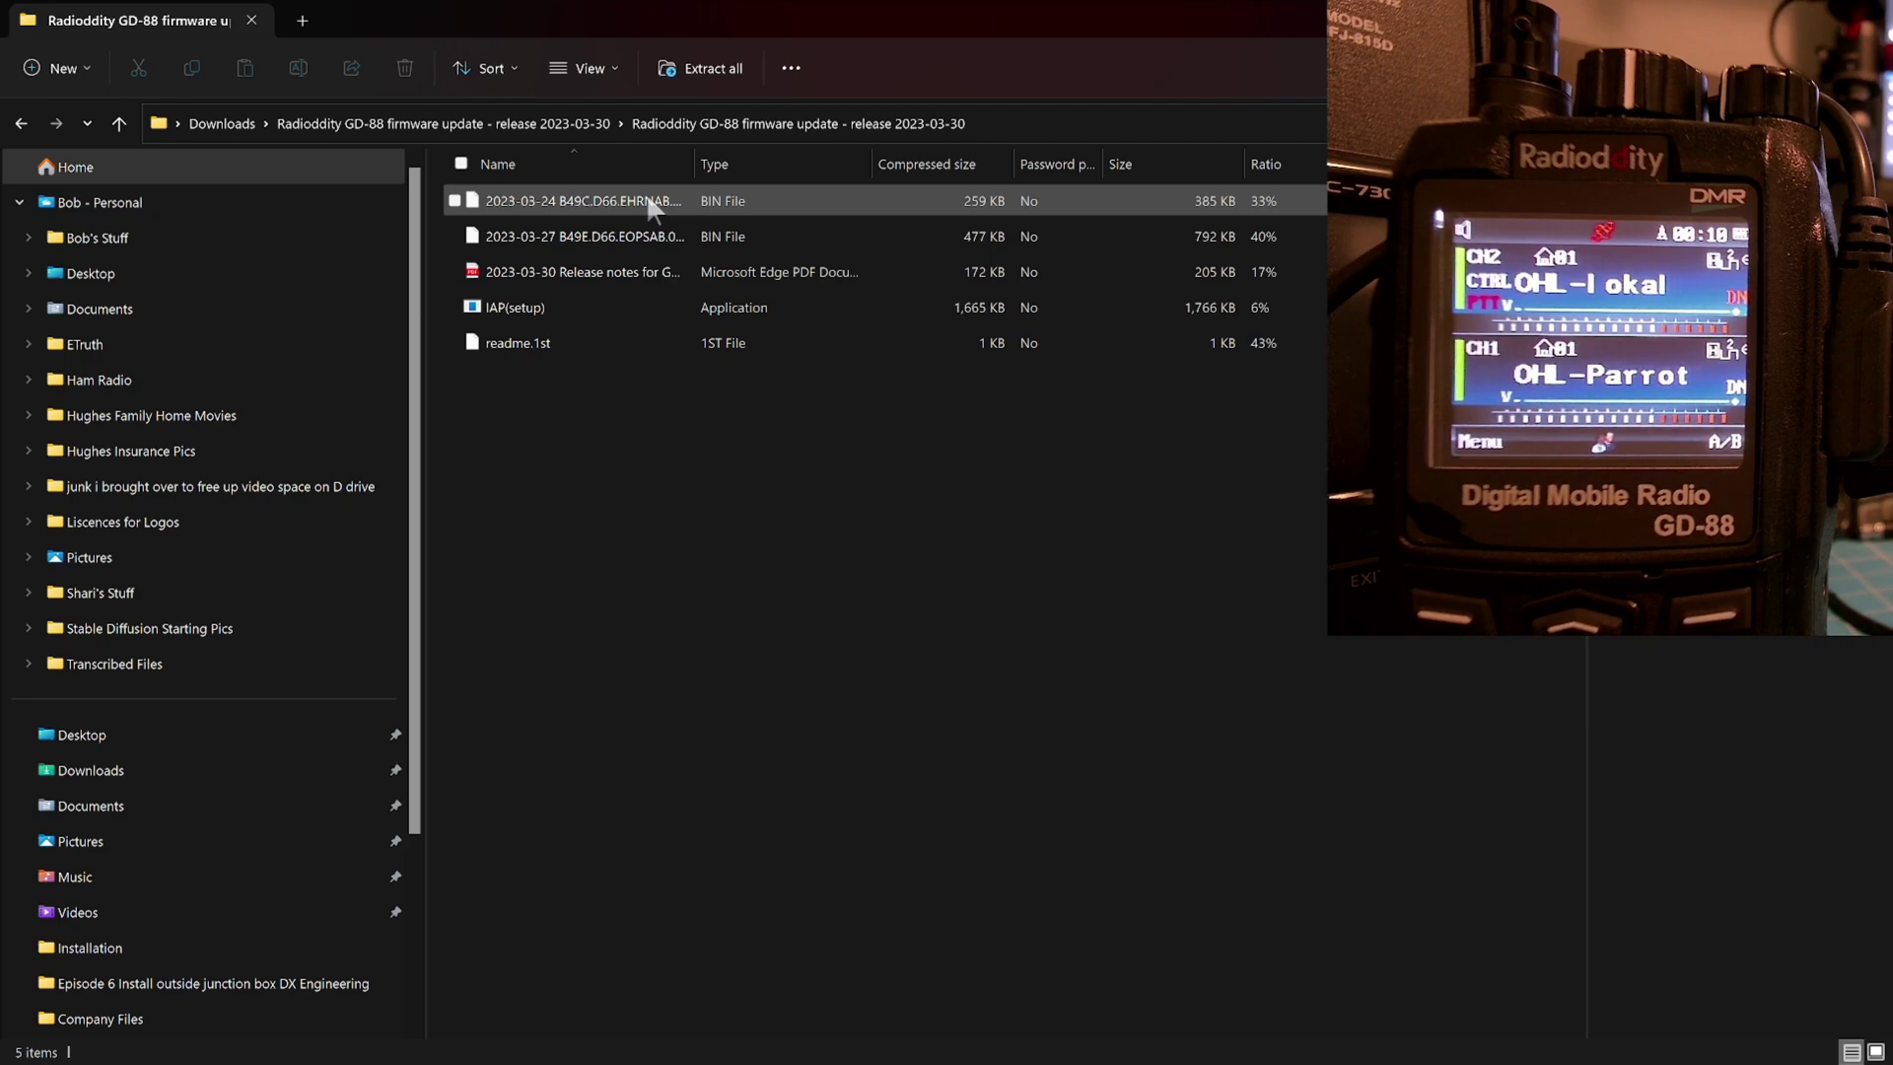
{"action": "left_click", "coordinate": [714, 268]}
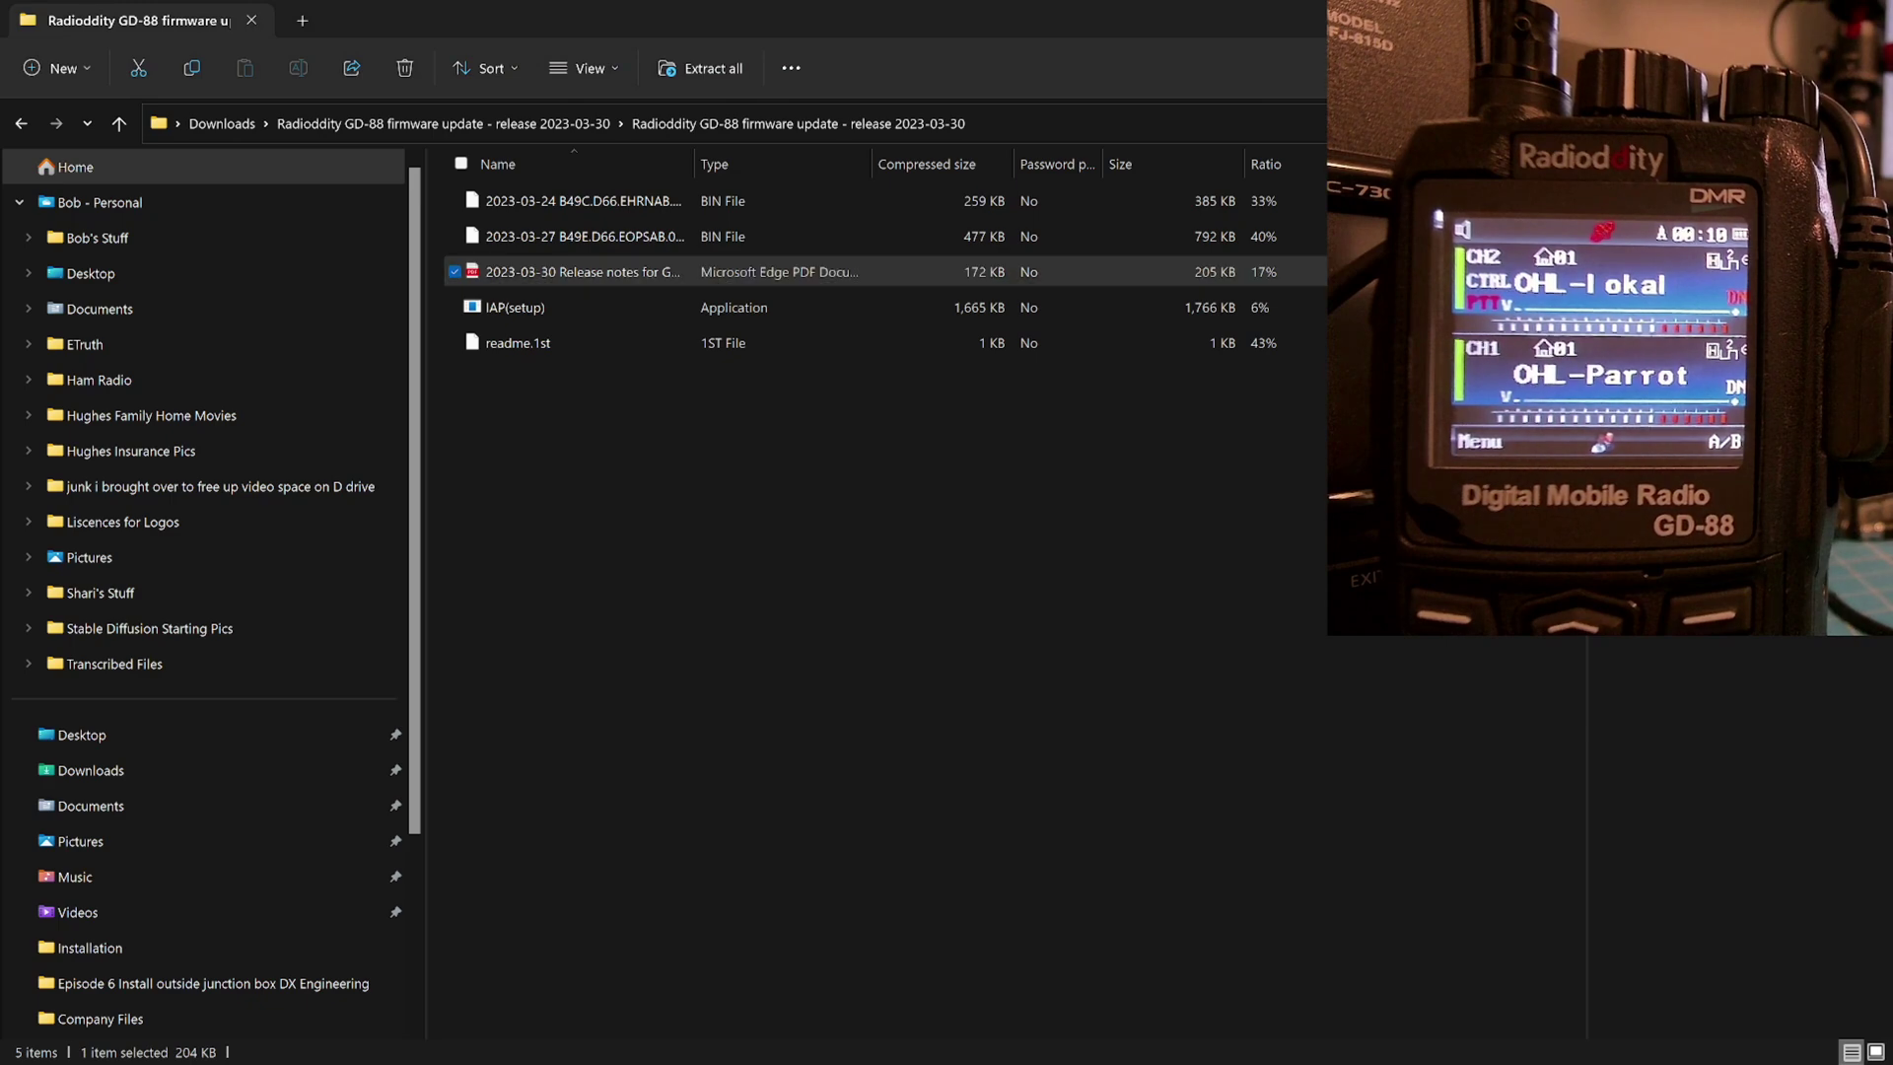
{"action": "key", "text": "Return"}
Maximize the Edge PDF viewer and scroll through pages 2 and 3 of the release notes.
{"action": "left_click_drag", "start_coordinate": [779, 40], "coordinate": [784, 41]}
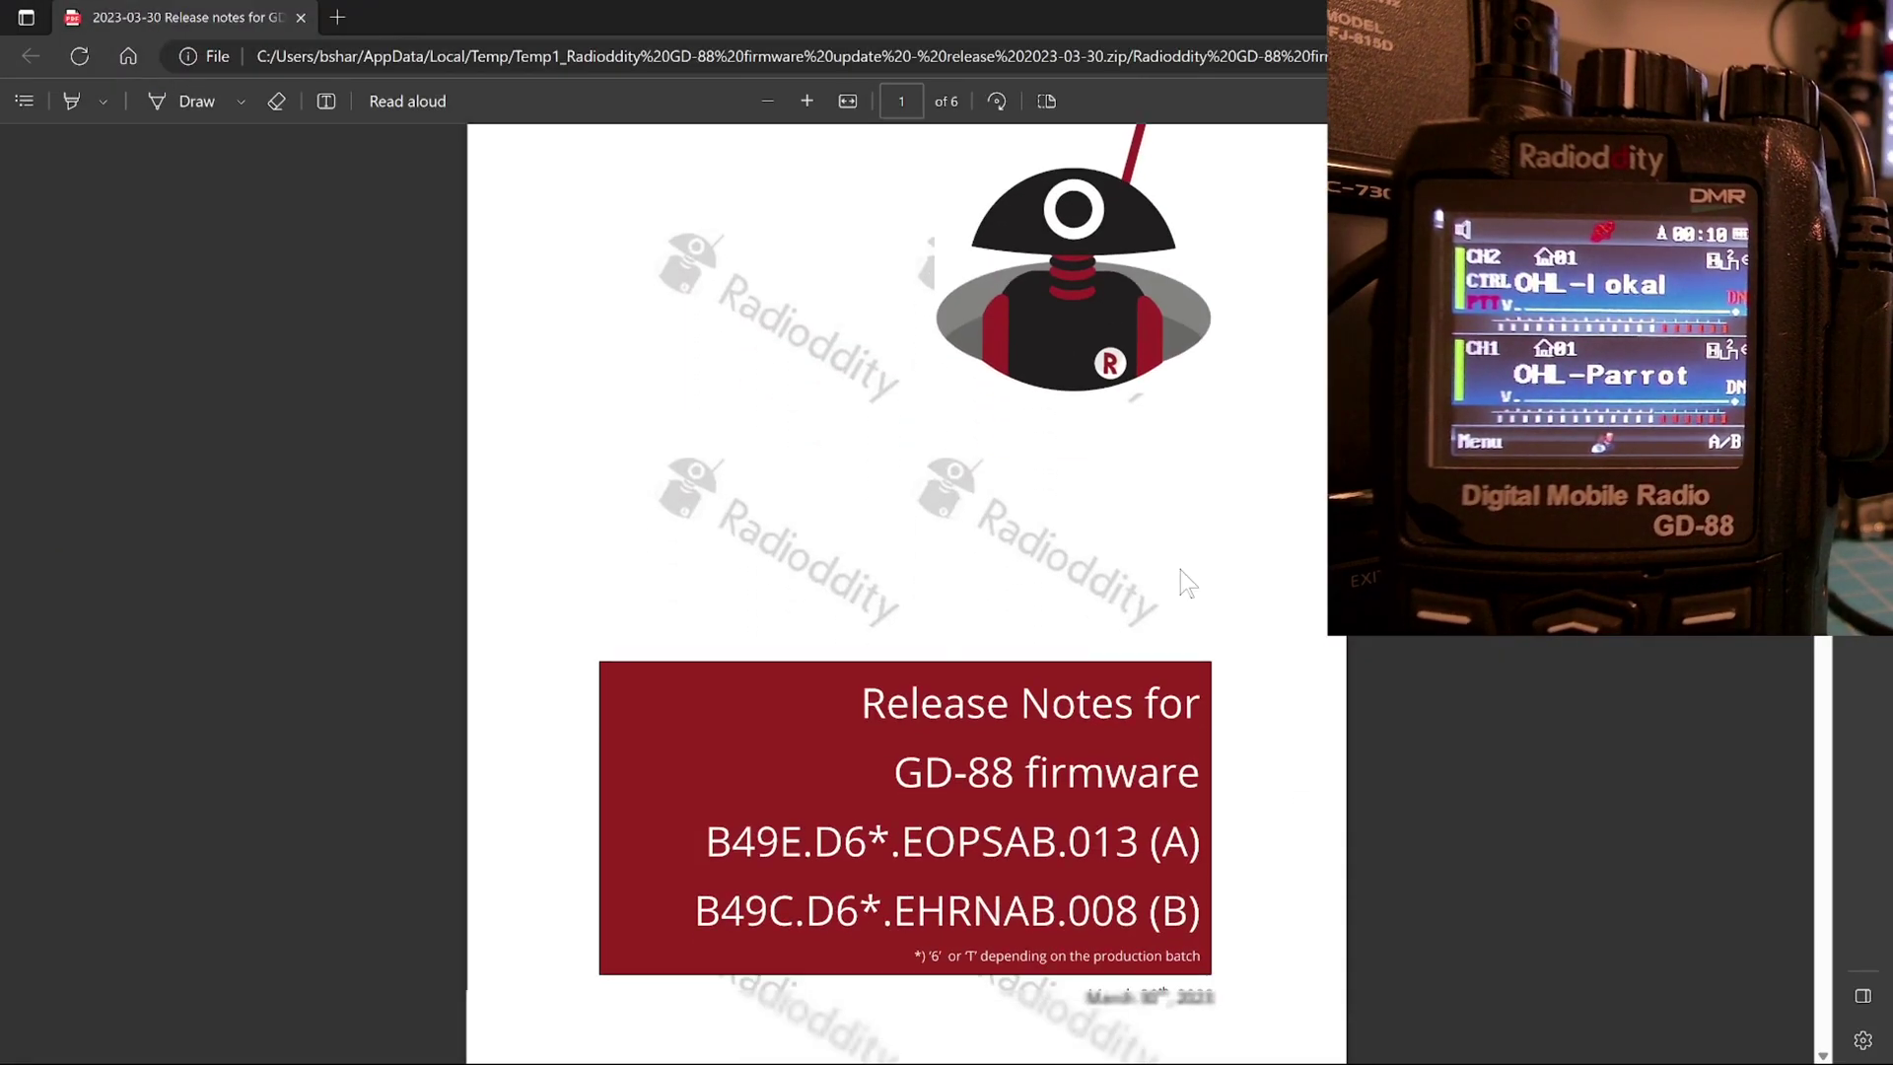
{"action": "scroll", "coordinate": [1180, 570], "scroll_direction": "down", "scroll_amount": 10}
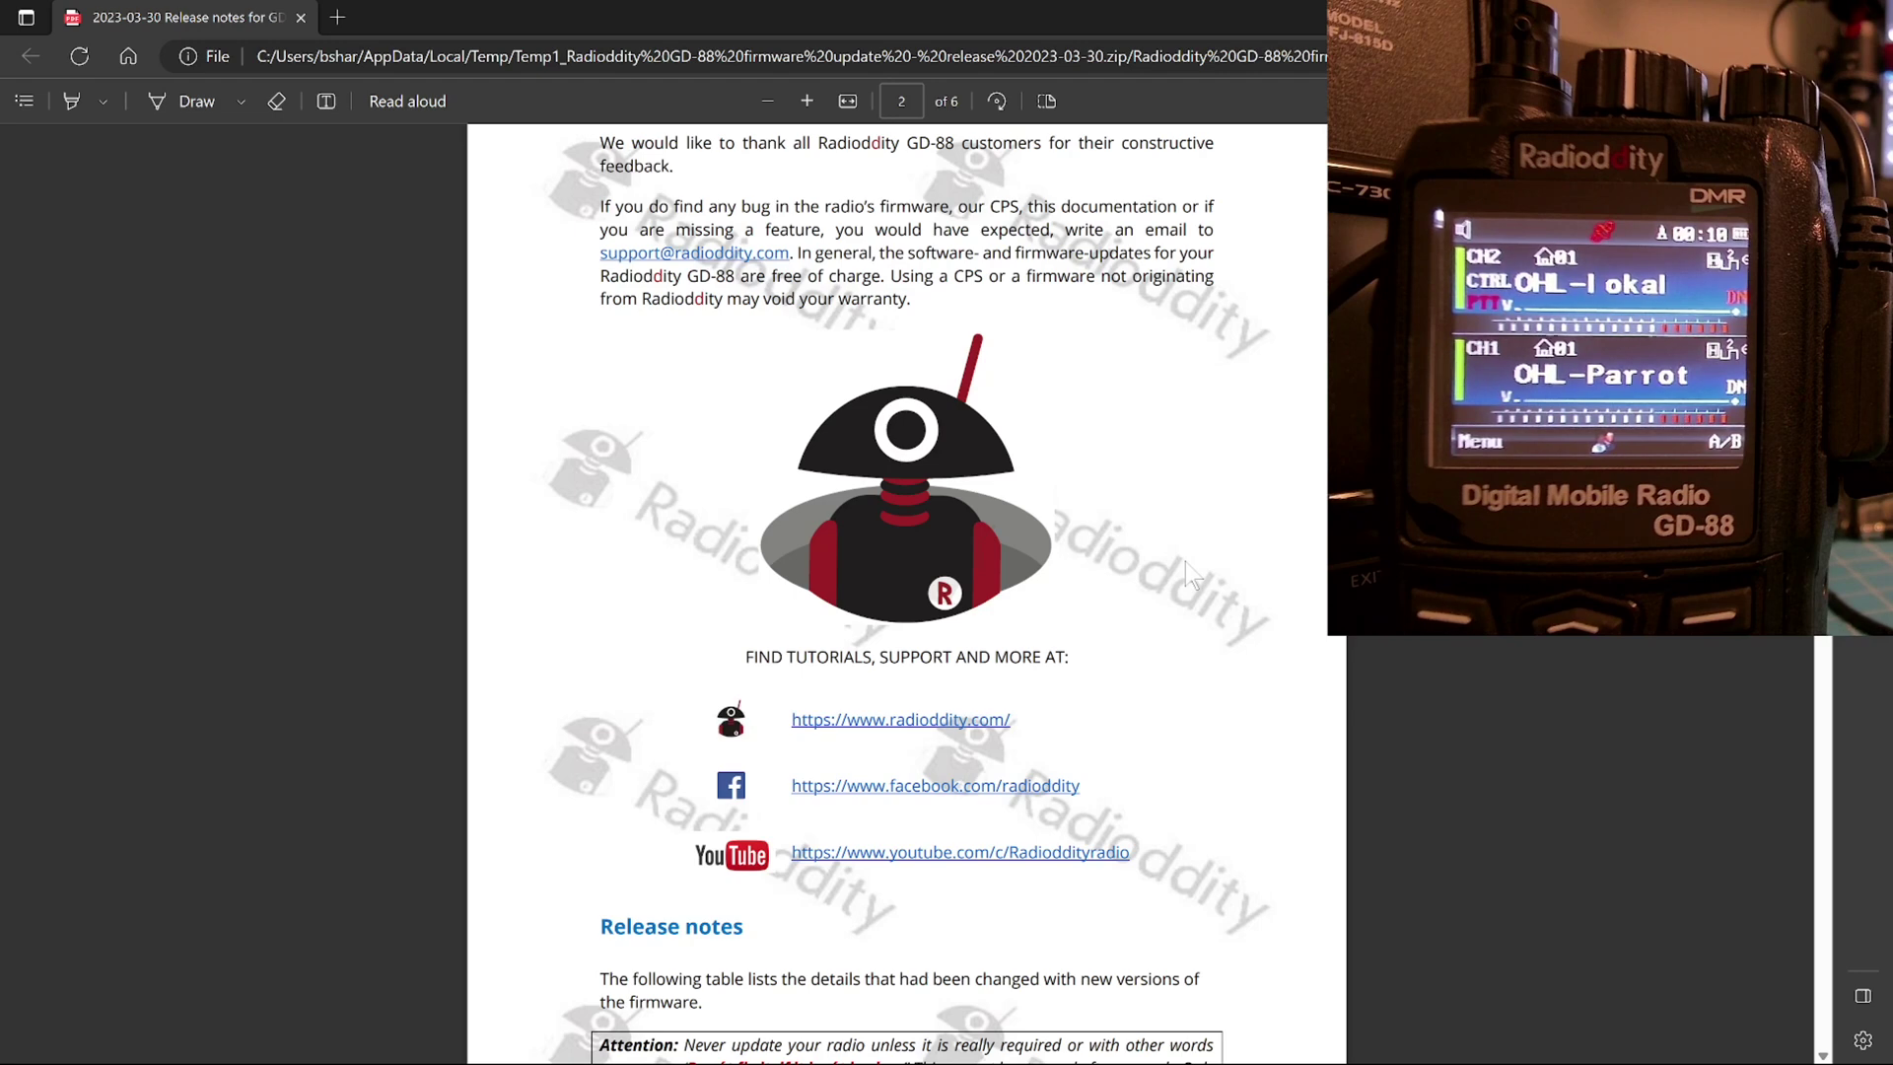
{"action": "scroll", "coordinate": [1185, 560], "scroll_direction": "down", "scroll_amount": 7}
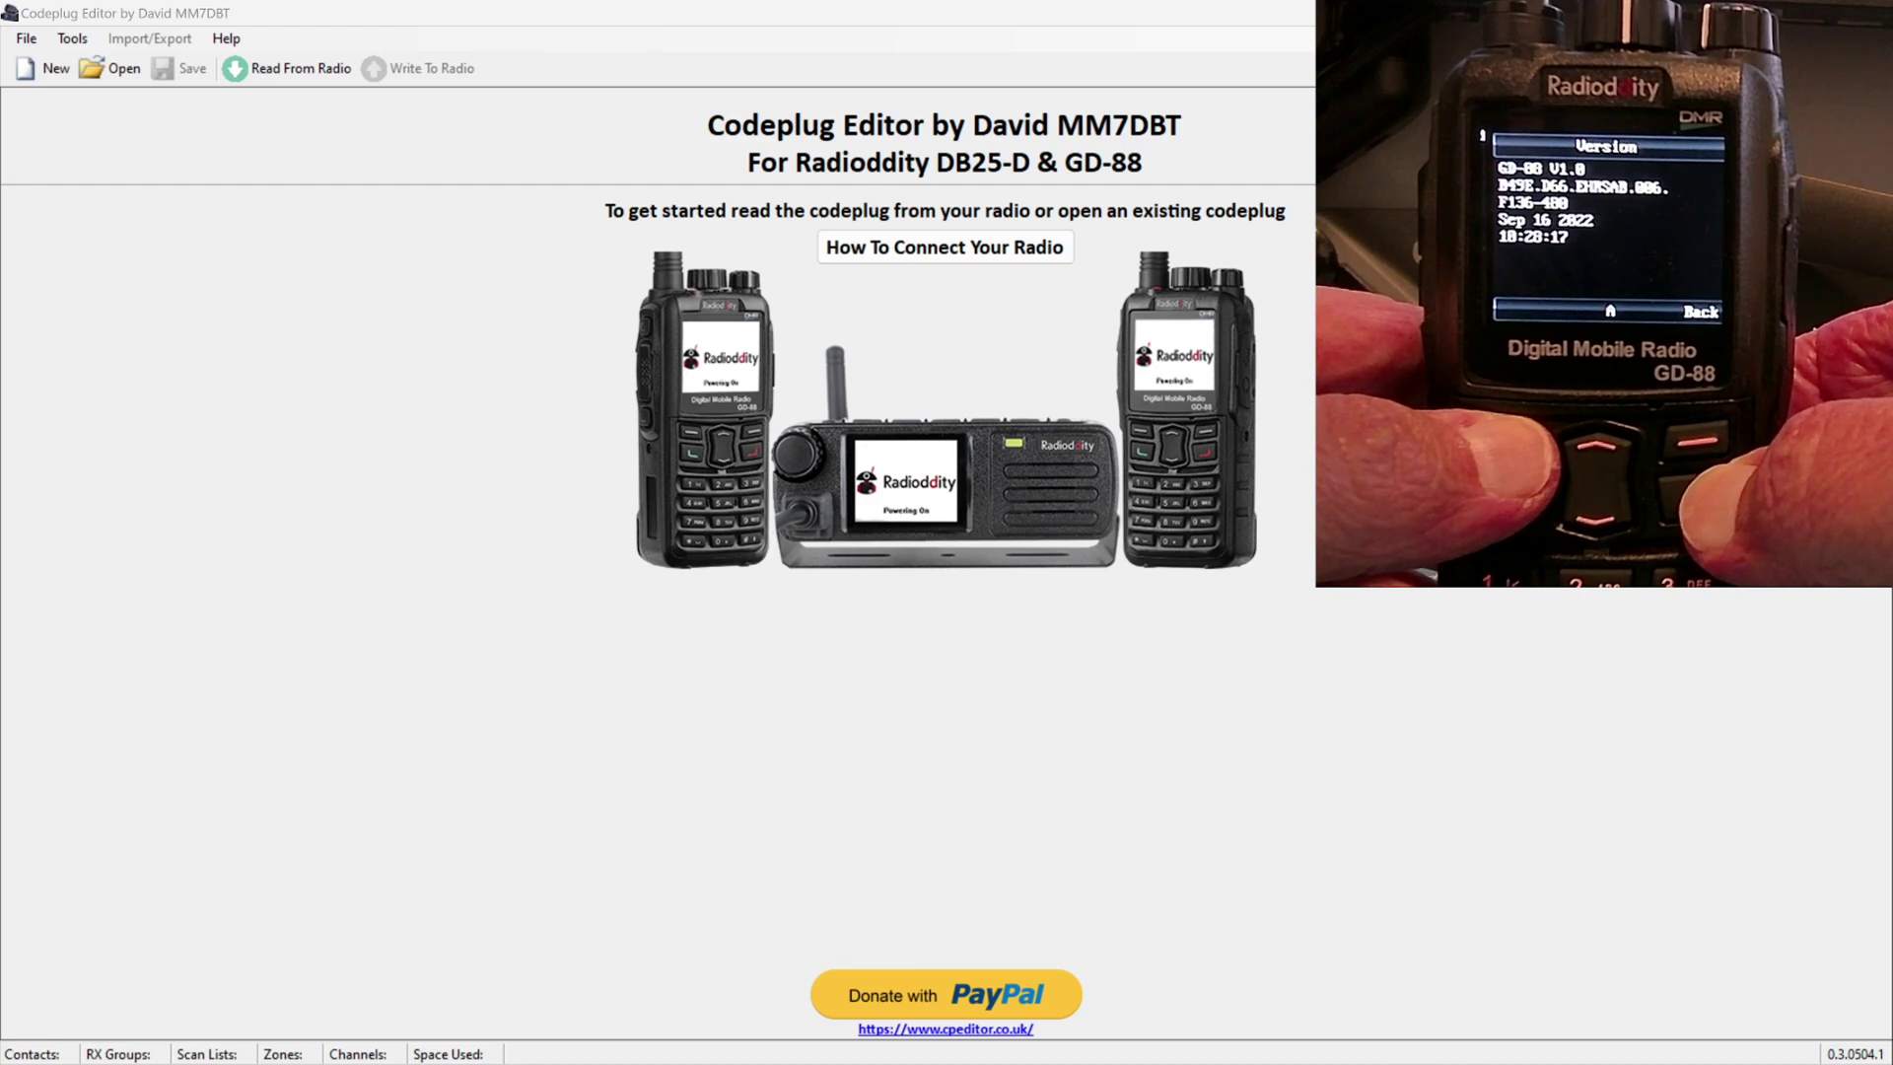
In Update Firmware, load the 2023-03-27 (A) EOPSAB.013 and 2023-03-24 (B) EHRNAB.008 BIN files.
{"action": "left_click", "coordinate": [72, 37]}
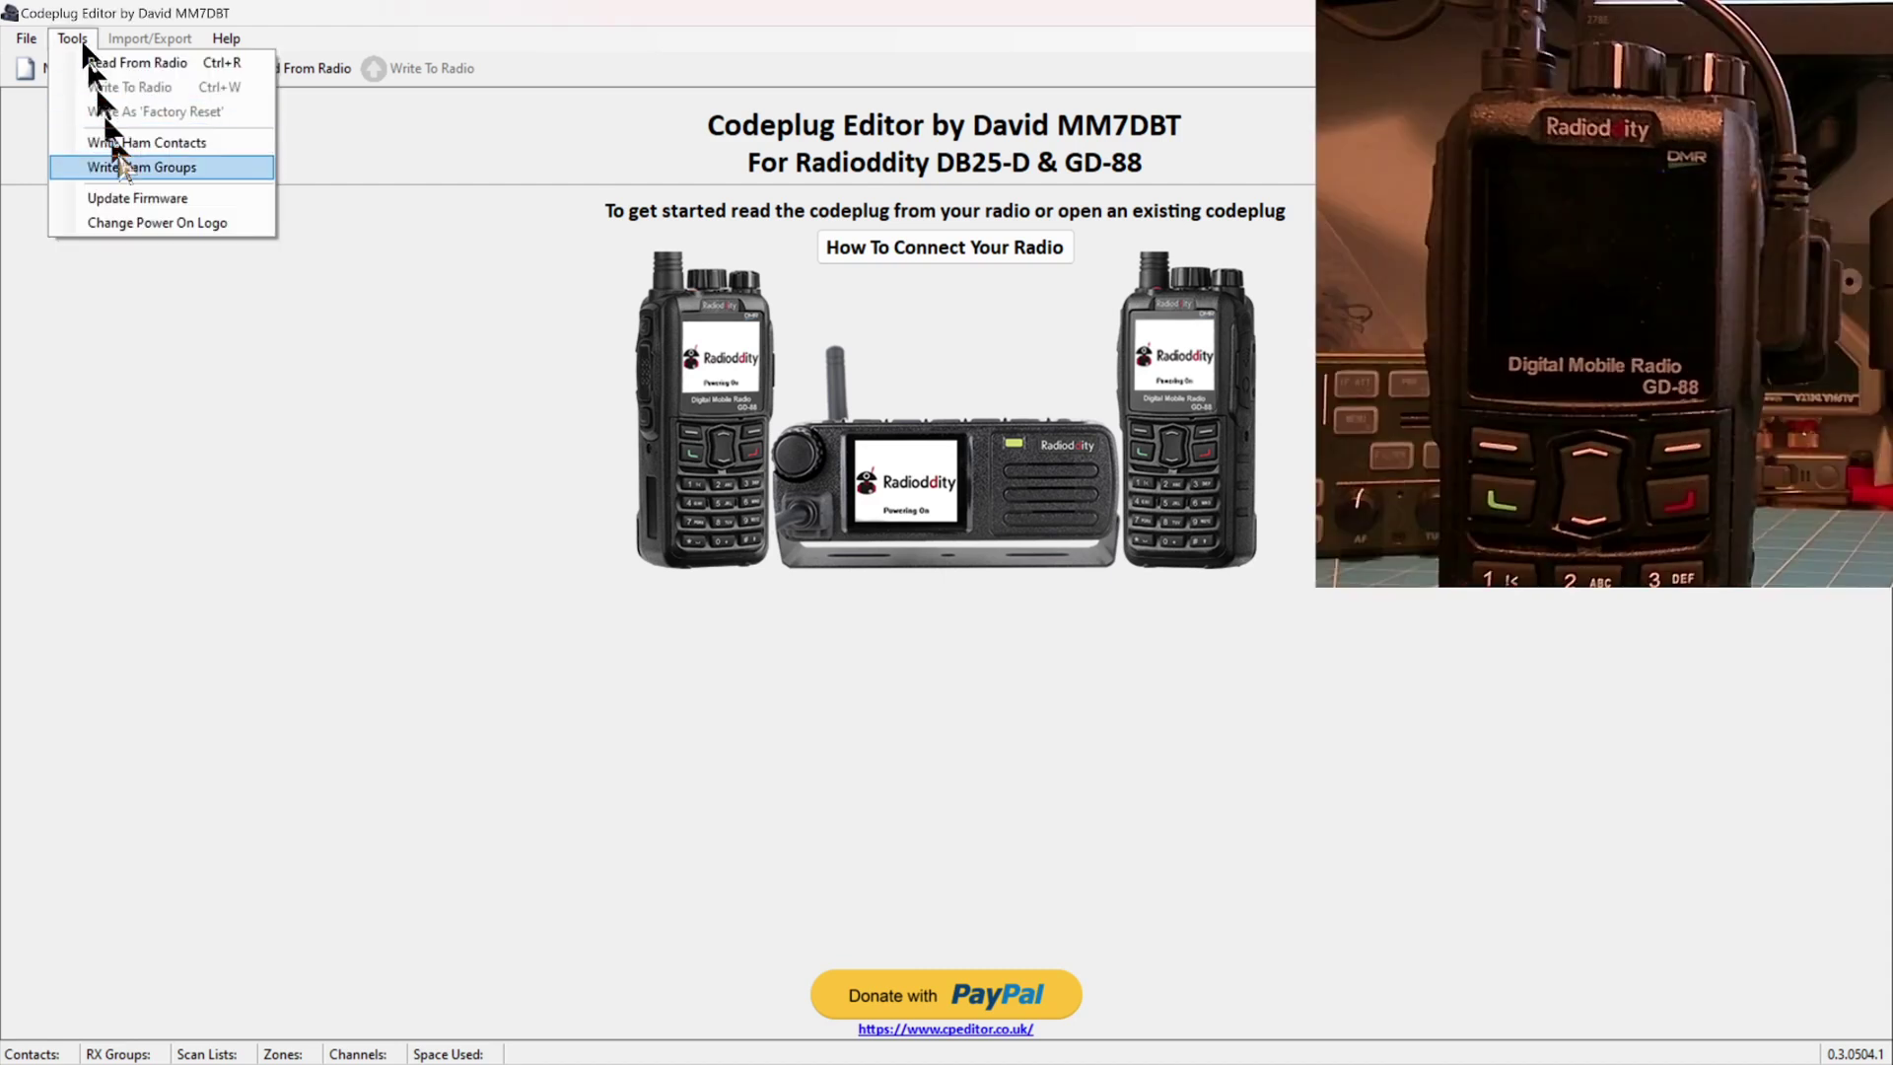
{"action": "left_click", "coordinate": [134, 193]}
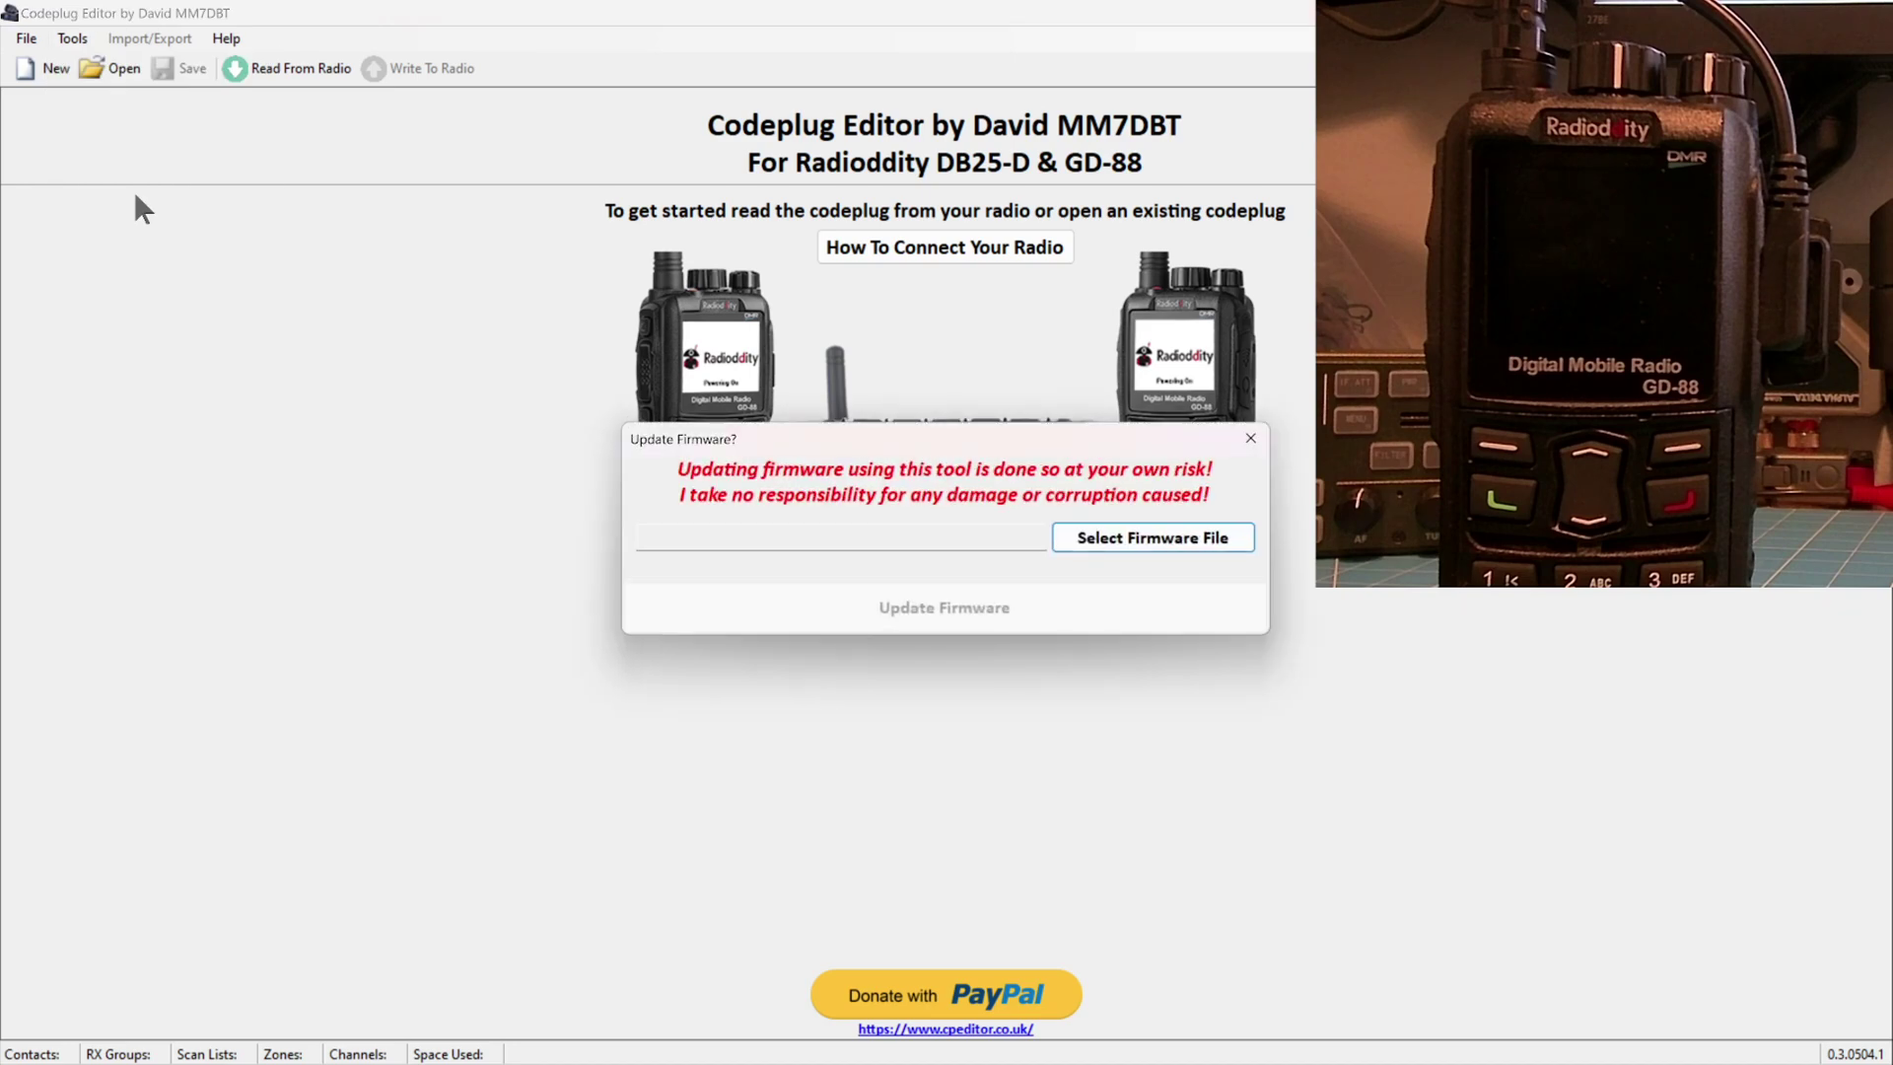
{"action": "left_click", "coordinate": [1157, 547]}
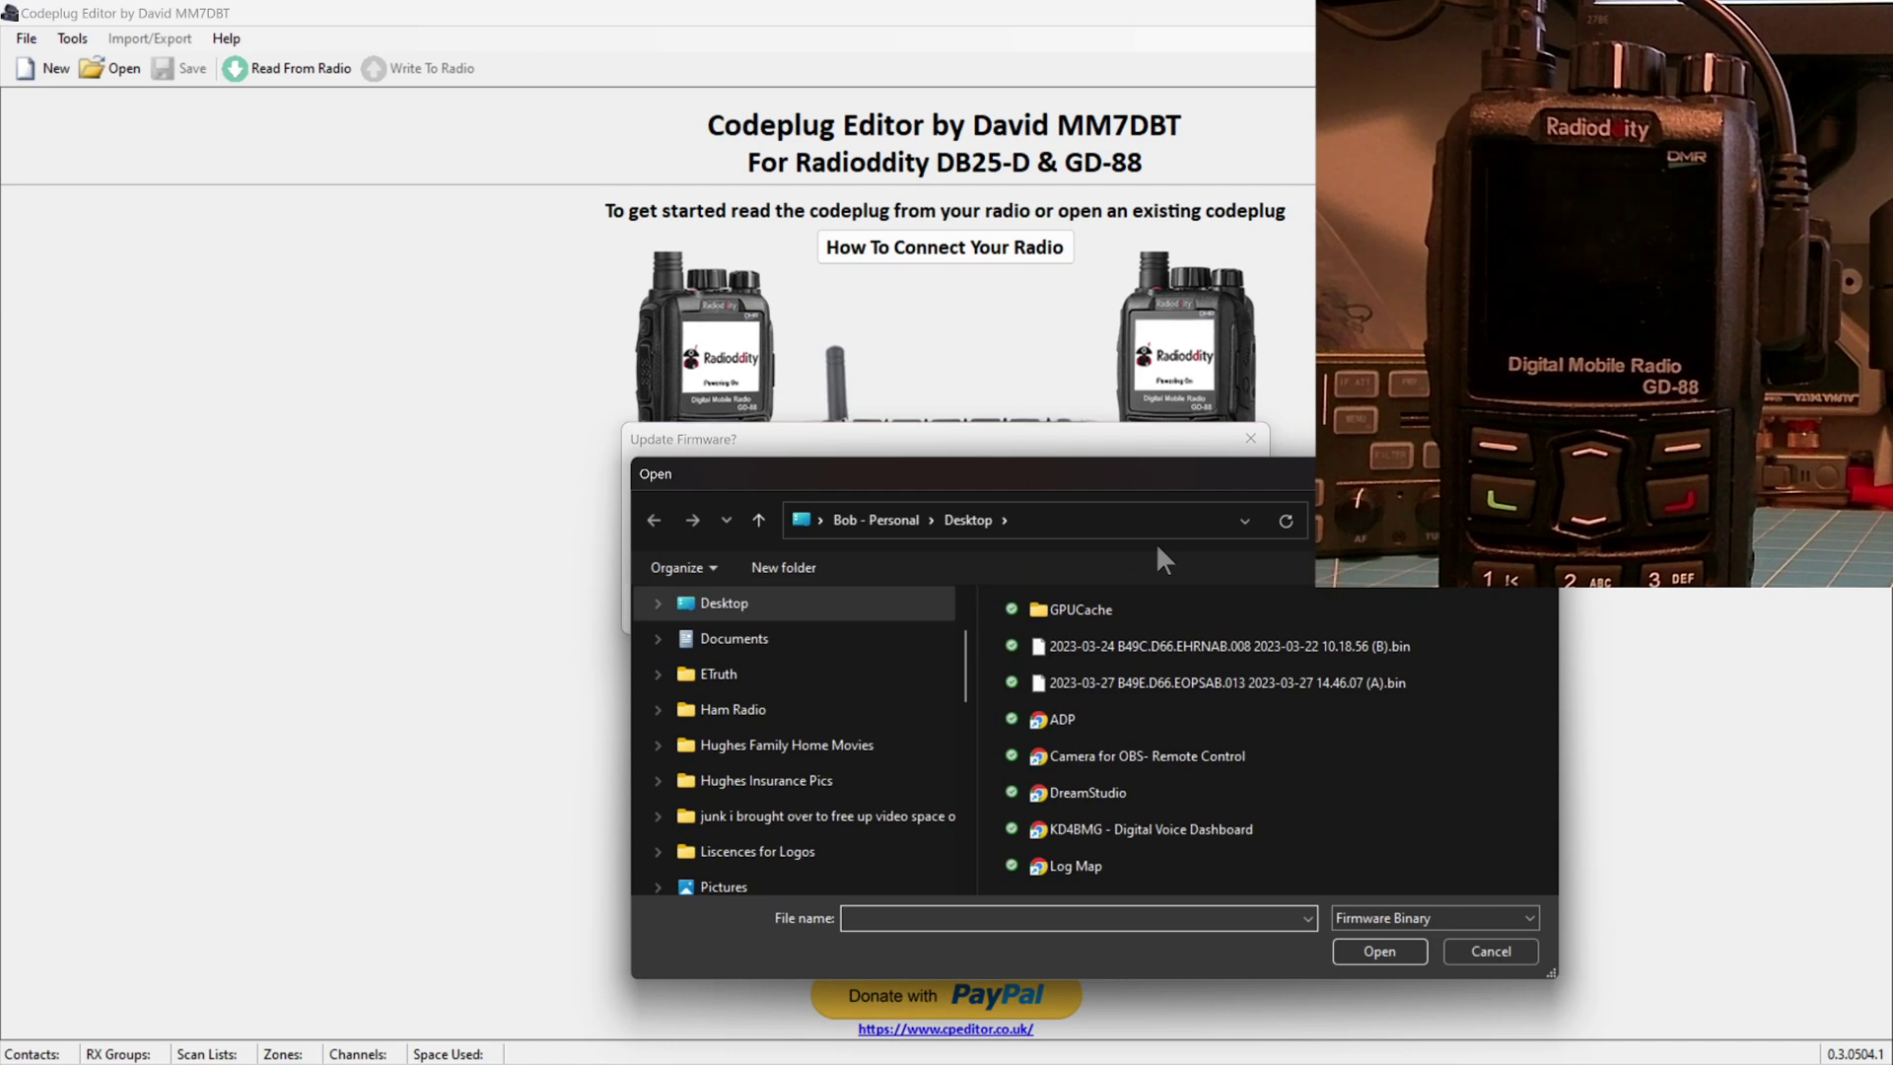
{"action": "left_click", "coordinate": [1165, 688]}
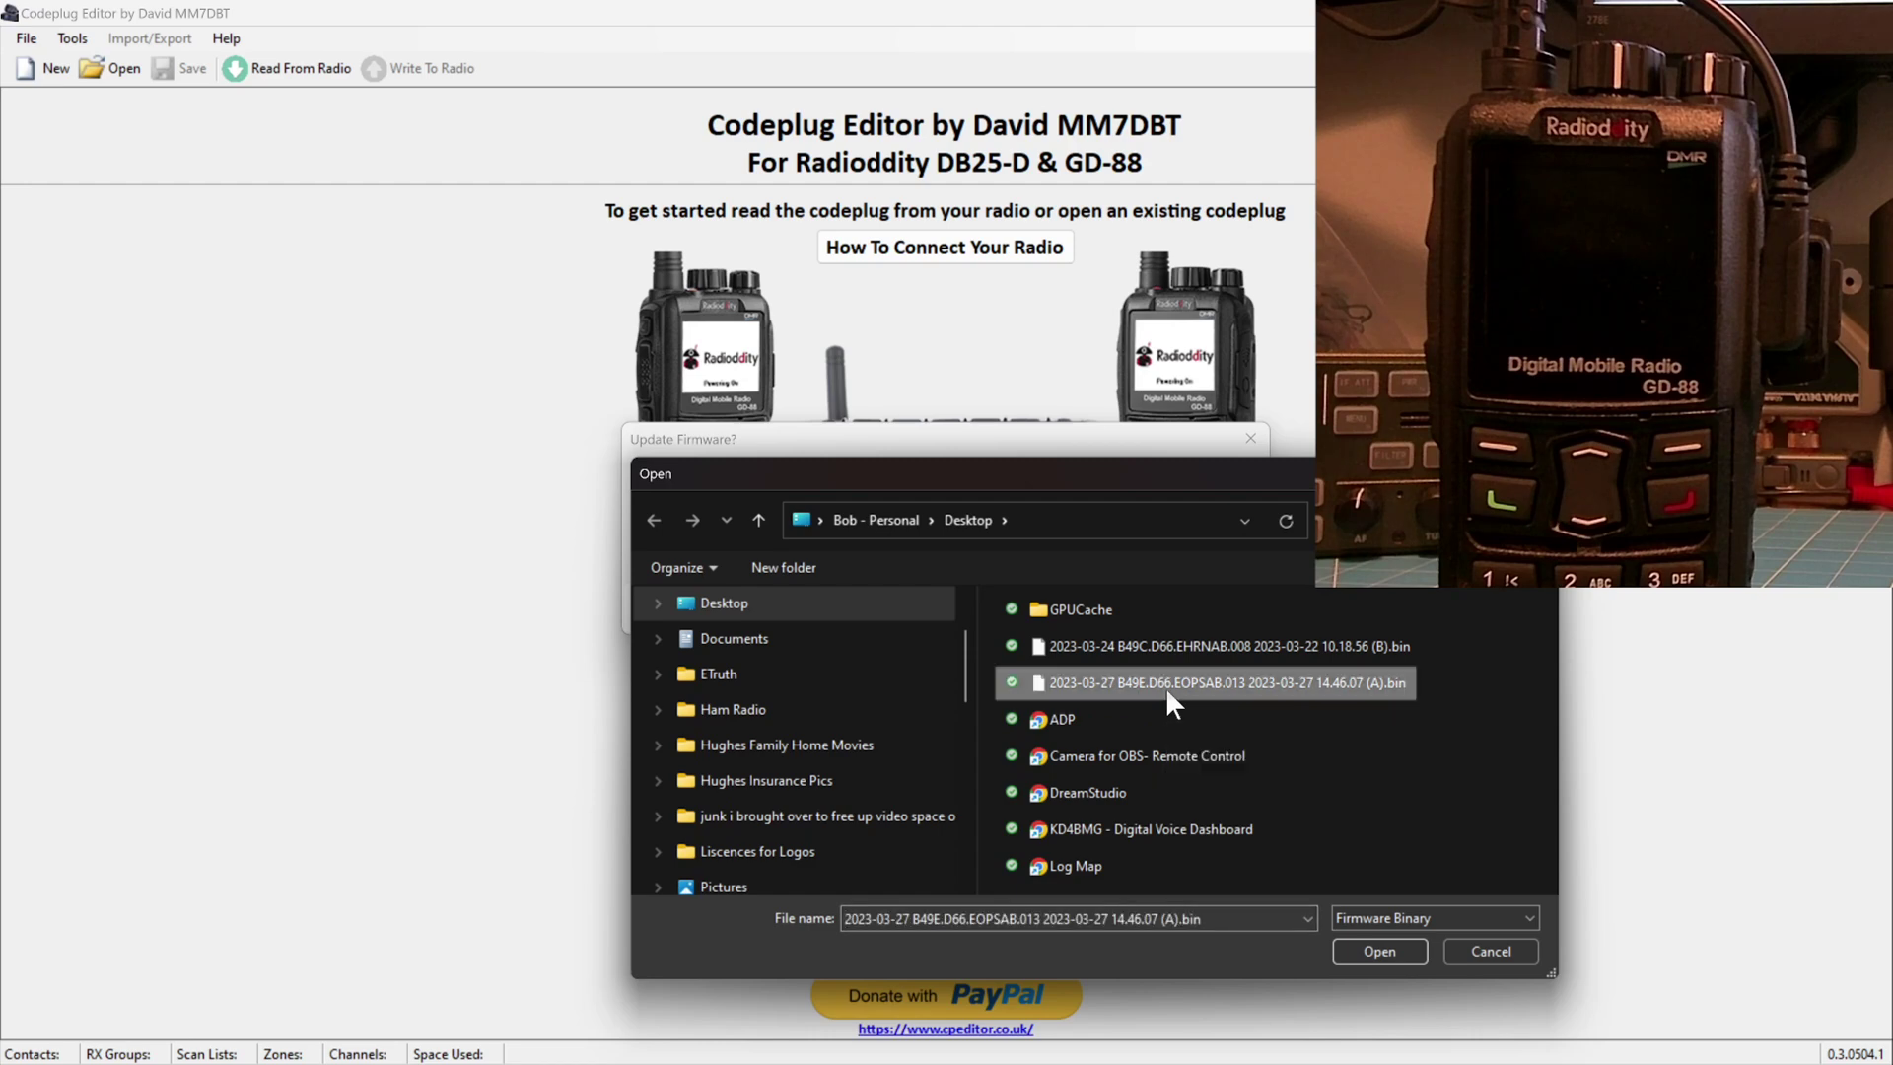
{"action": "left_click", "coordinate": [1379, 952]}
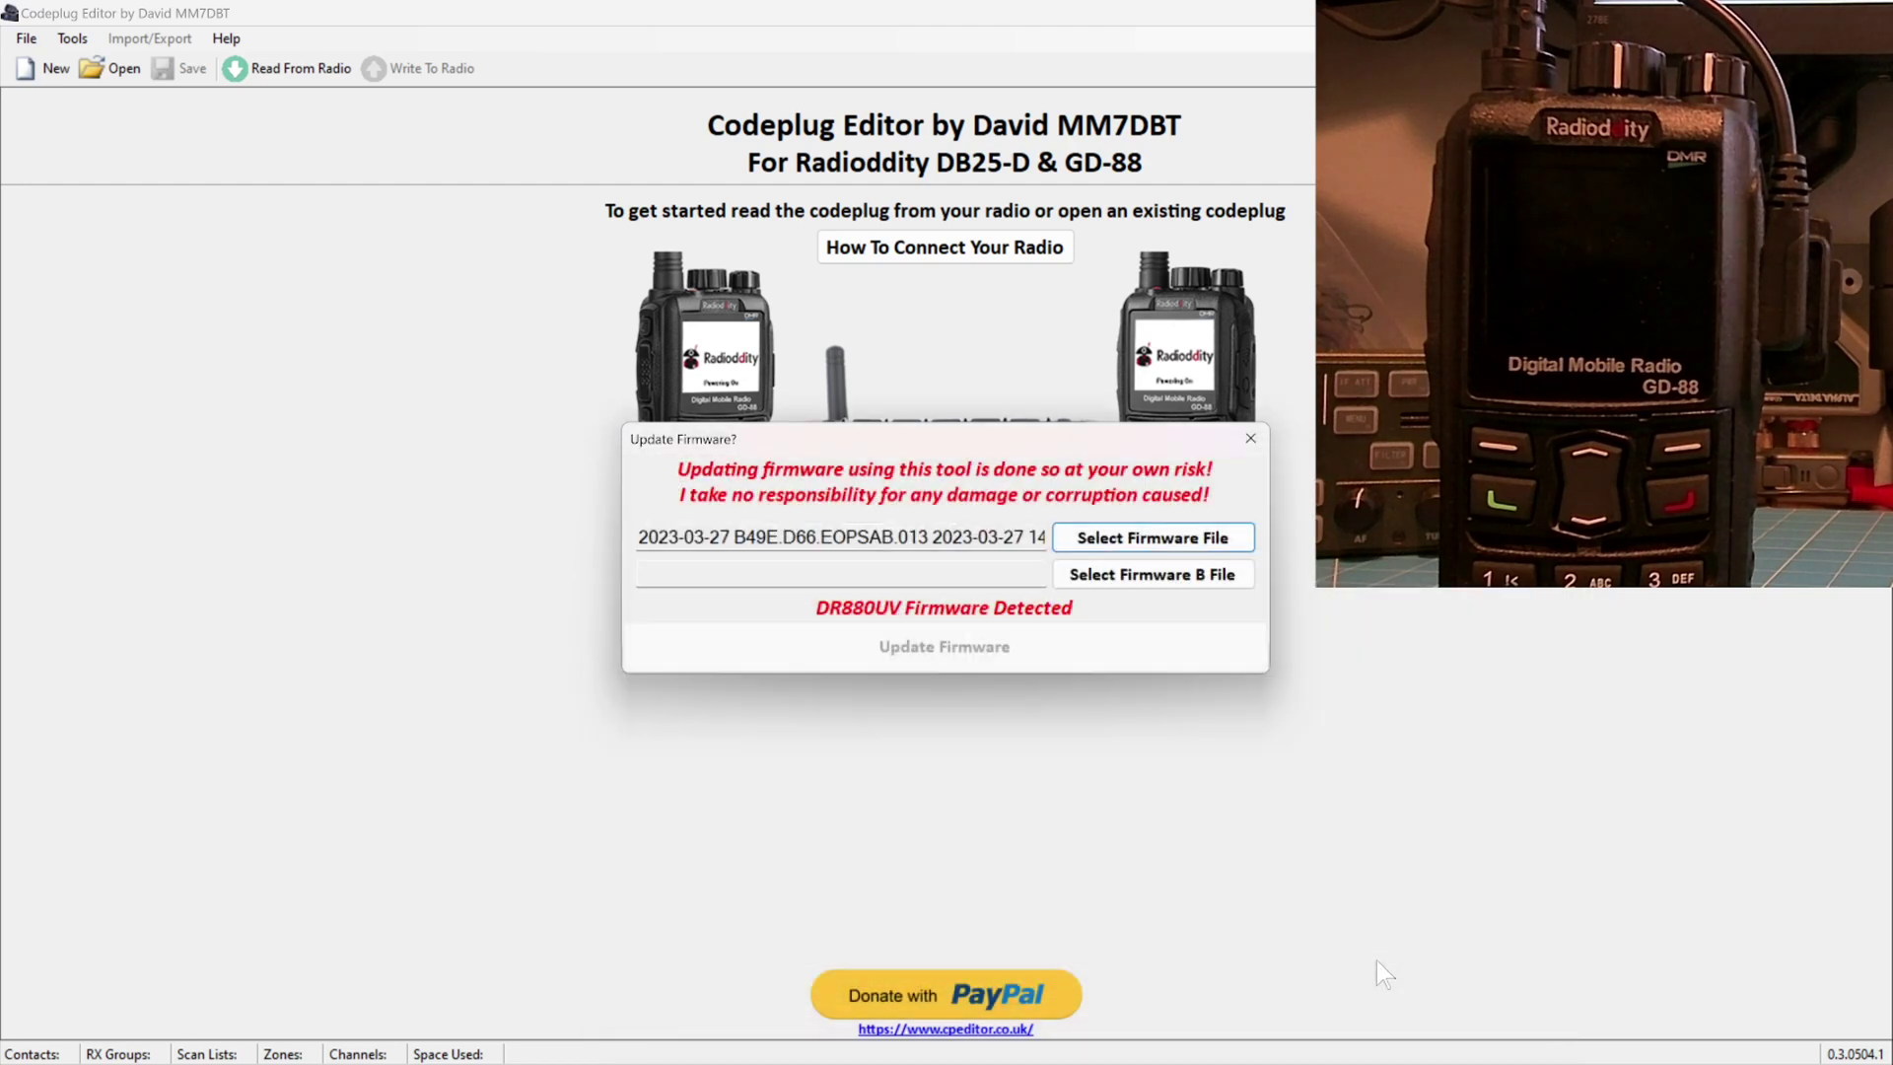
{"action": "left_click", "coordinate": [1156, 574]}
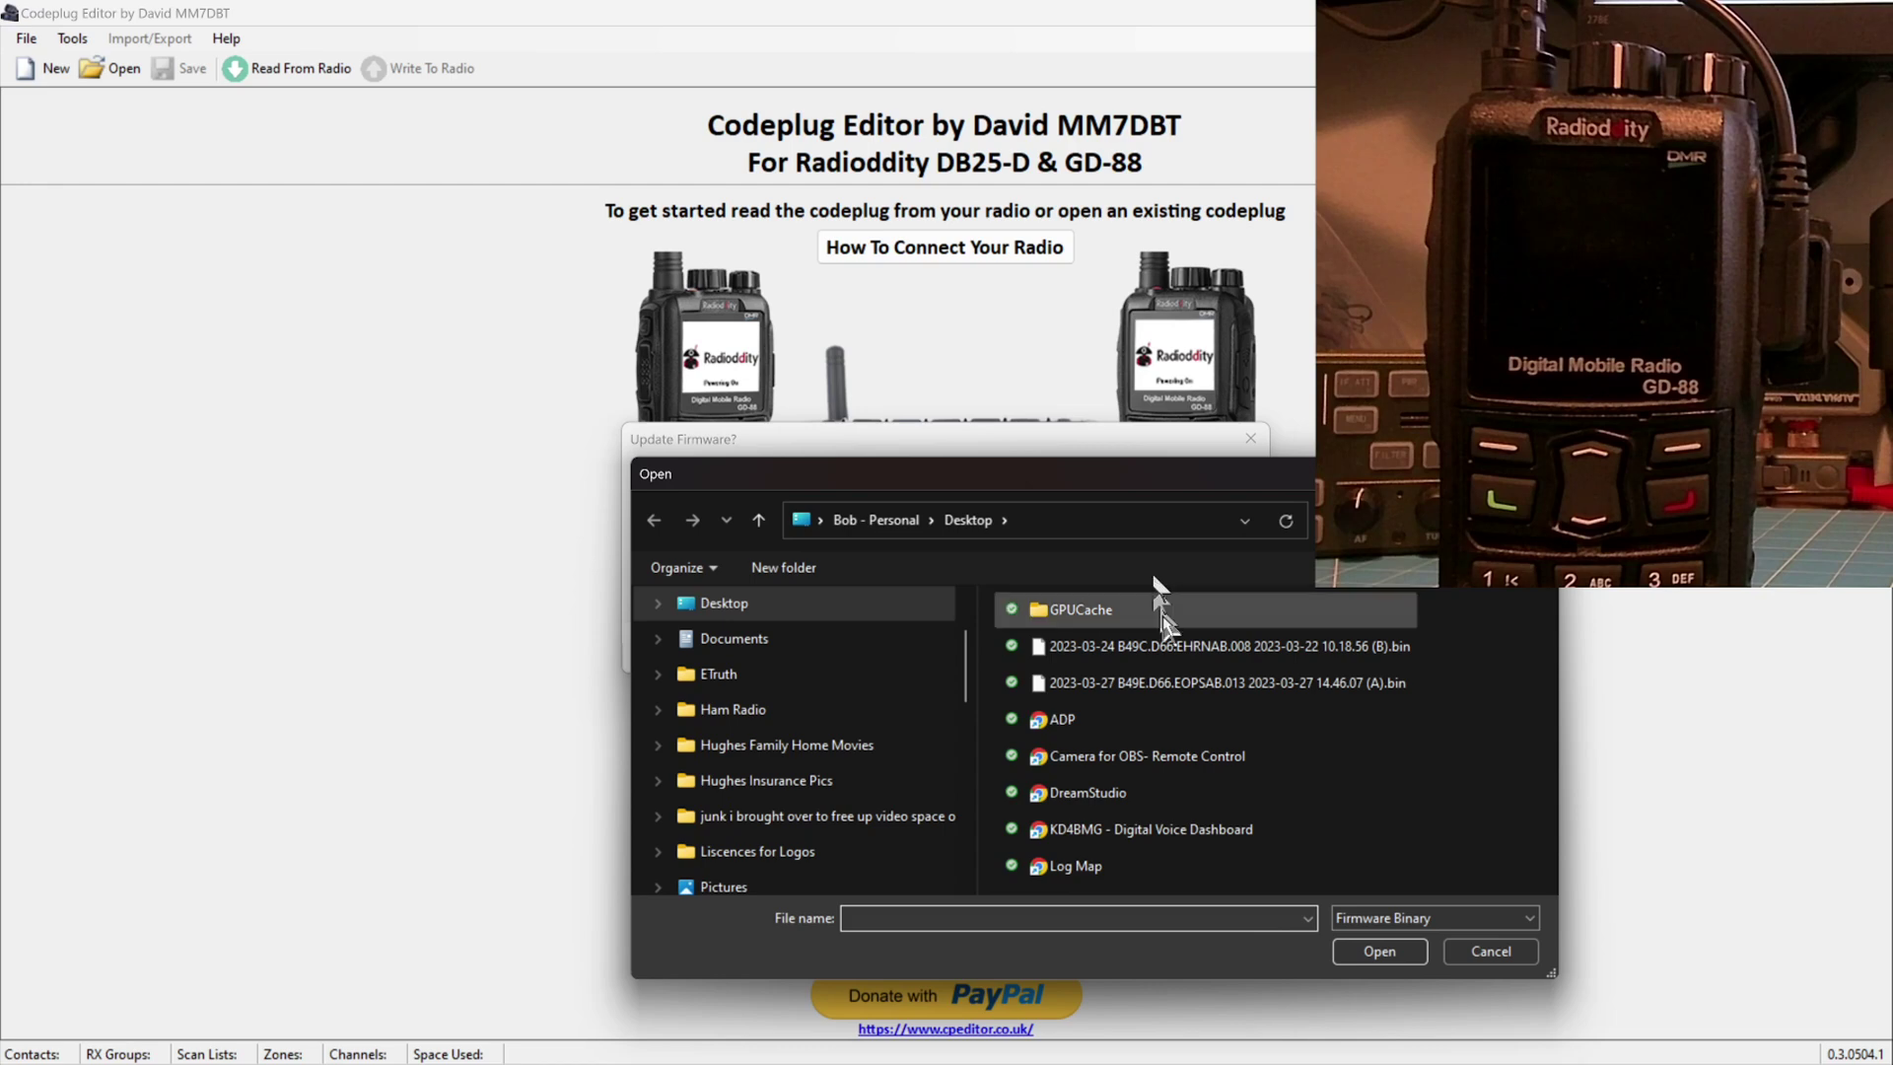
{"action": "left_click", "coordinate": [1180, 656]}
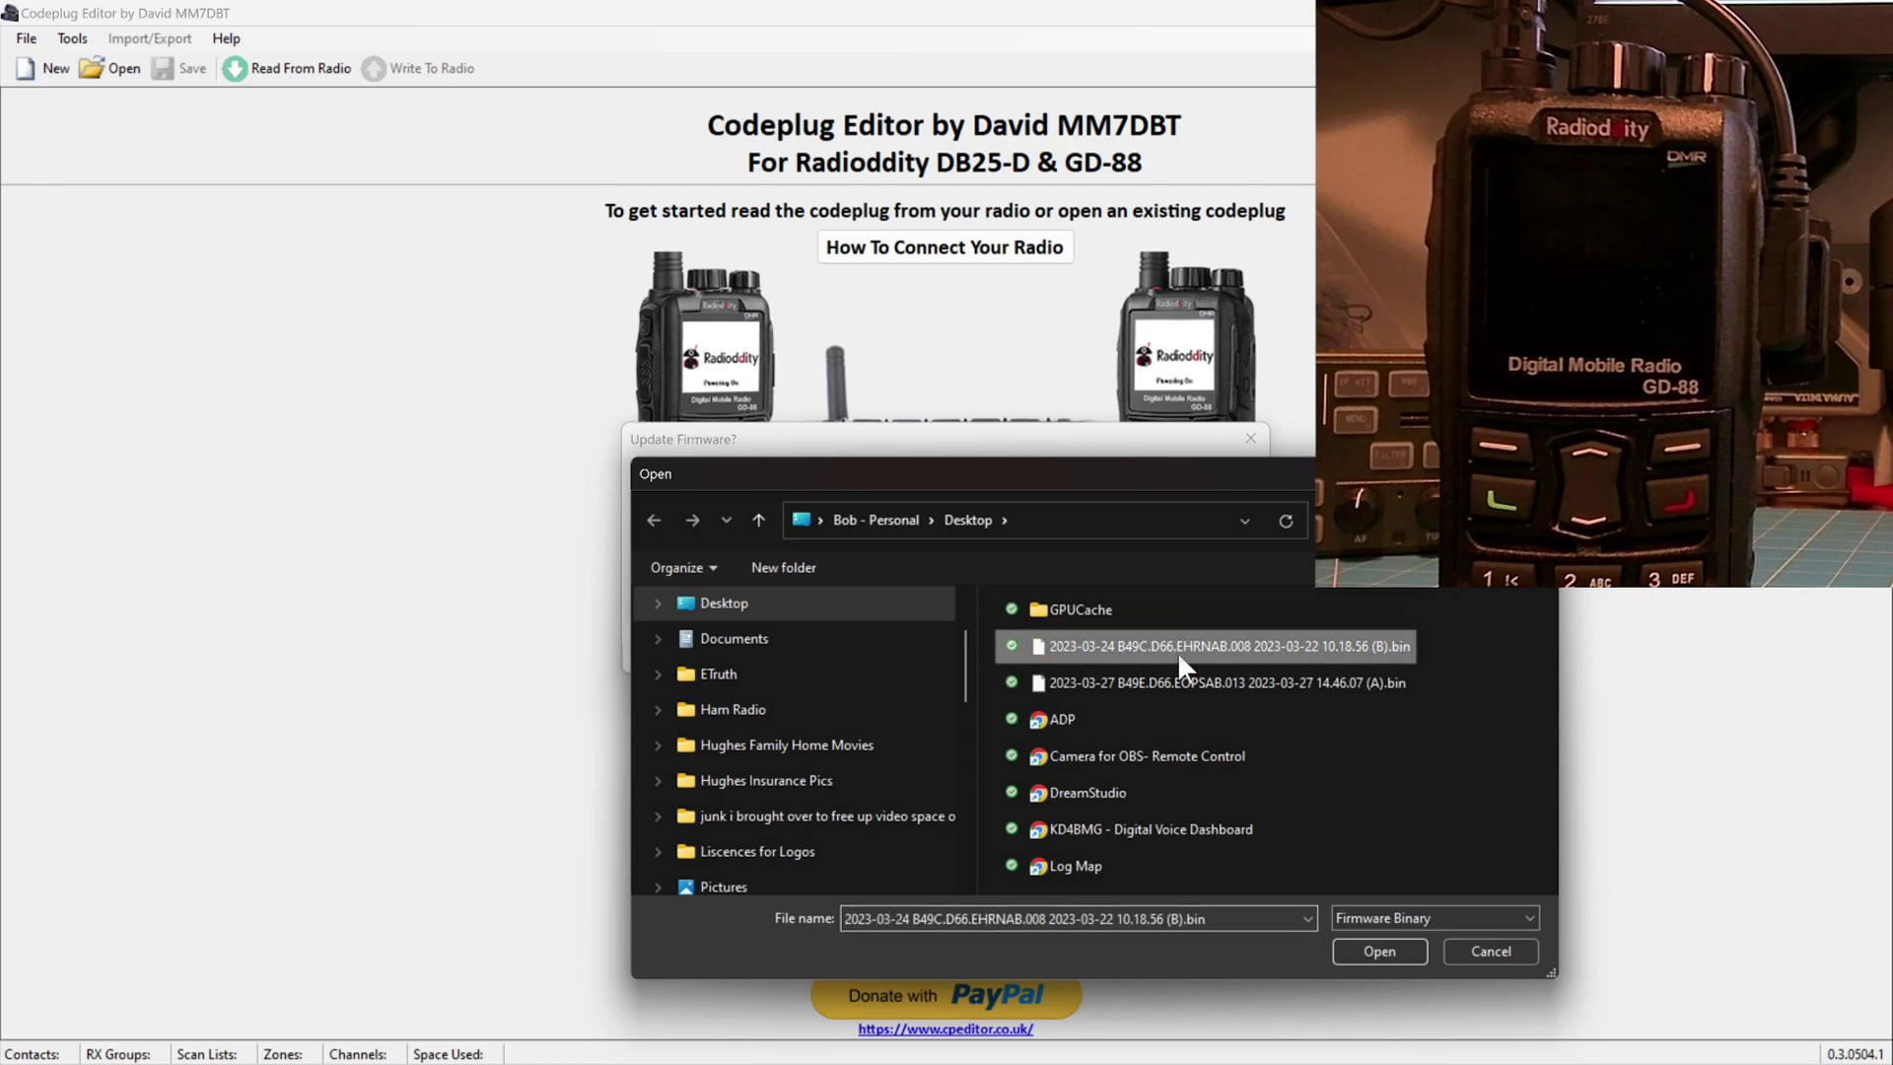
{"action": "left_click", "coordinate": [1373, 953]}
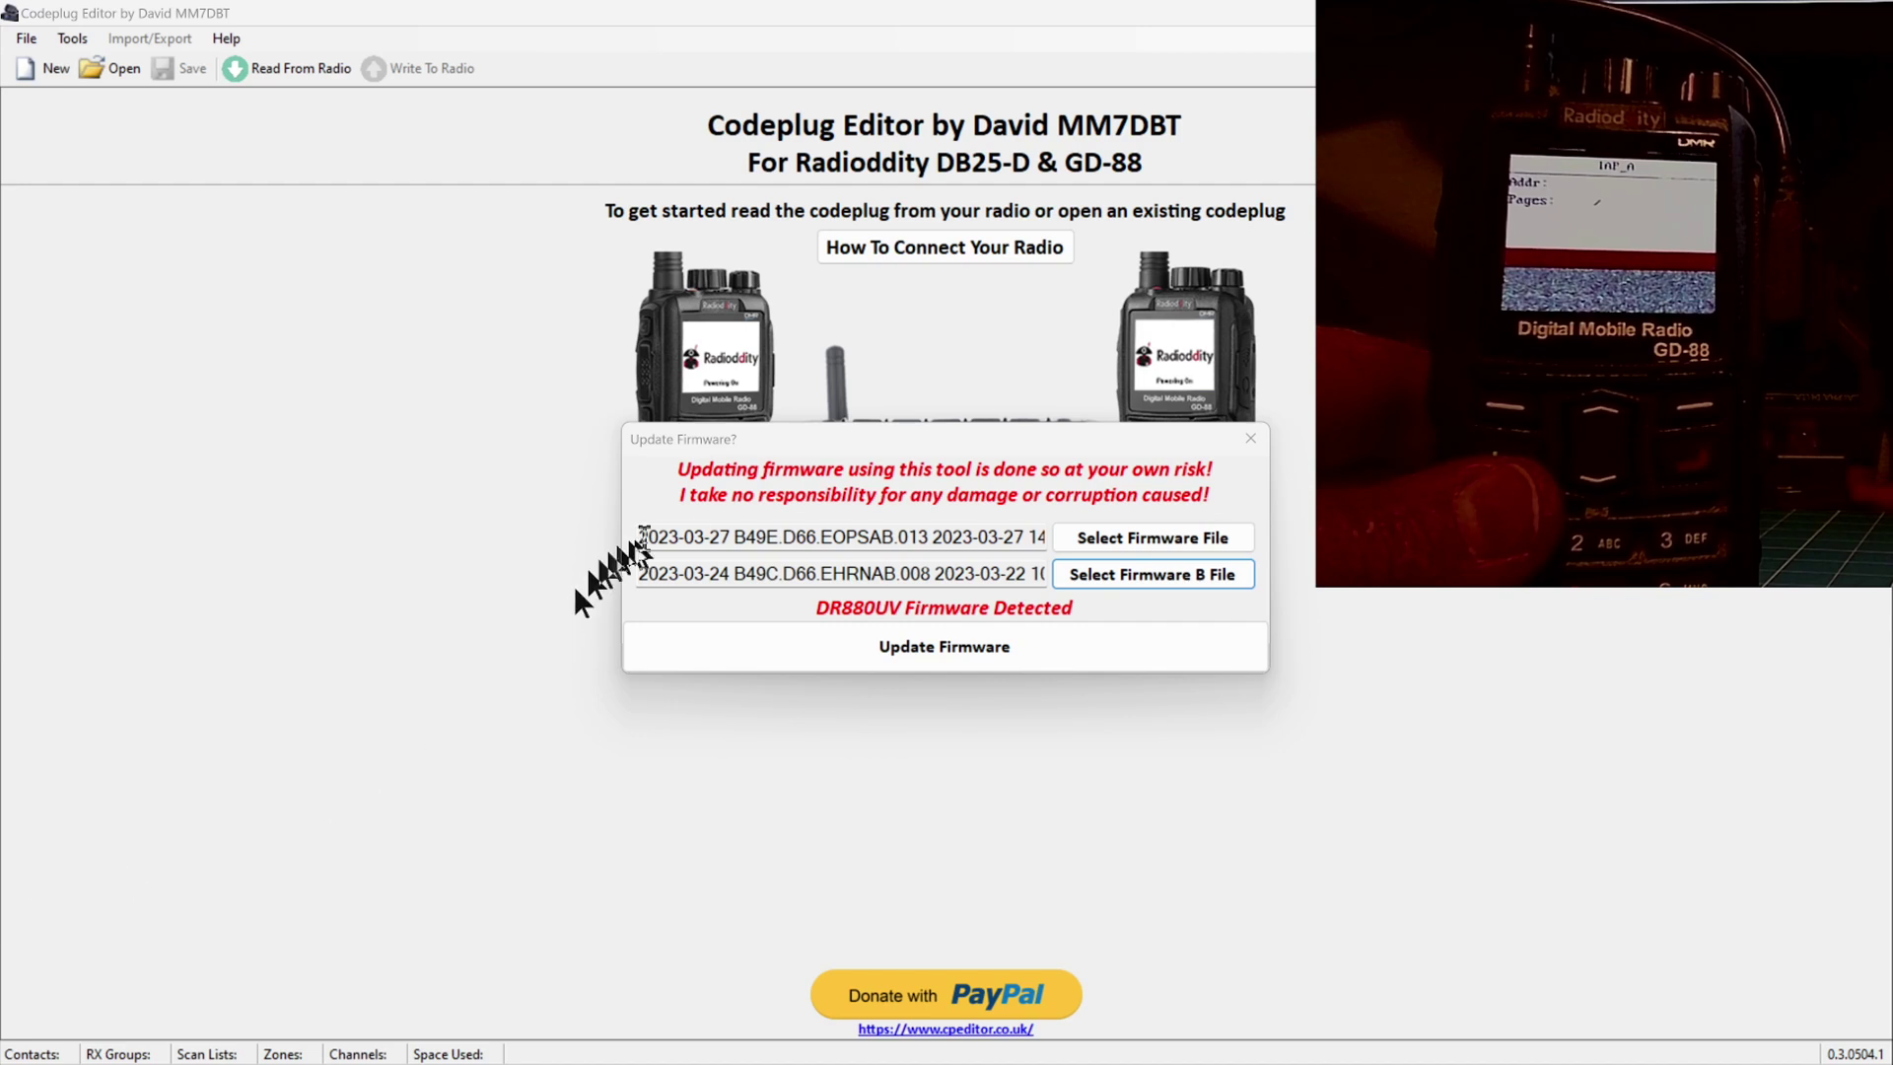
Flash firmware A to the GD-88 over COM3 in DFU mode until all 395 pages are written.
{"action": "left_click", "coordinate": [938, 654]}
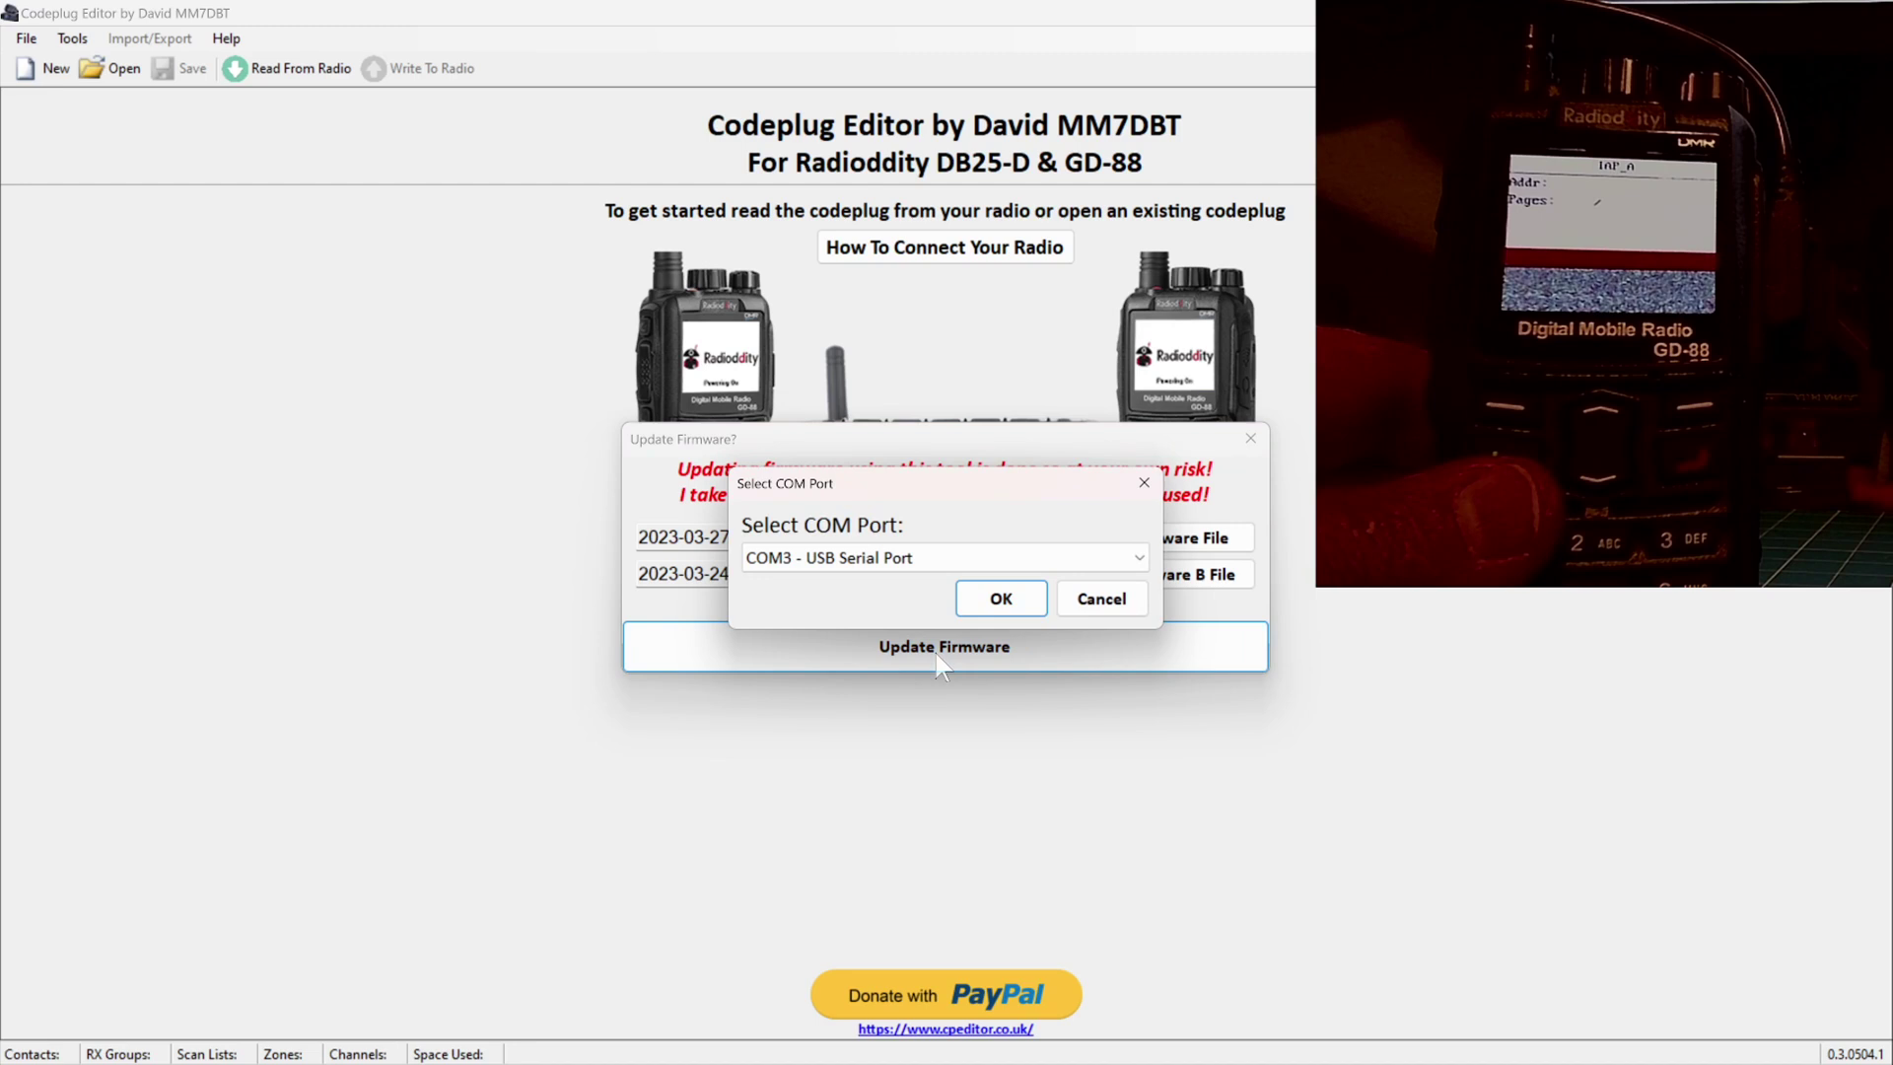
{"action": "left_click", "coordinate": [1005, 603]}
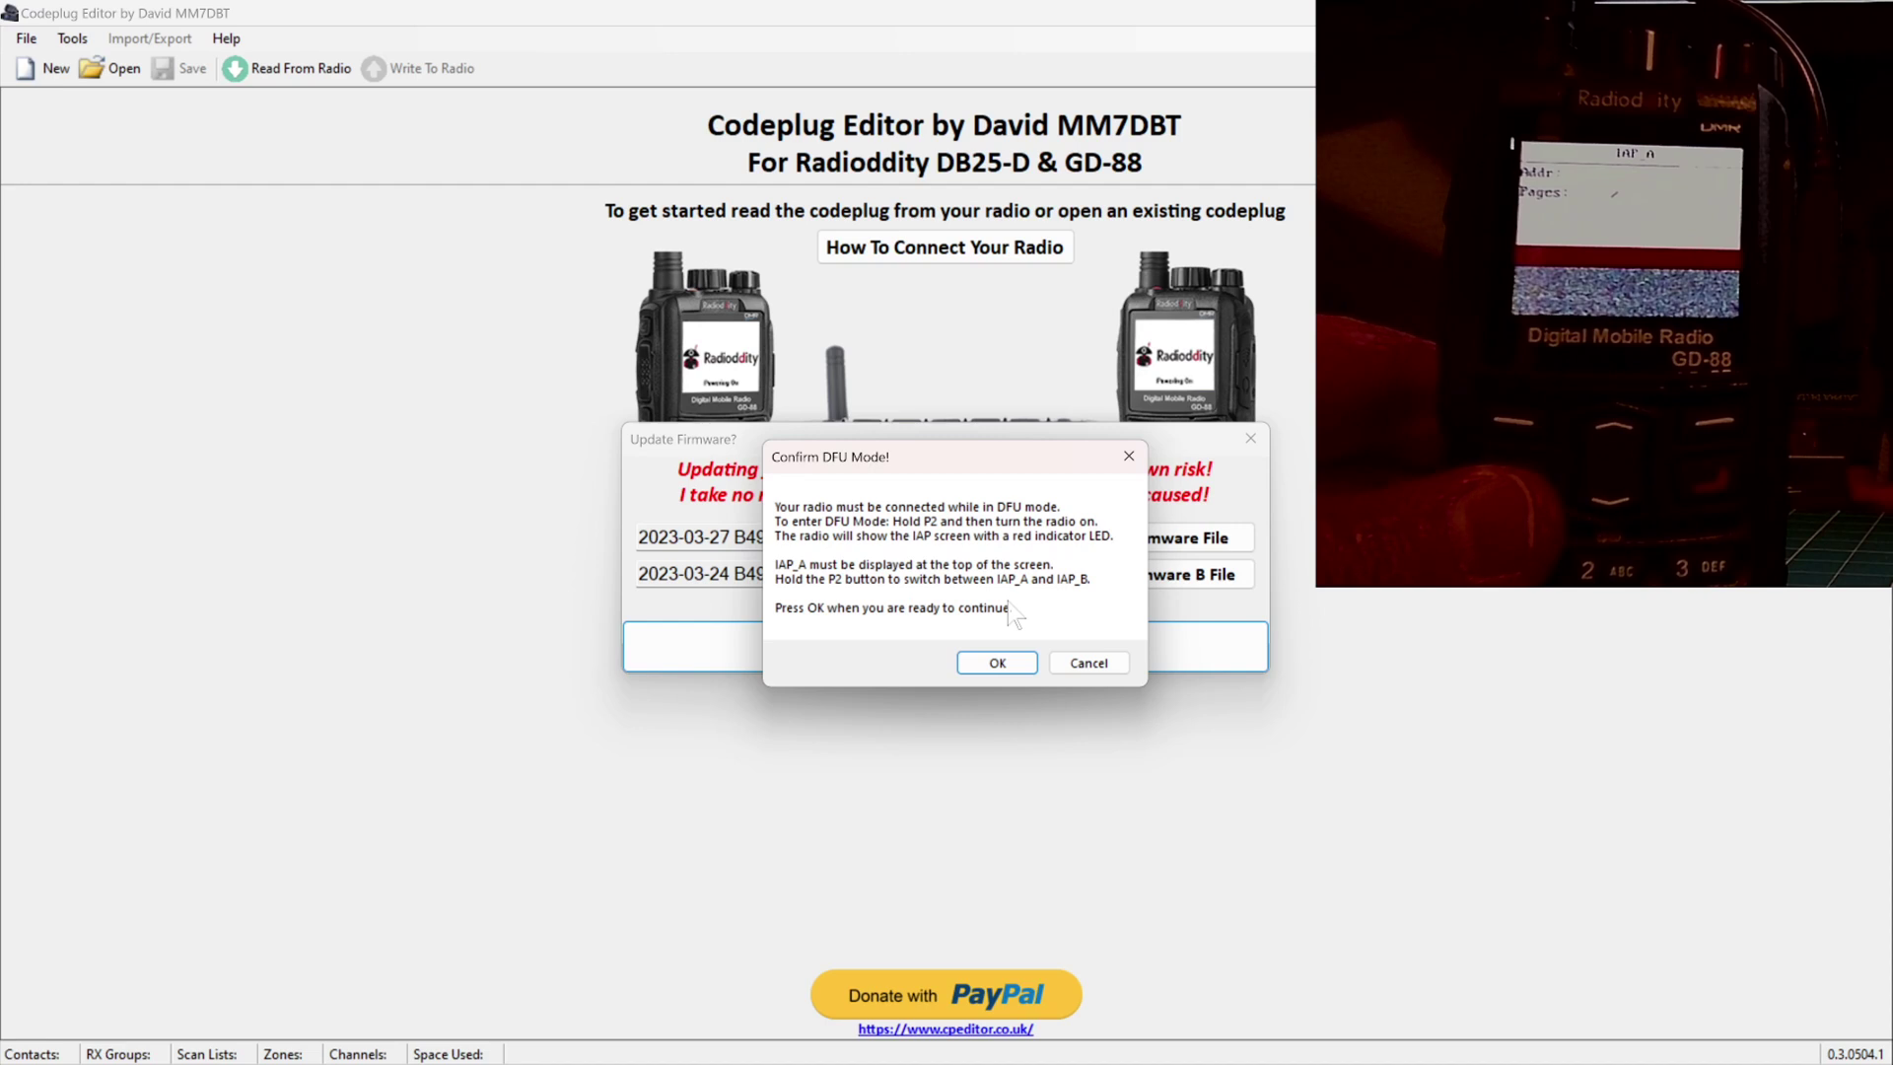
{"action": "left_click", "coordinate": [998, 664]}
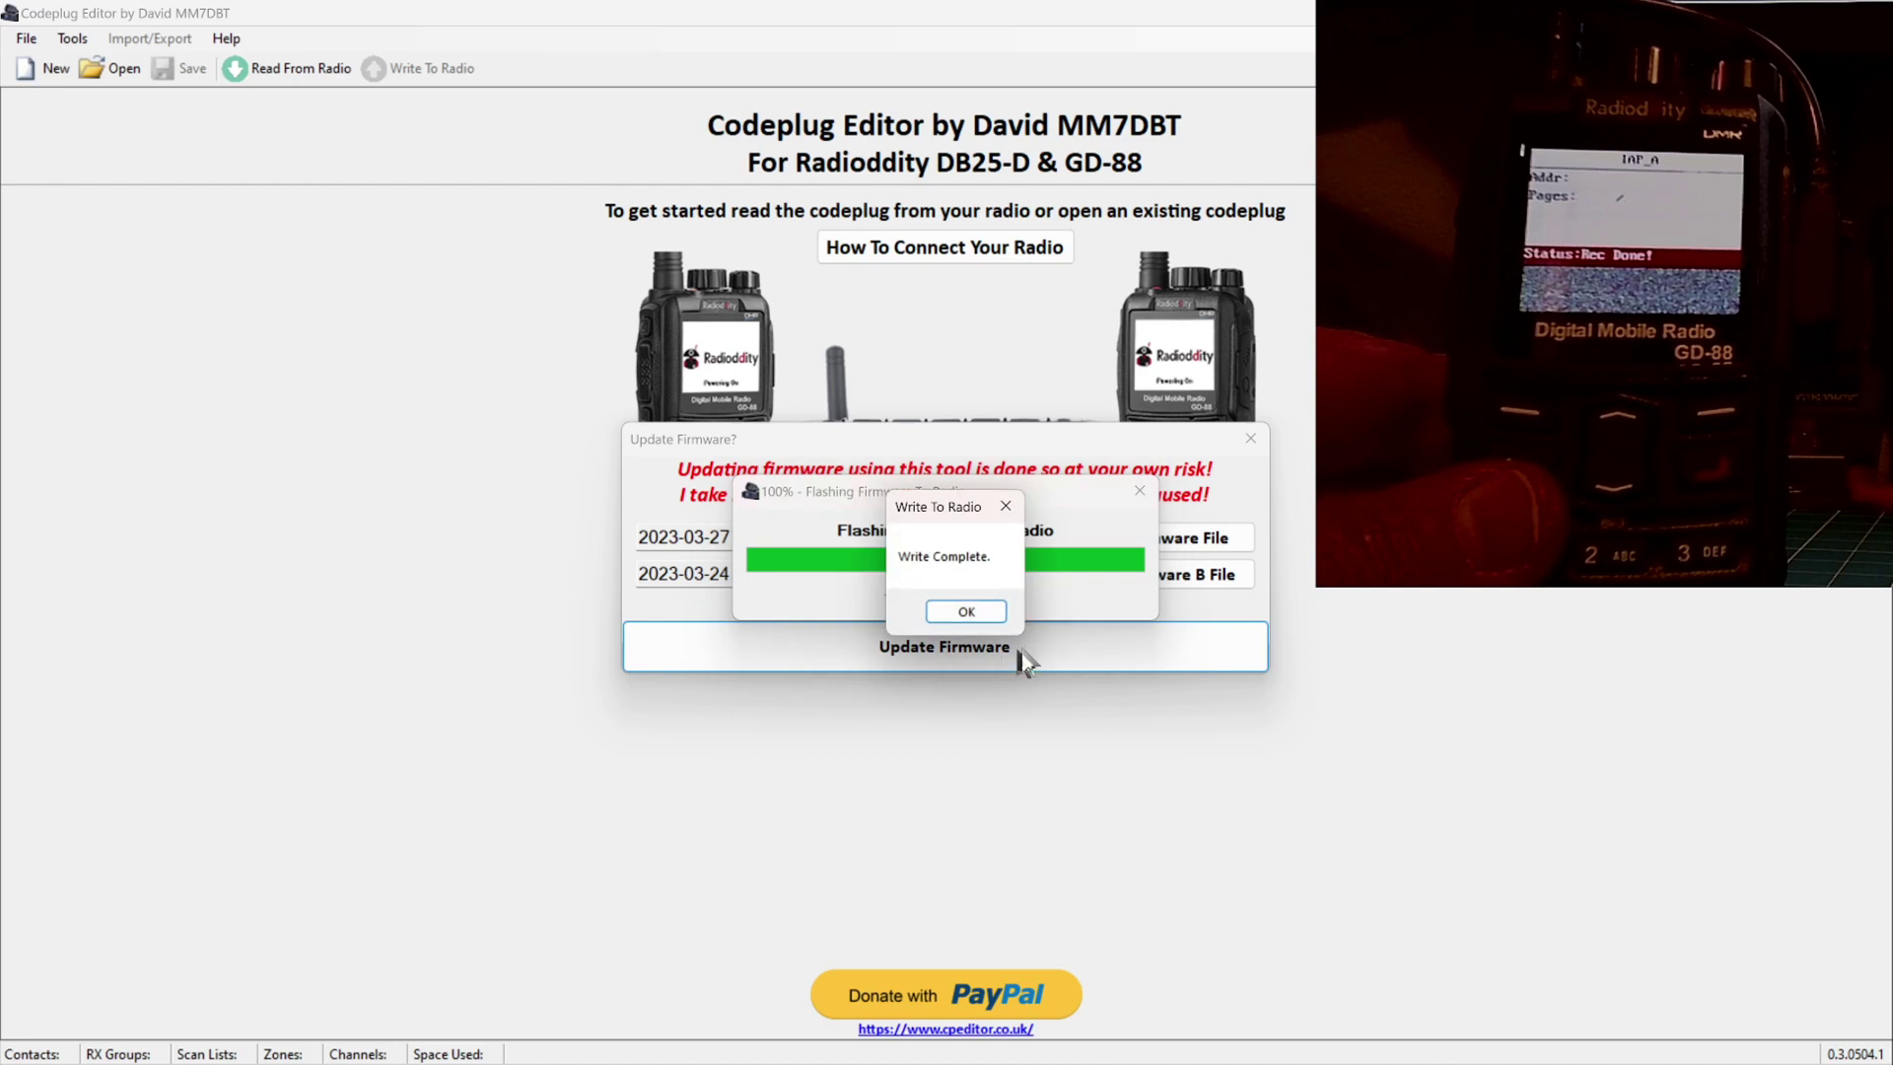
{"action": "left_click", "coordinate": [966, 612]}
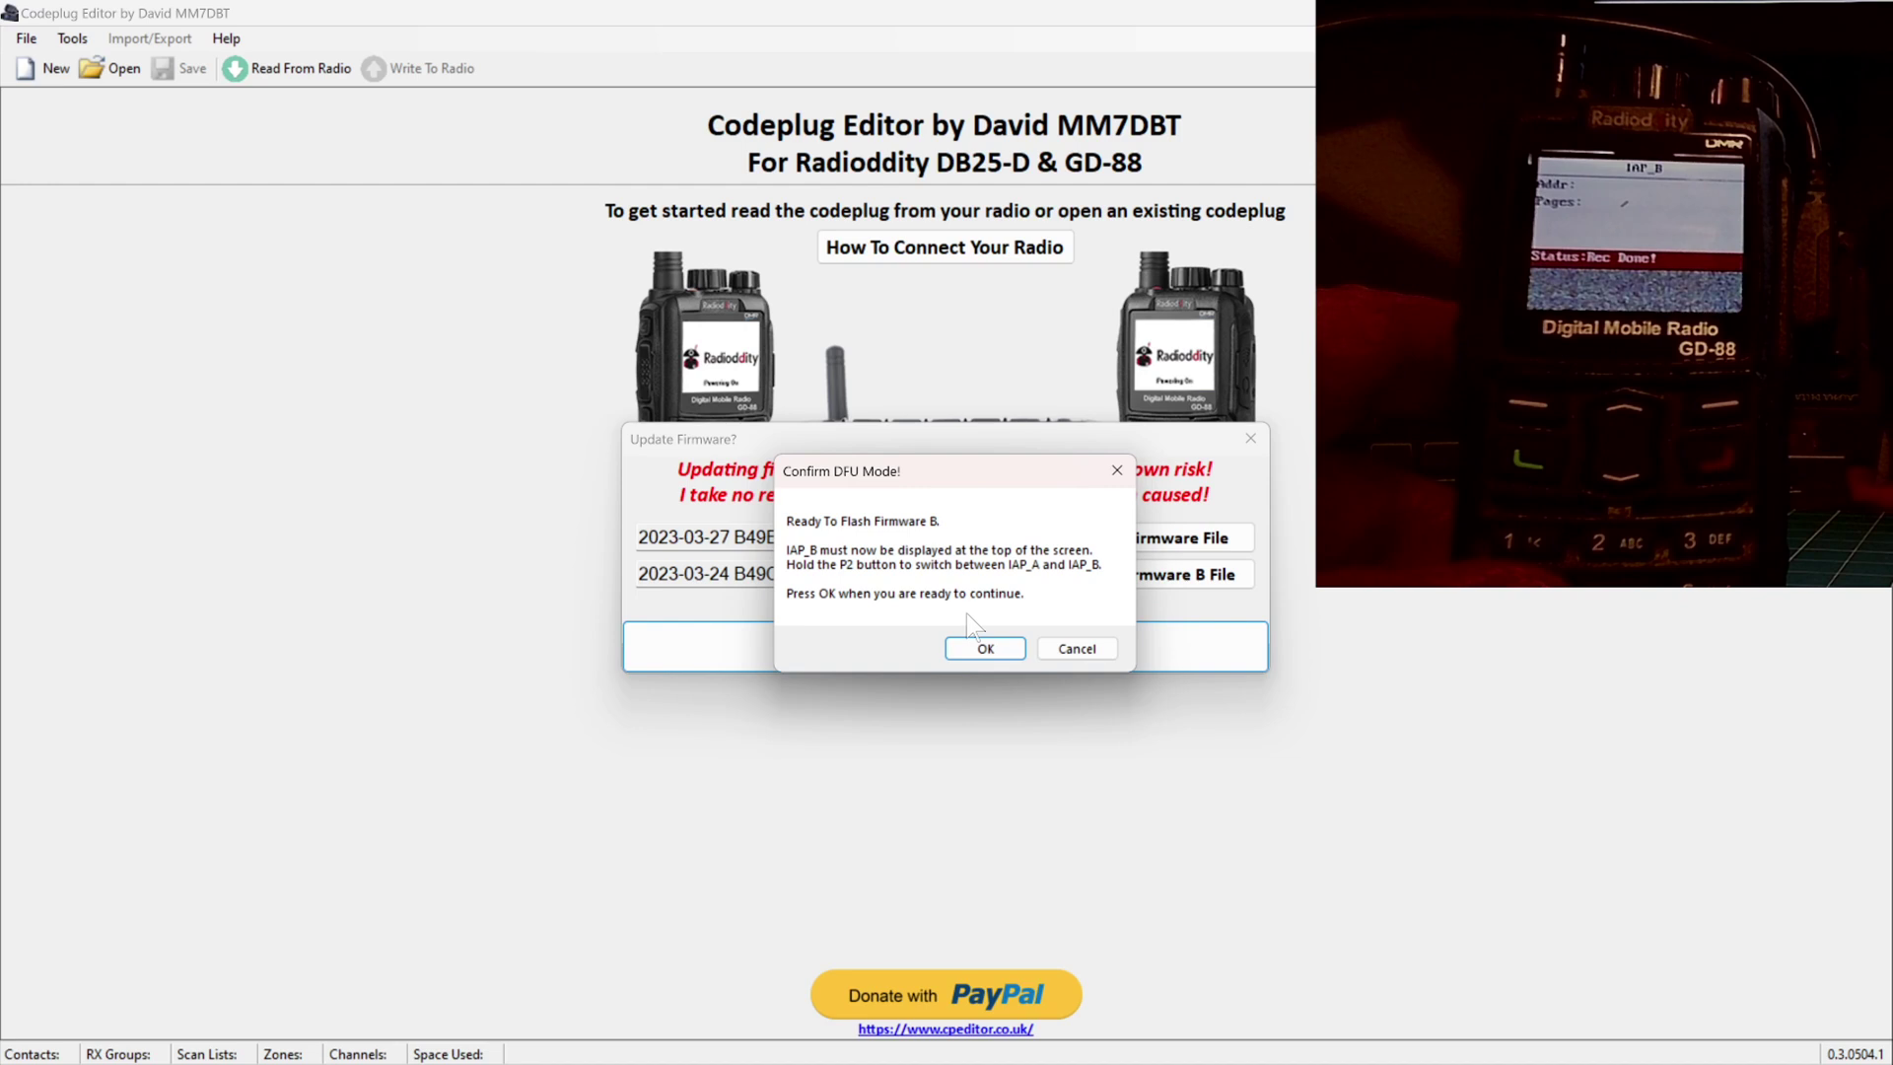
Confirm the radio is ready and flash firmware B until all 192 pages are written.
{"action": "left_click", "coordinate": [979, 647]}
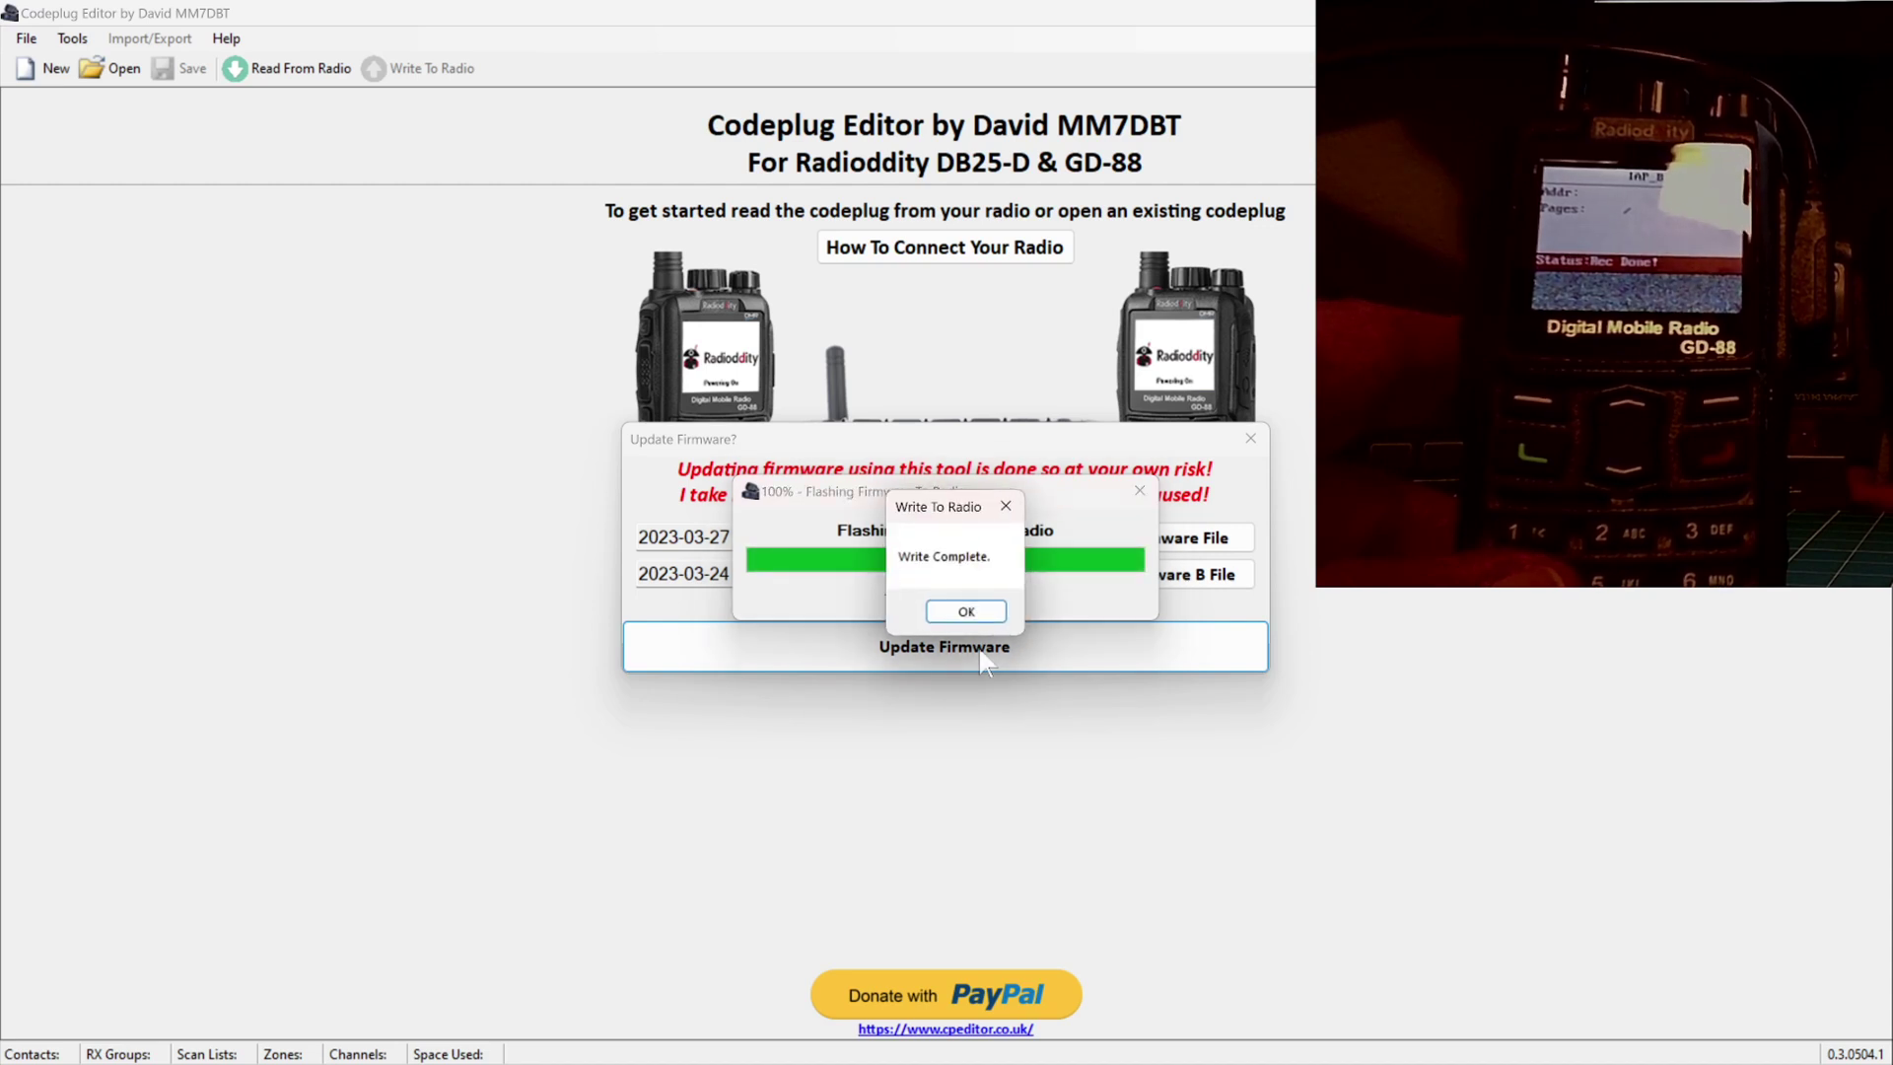
{"action": "left_click", "coordinate": [966, 612]}
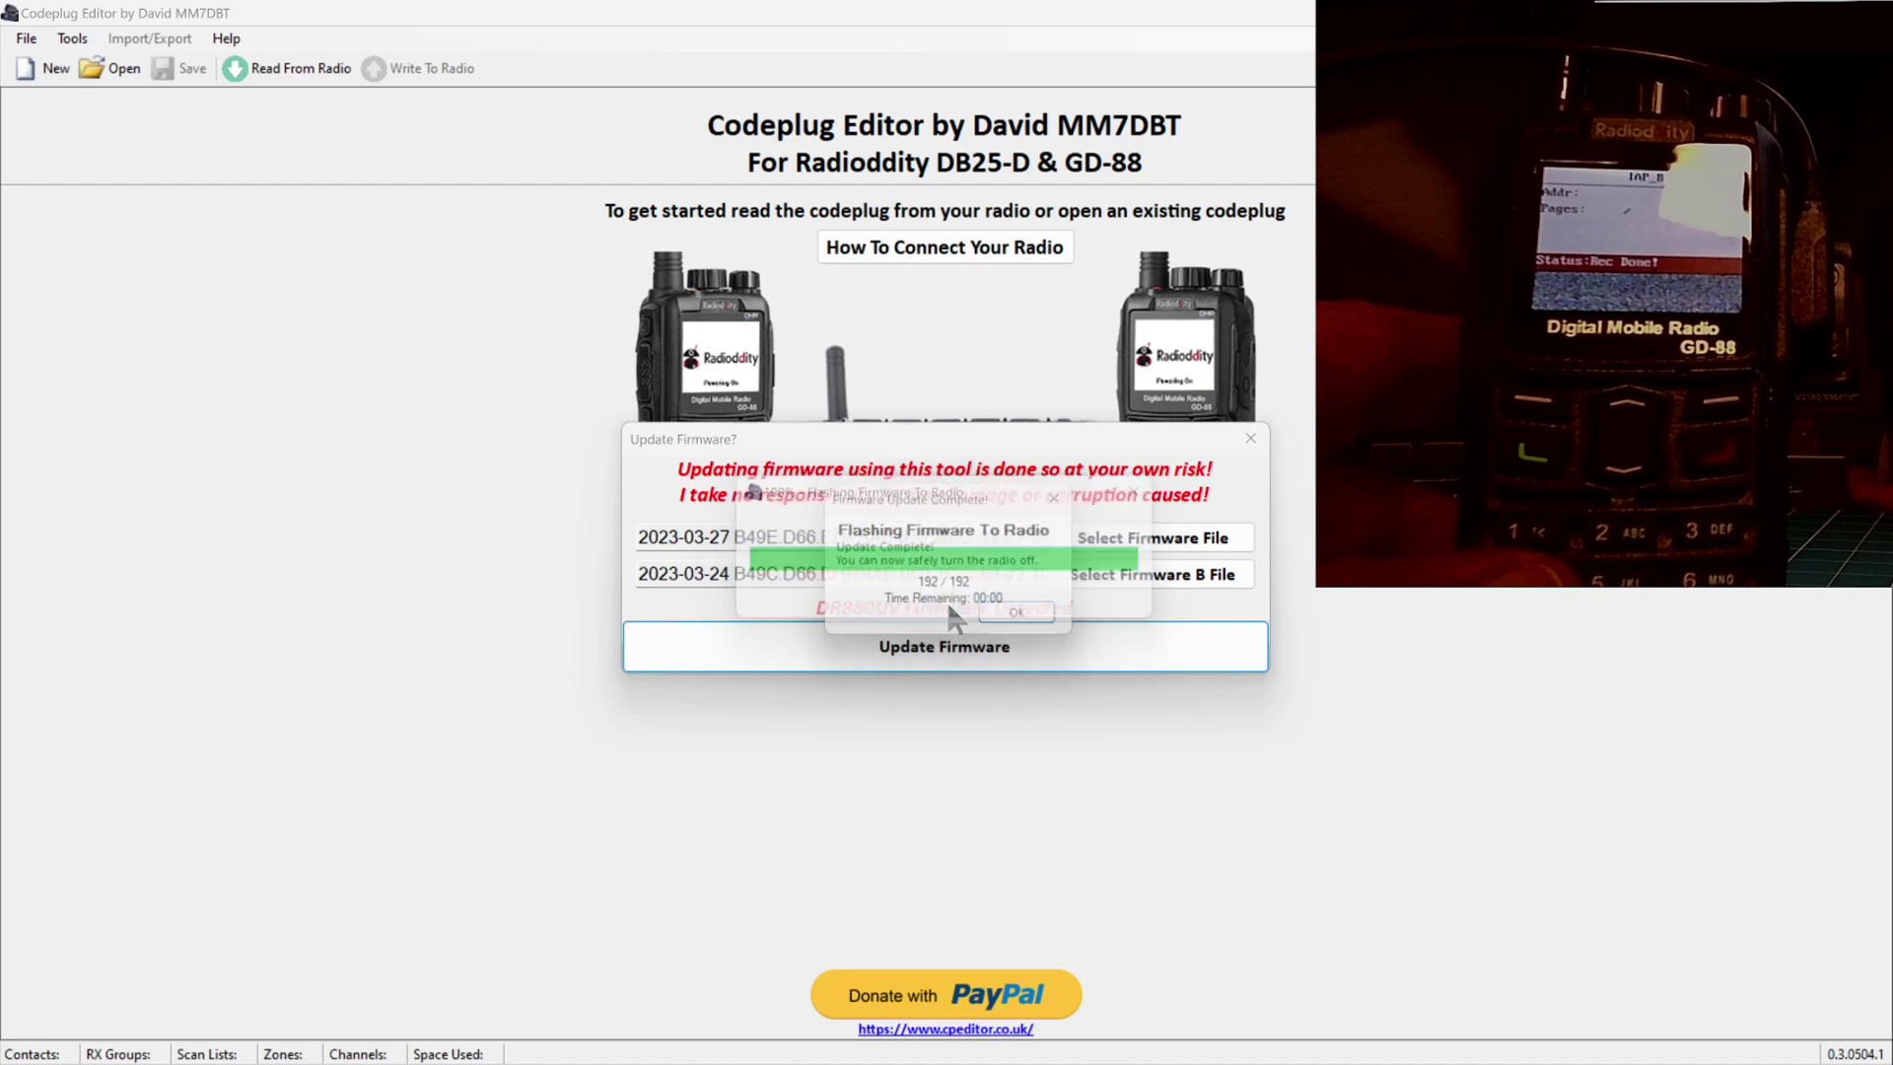
Dismiss the Firmware Update Complete message and start a Read From Radio.
{"action": "left_click", "coordinate": [1008, 620]}
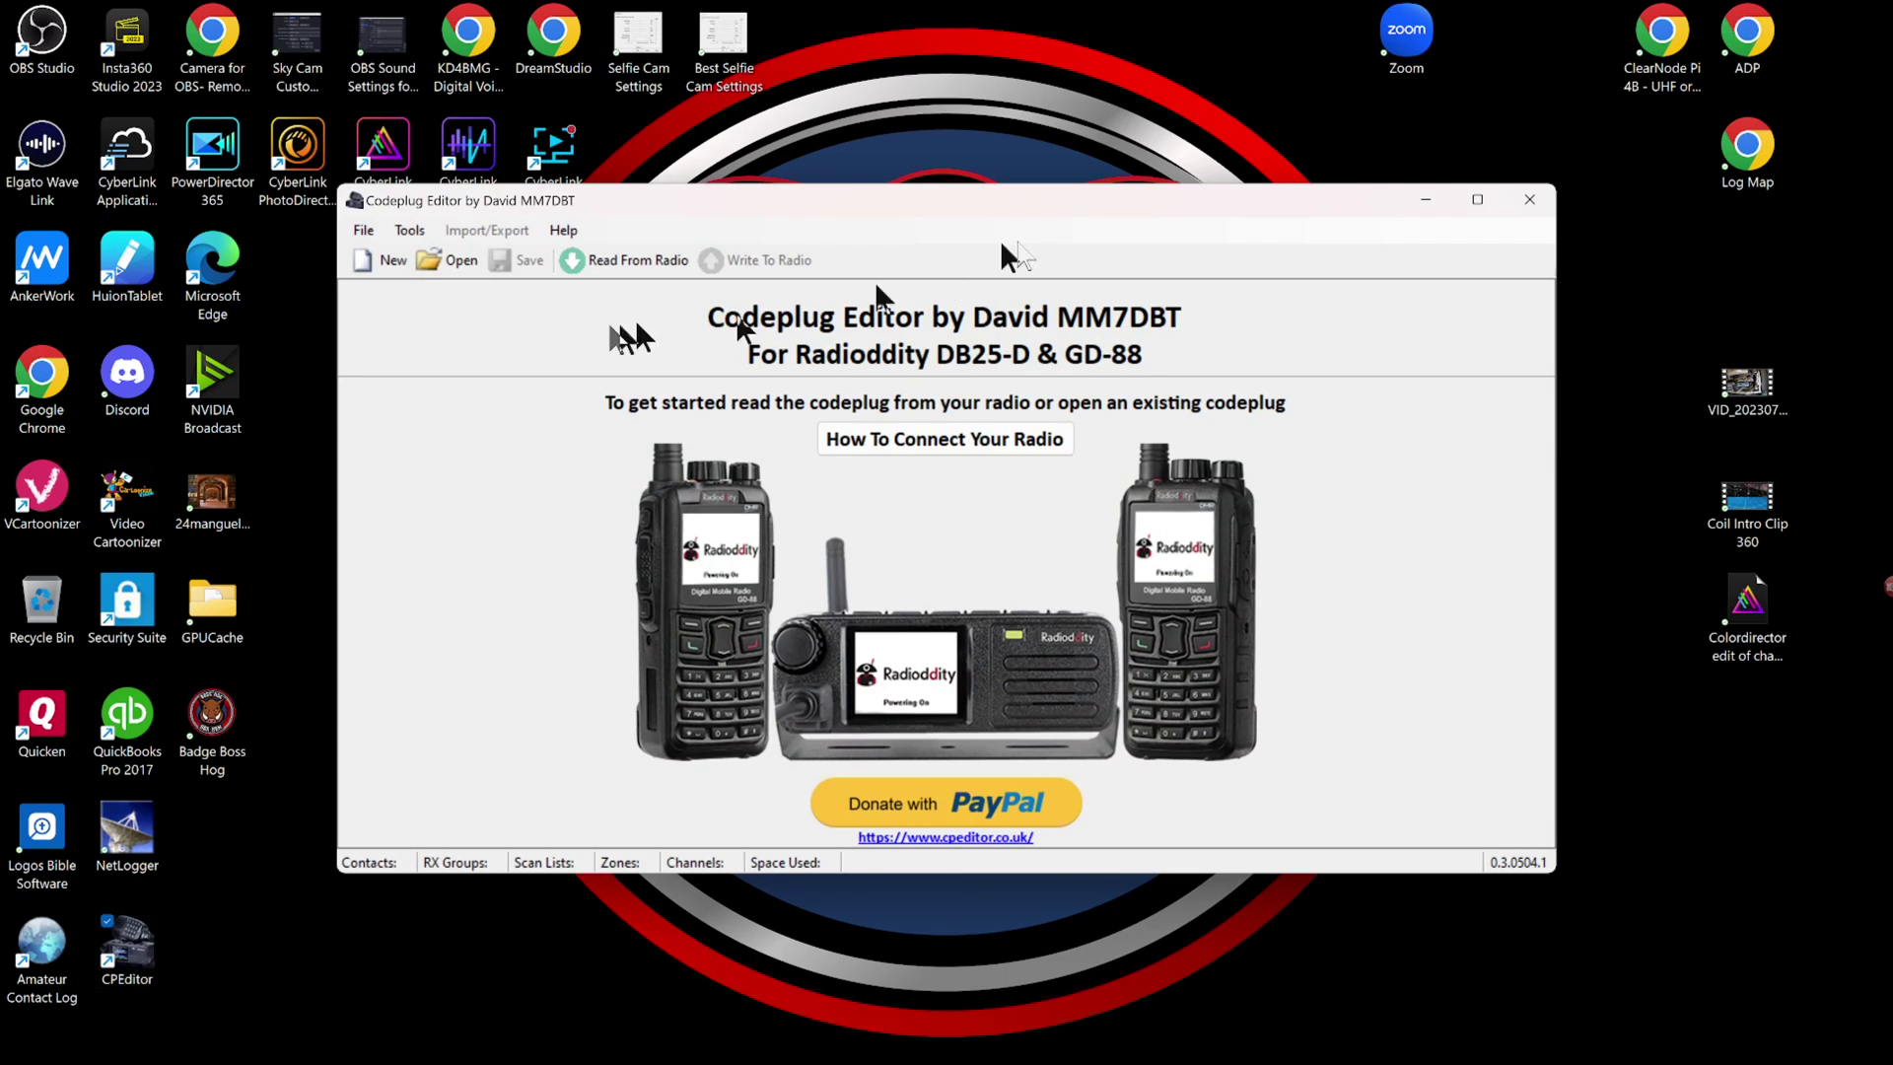
{"action": "left_click", "coordinate": [608, 262]}
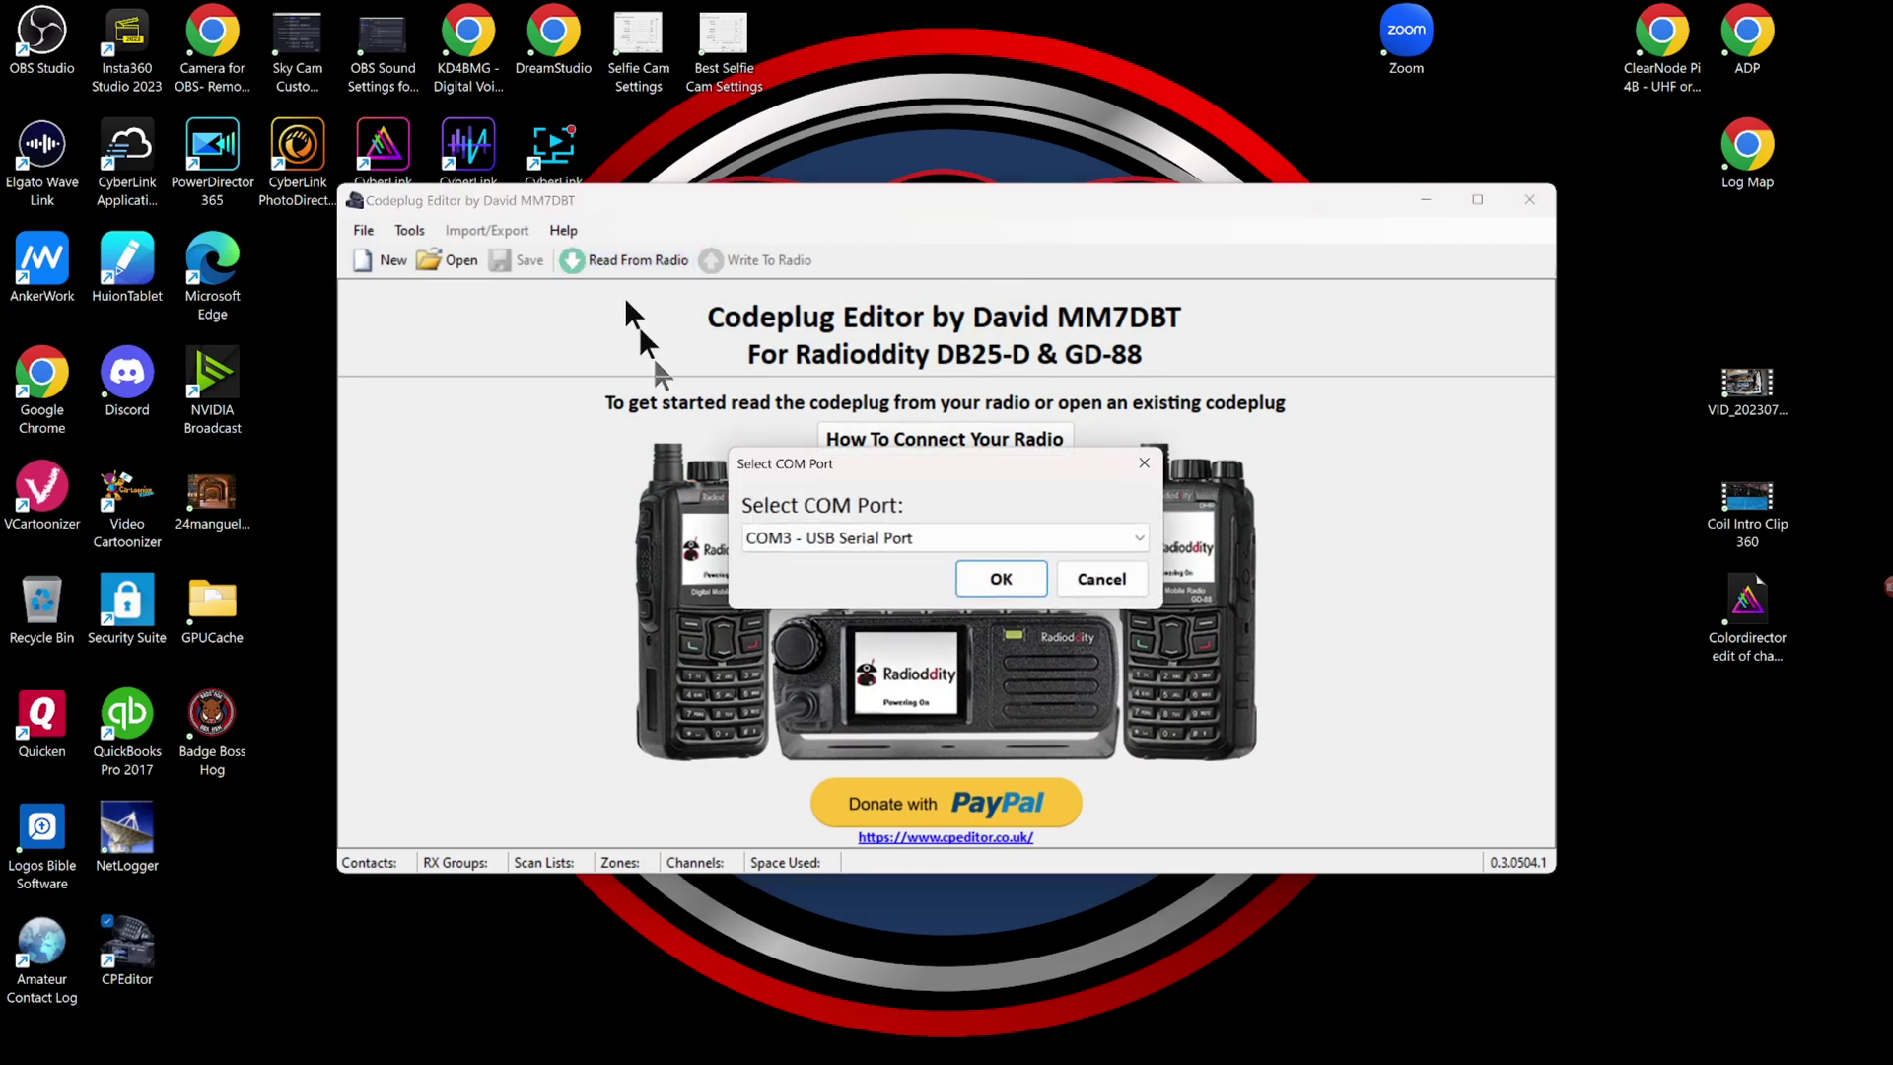
Read the codeplug over COM3, showing firmware B49E.D66.EOPSAB.013, and open Tools > Change Power On Logo.
{"action": "left_click", "coordinate": [1001, 582]}
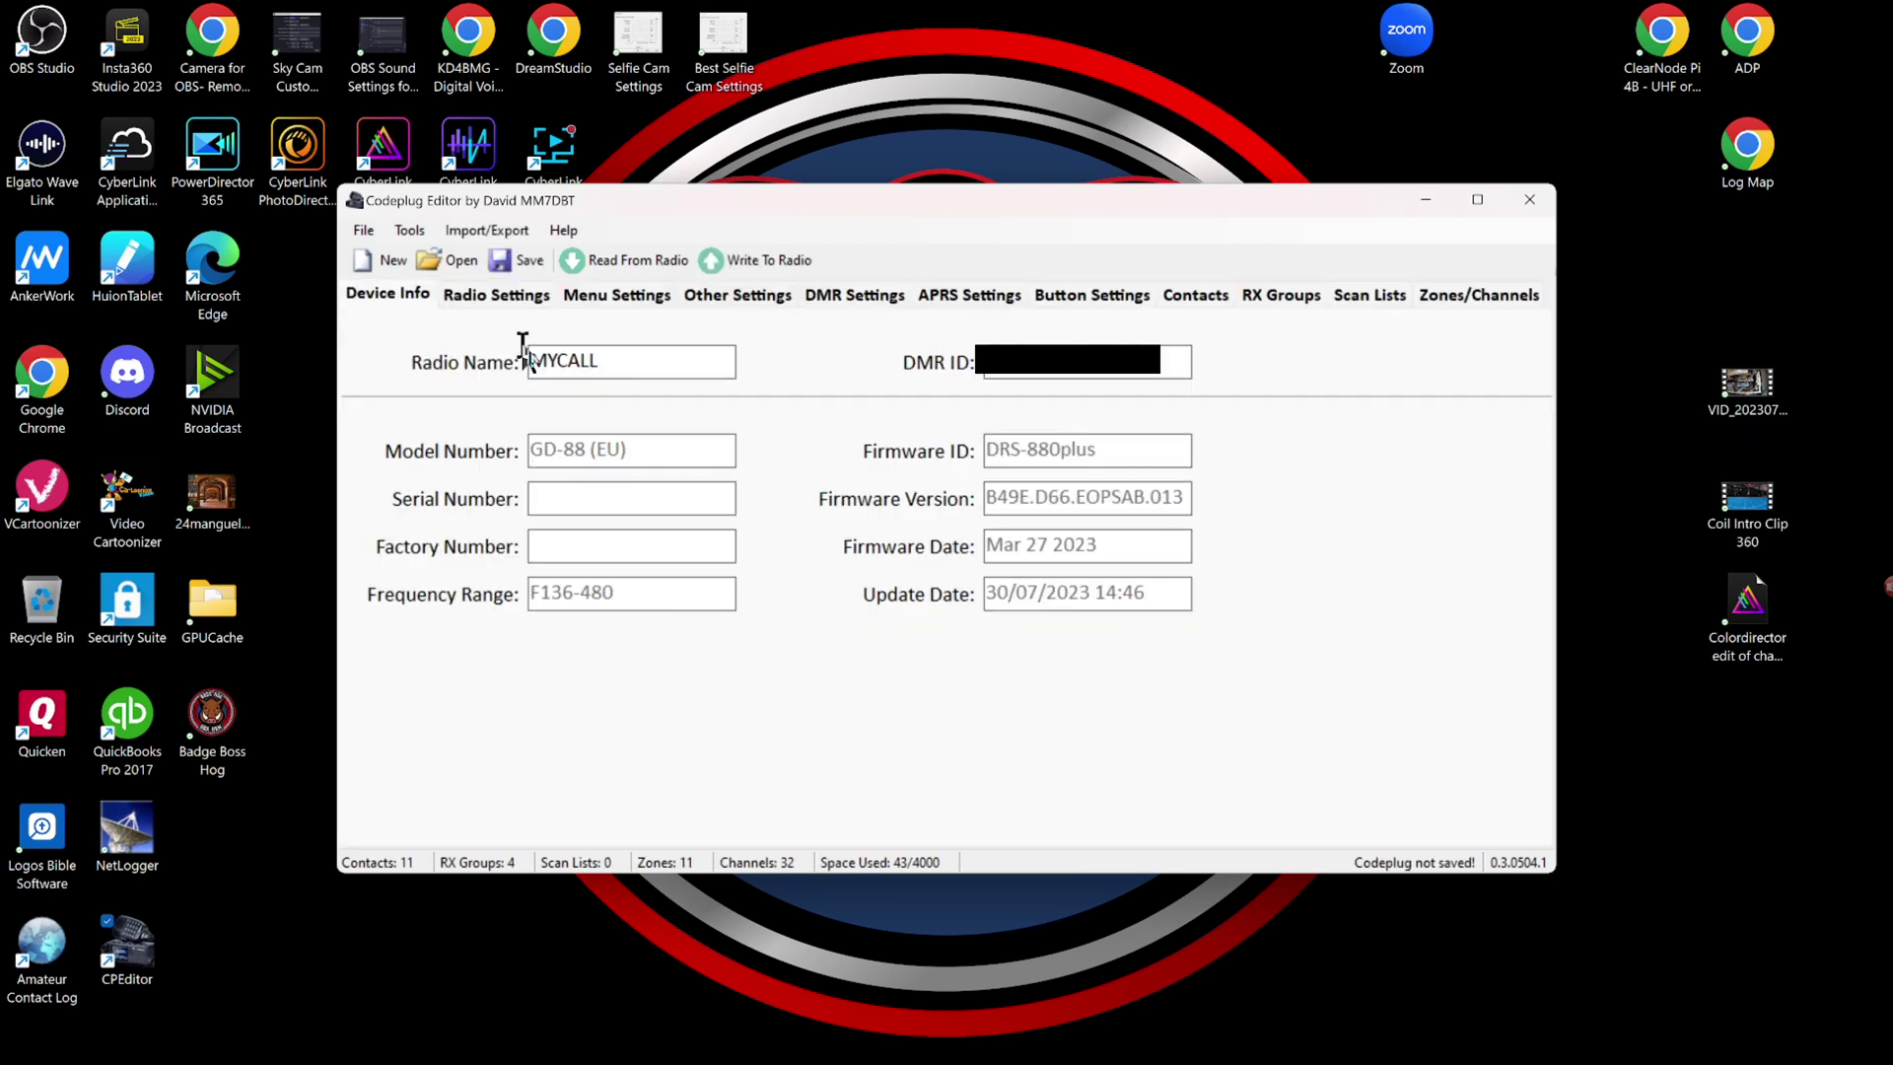
{"action": "left_click", "coordinate": [408, 233]}
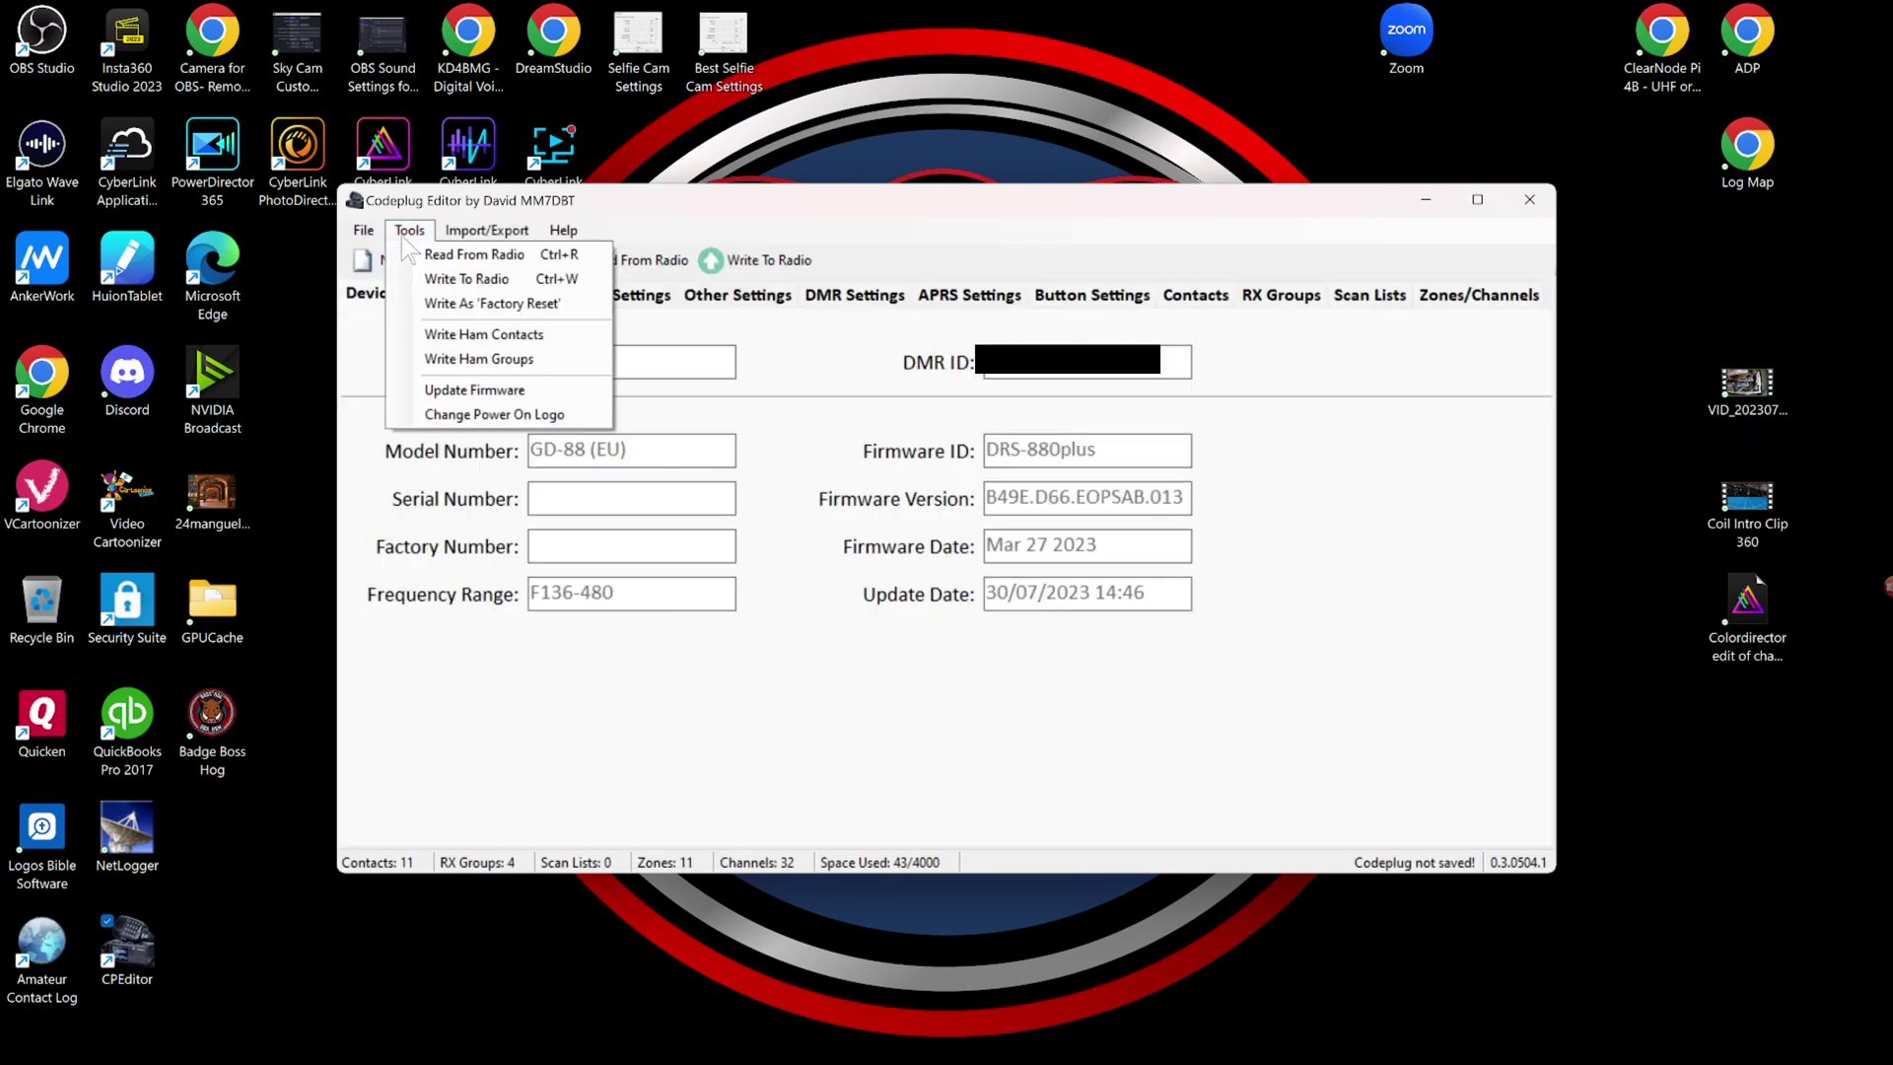
{"action": "left_click", "coordinate": [483, 415]}
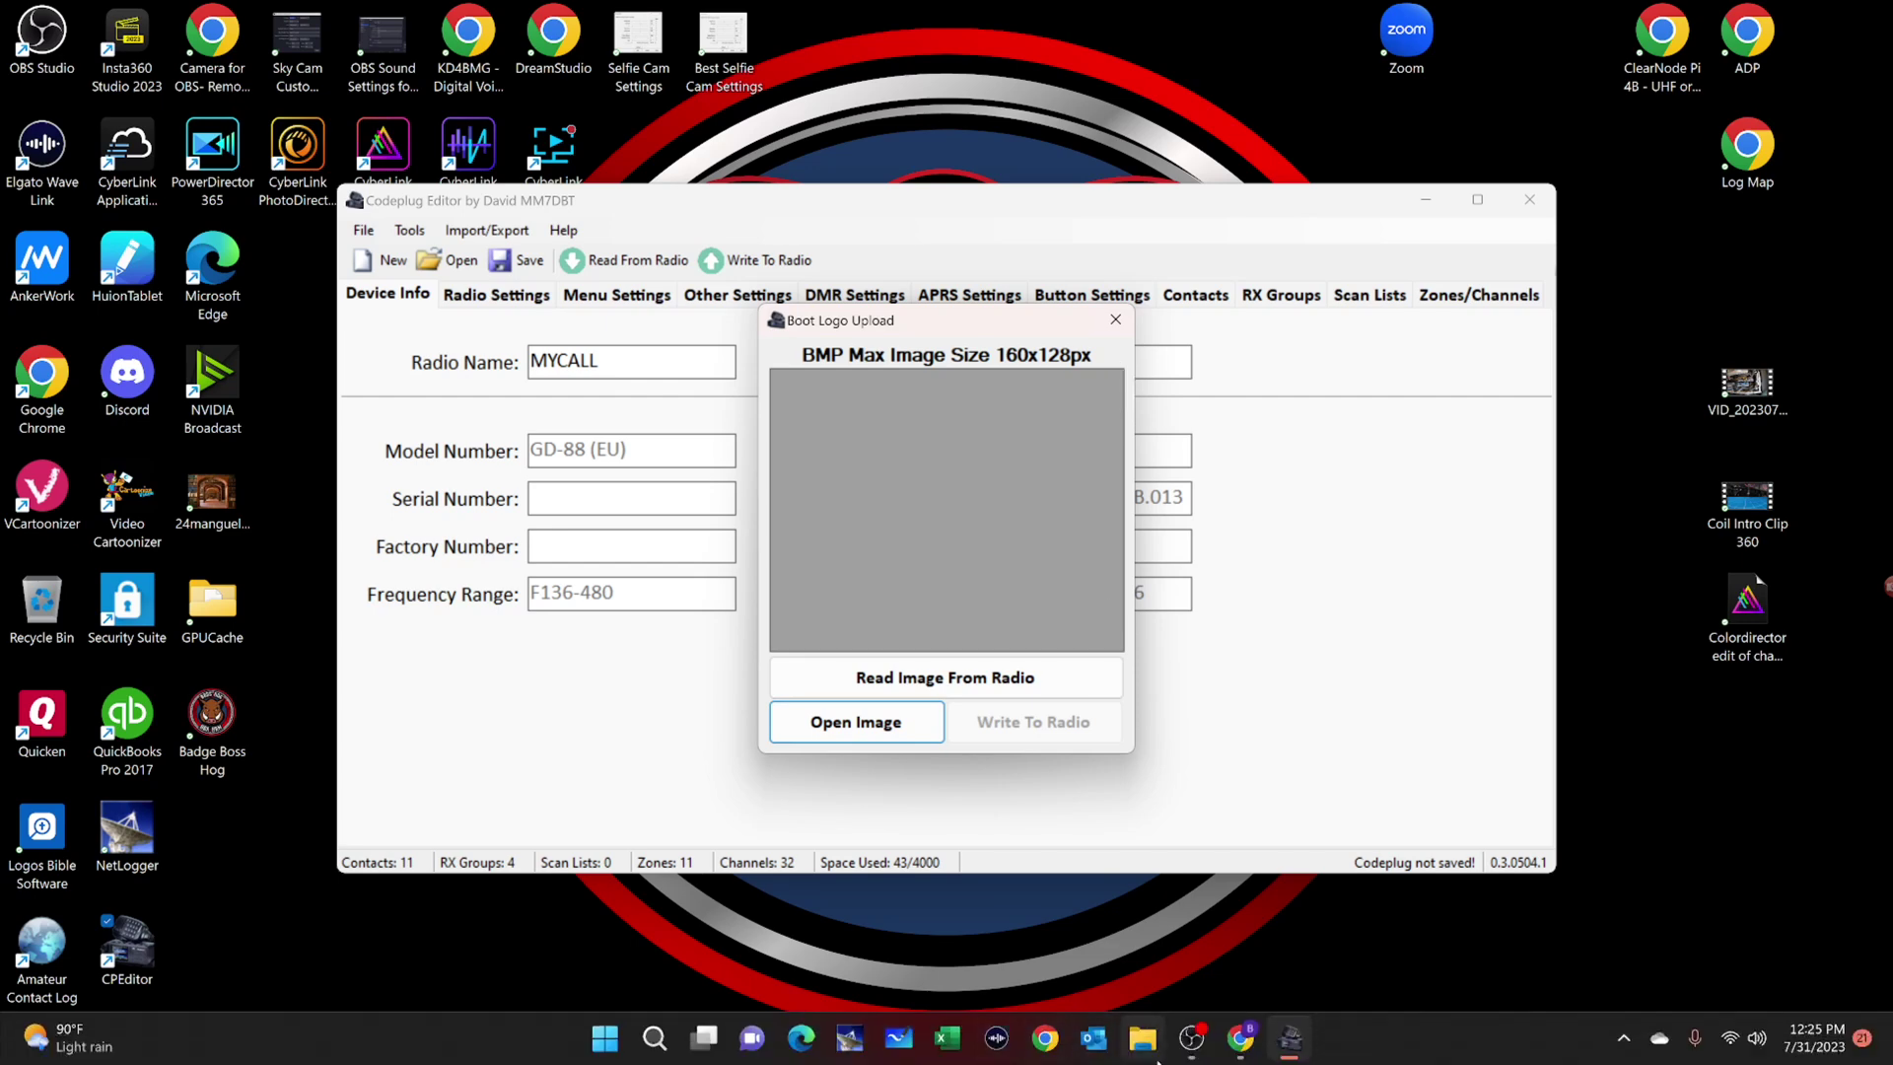
Launch Snagit 11 from a 'sna' Start search and open the Editor's File > Open window.
{"action": "left_click", "coordinate": [607, 1045]}
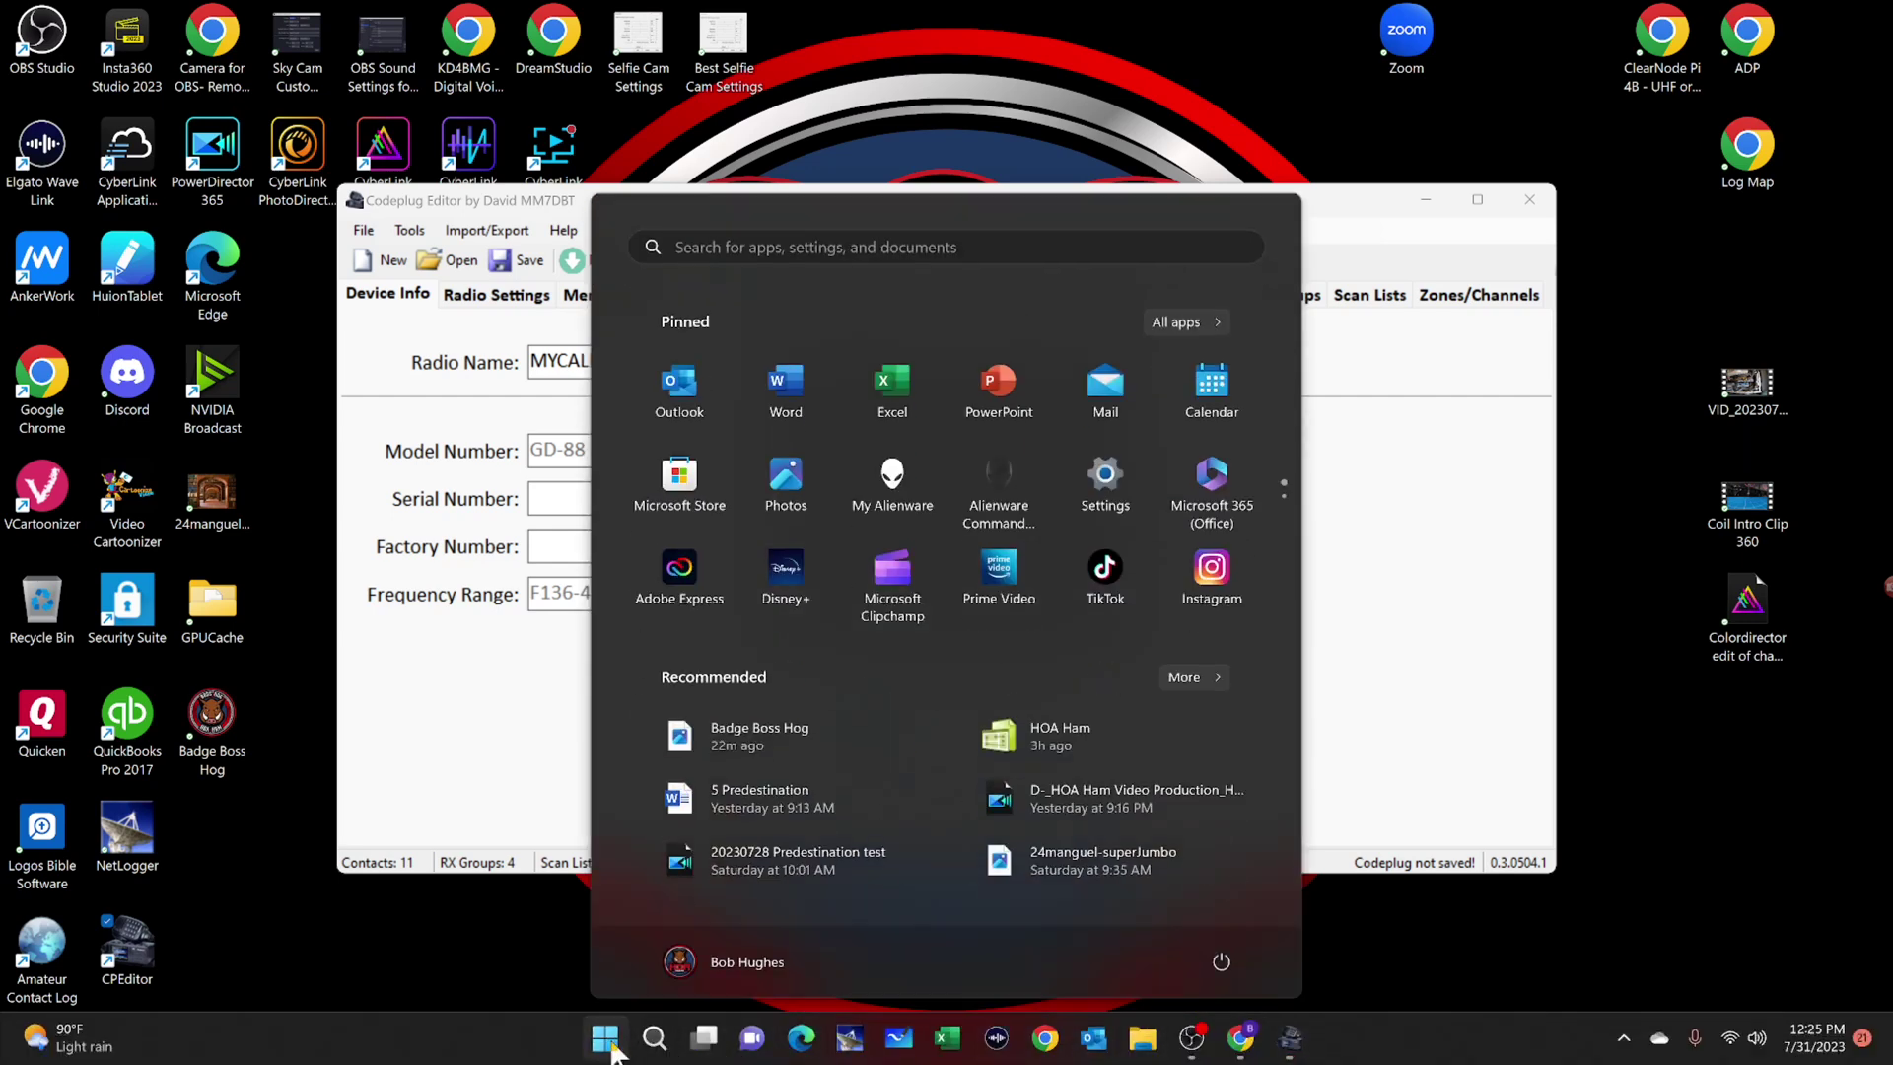
{"action": "type", "text": "sna"}
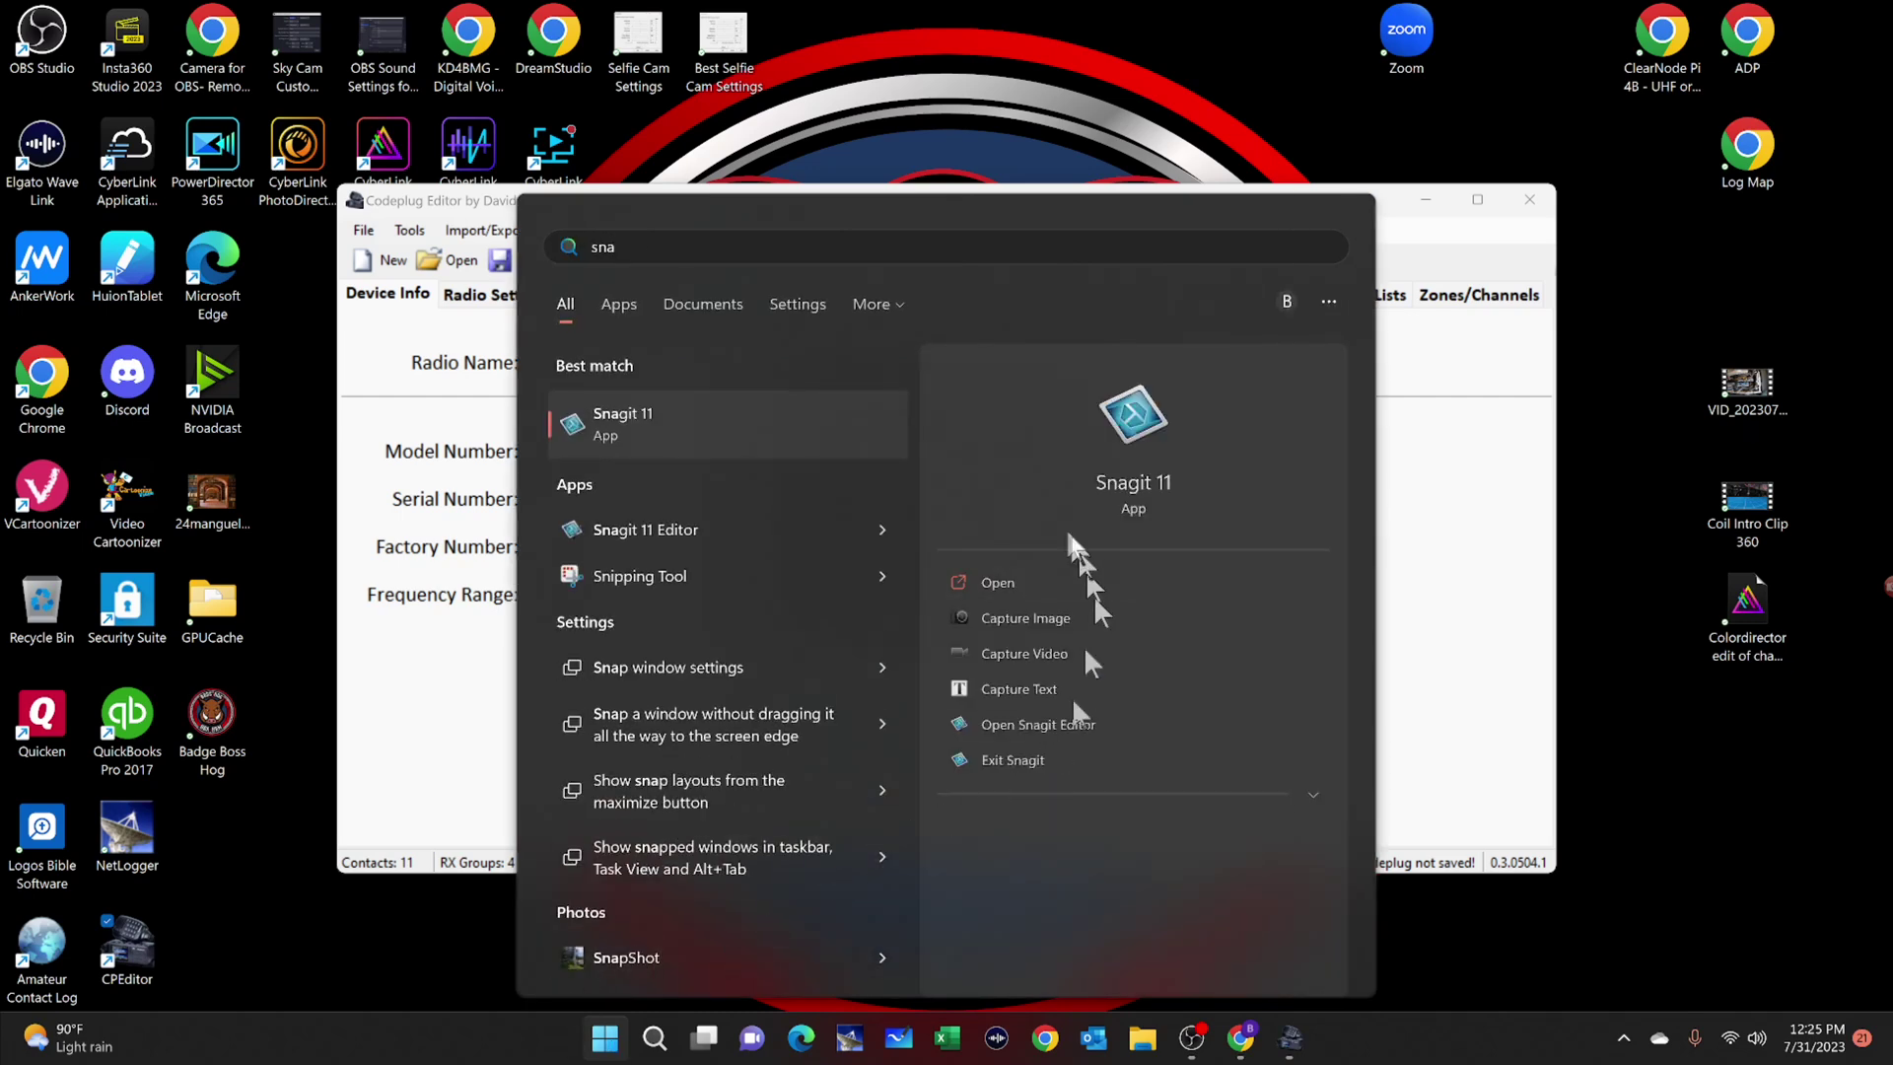
{"action": "left_click", "coordinate": [1133, 412]}
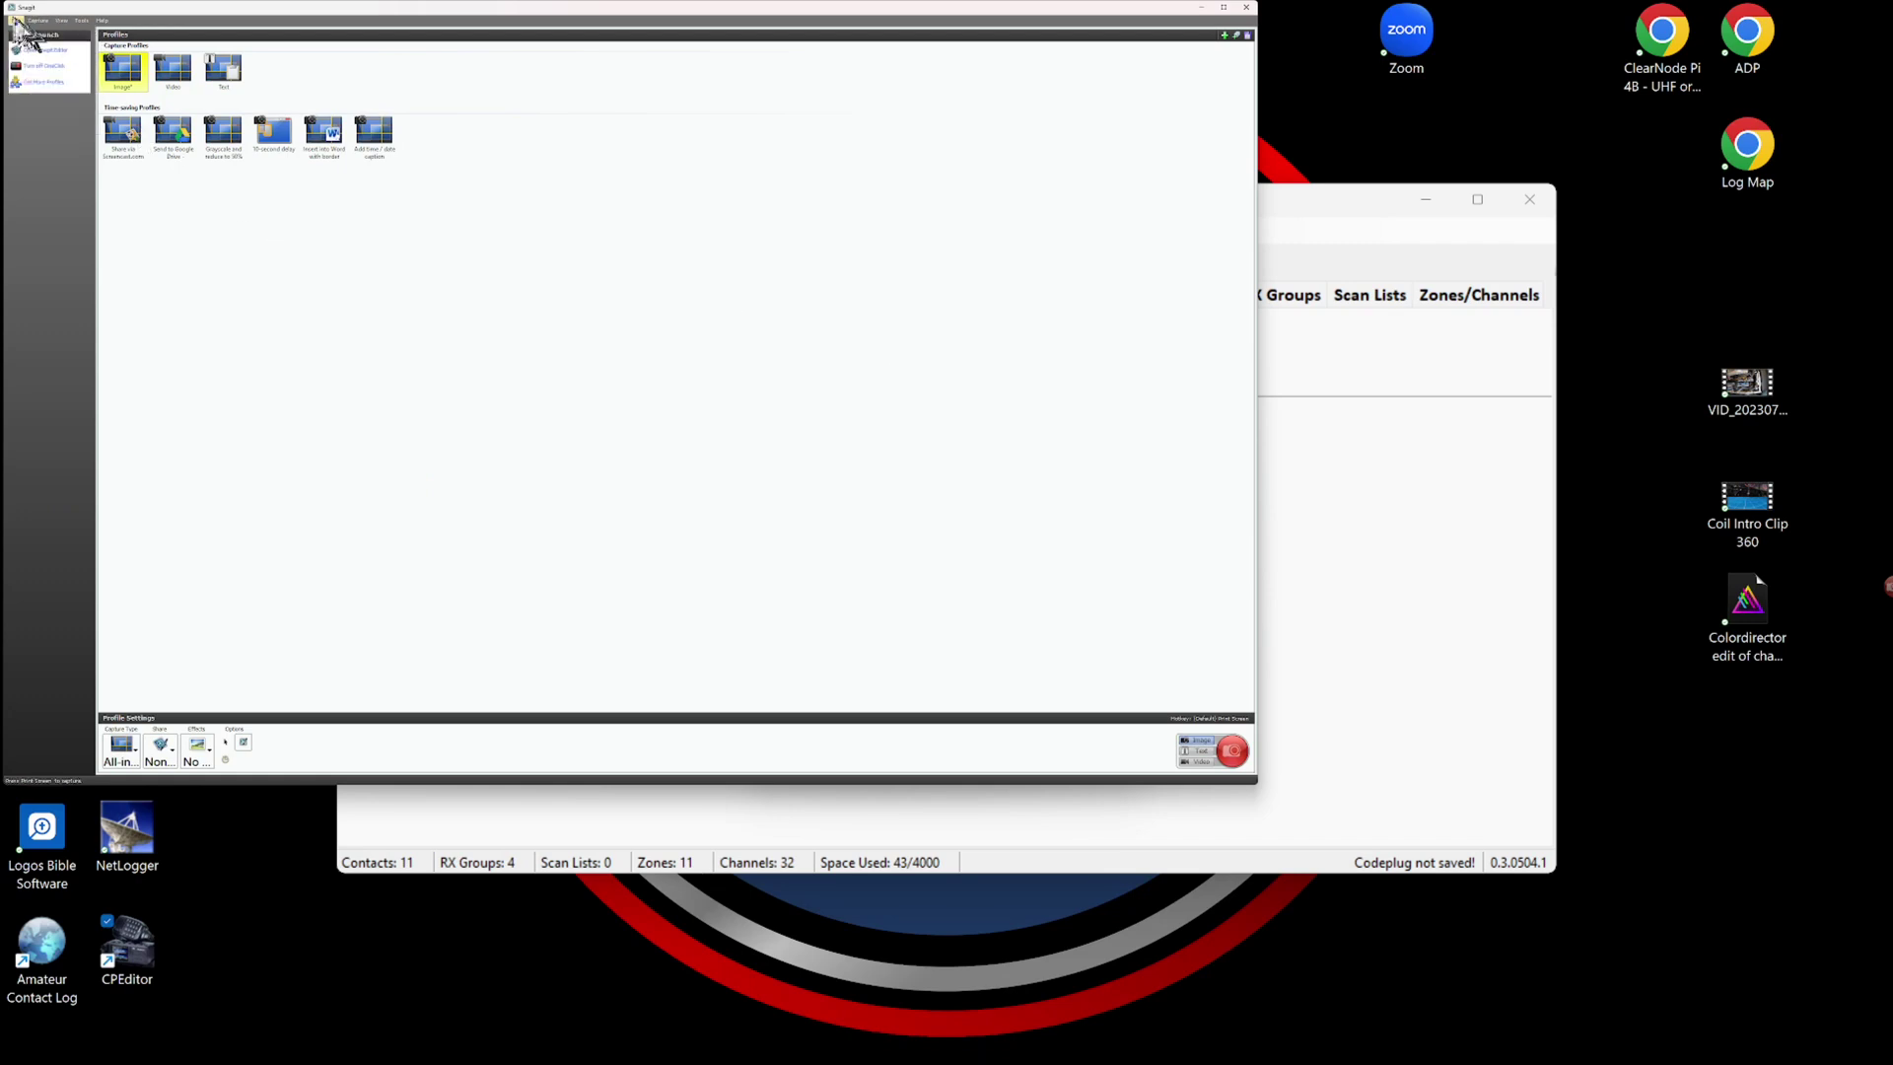
{"action": "left_click", "coordinate": [16, 22]}
{"action": "left_click", "coordinate": [21, 39]}
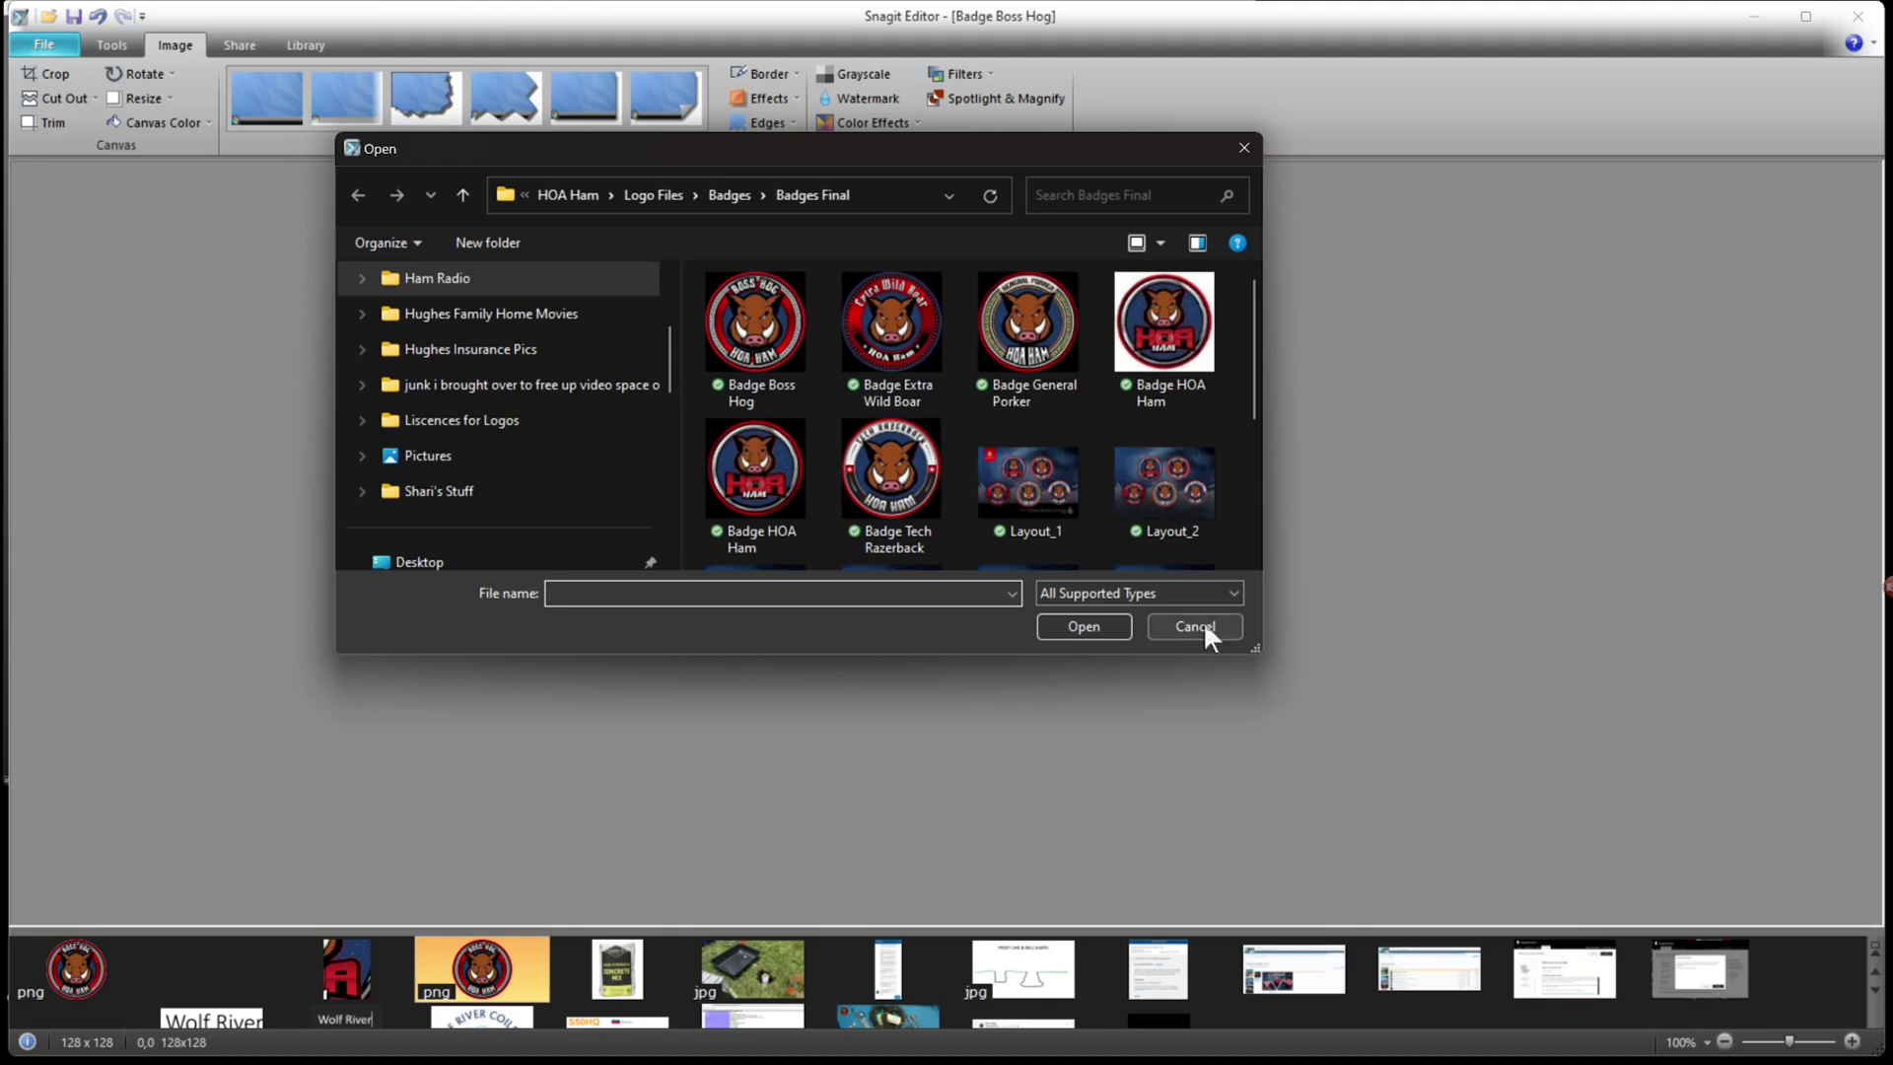
Open the Badge Boss Hog image and bring up Image > Resize Image.
{"action": "left_click", "coordinate": [801, 384]}
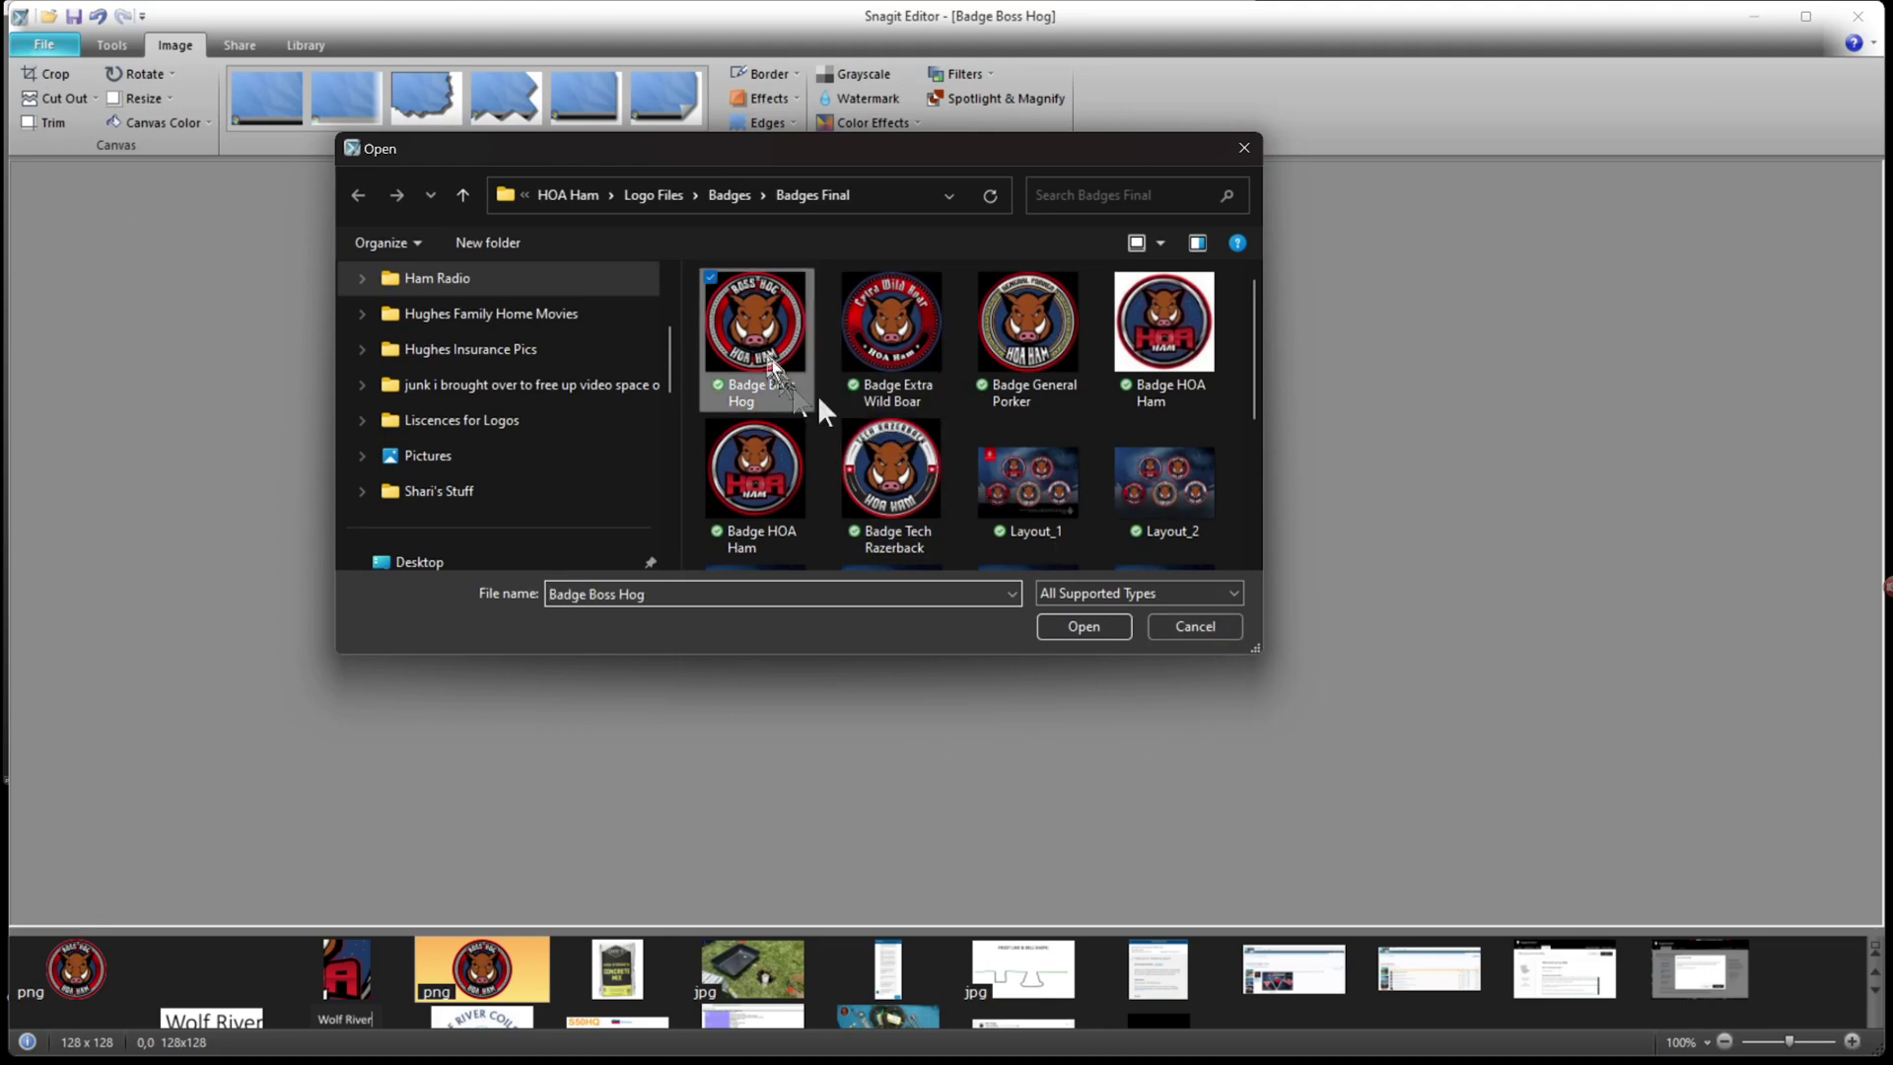
{"action": "left_click", "coordinate": [1120, 631]}
{"action": "left_click", "coordinate": [109, 45]}
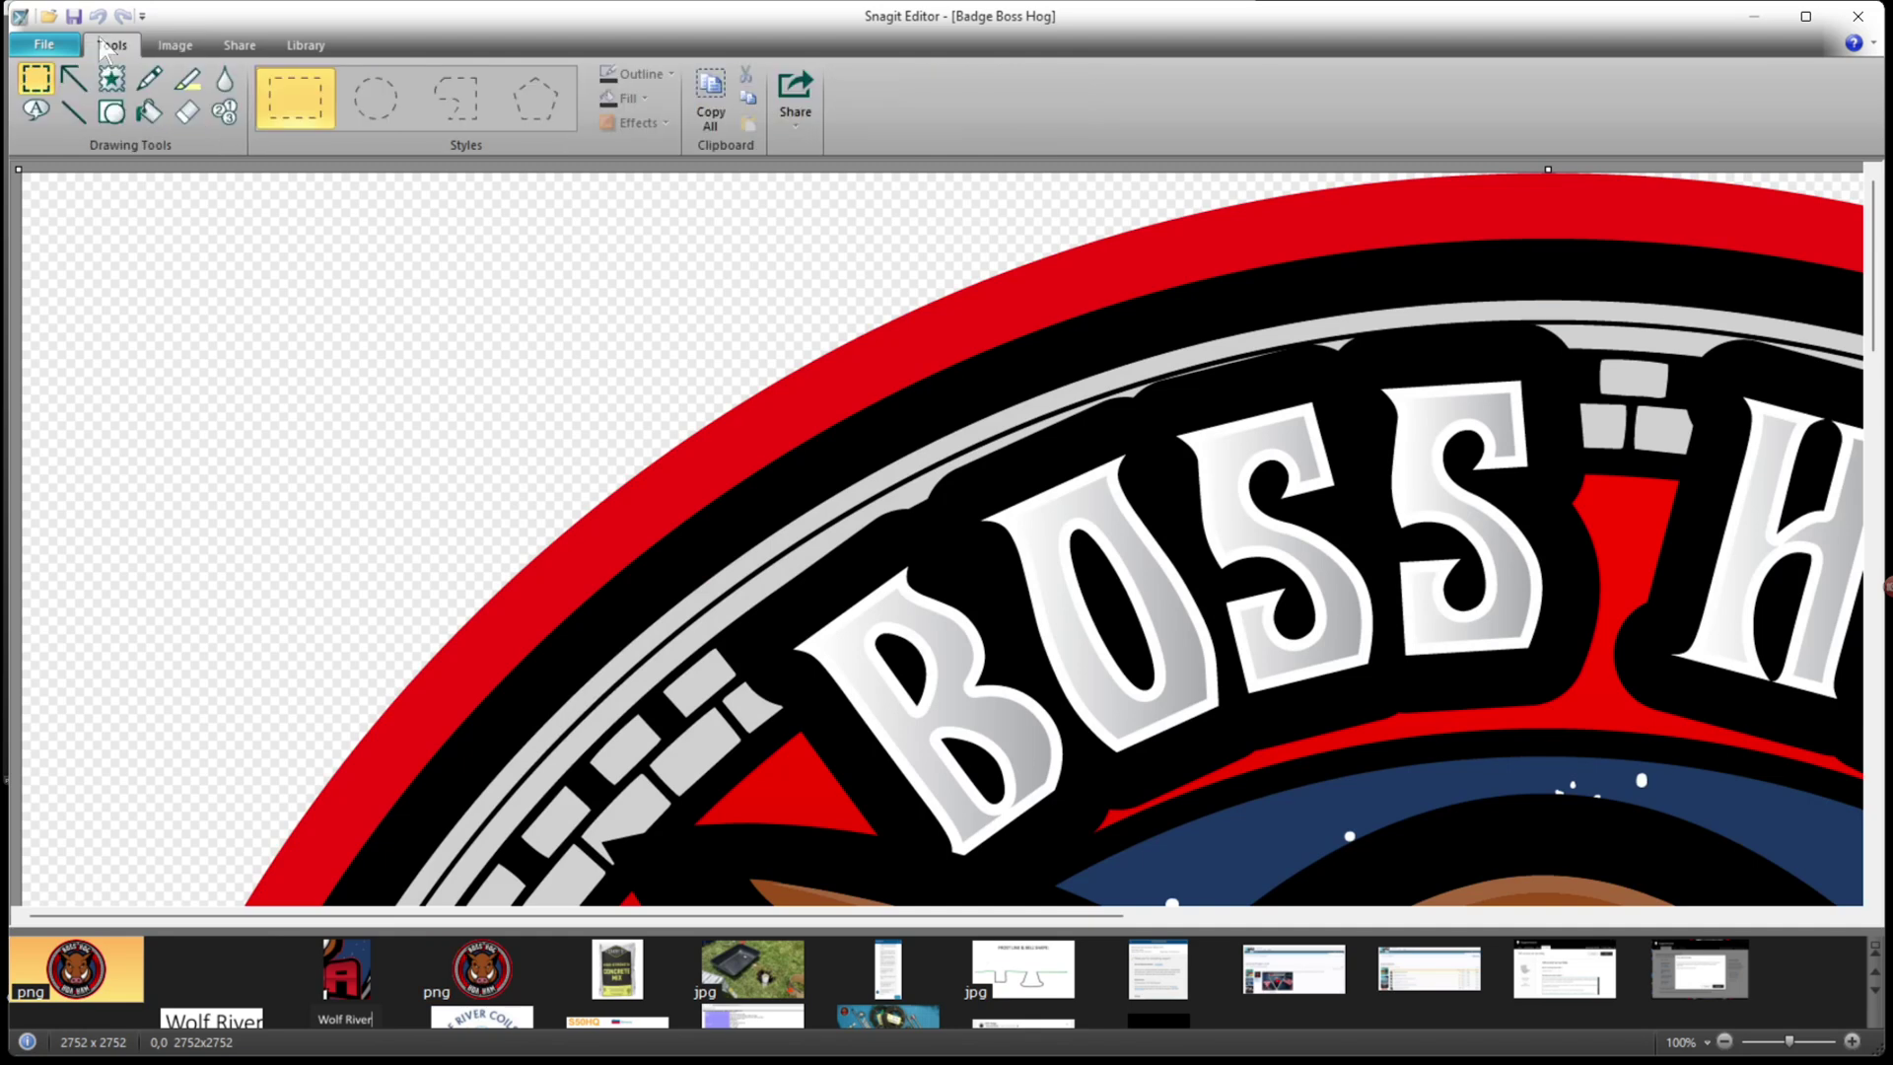
{"action": "left_click", "coordinate": [169, 45]}
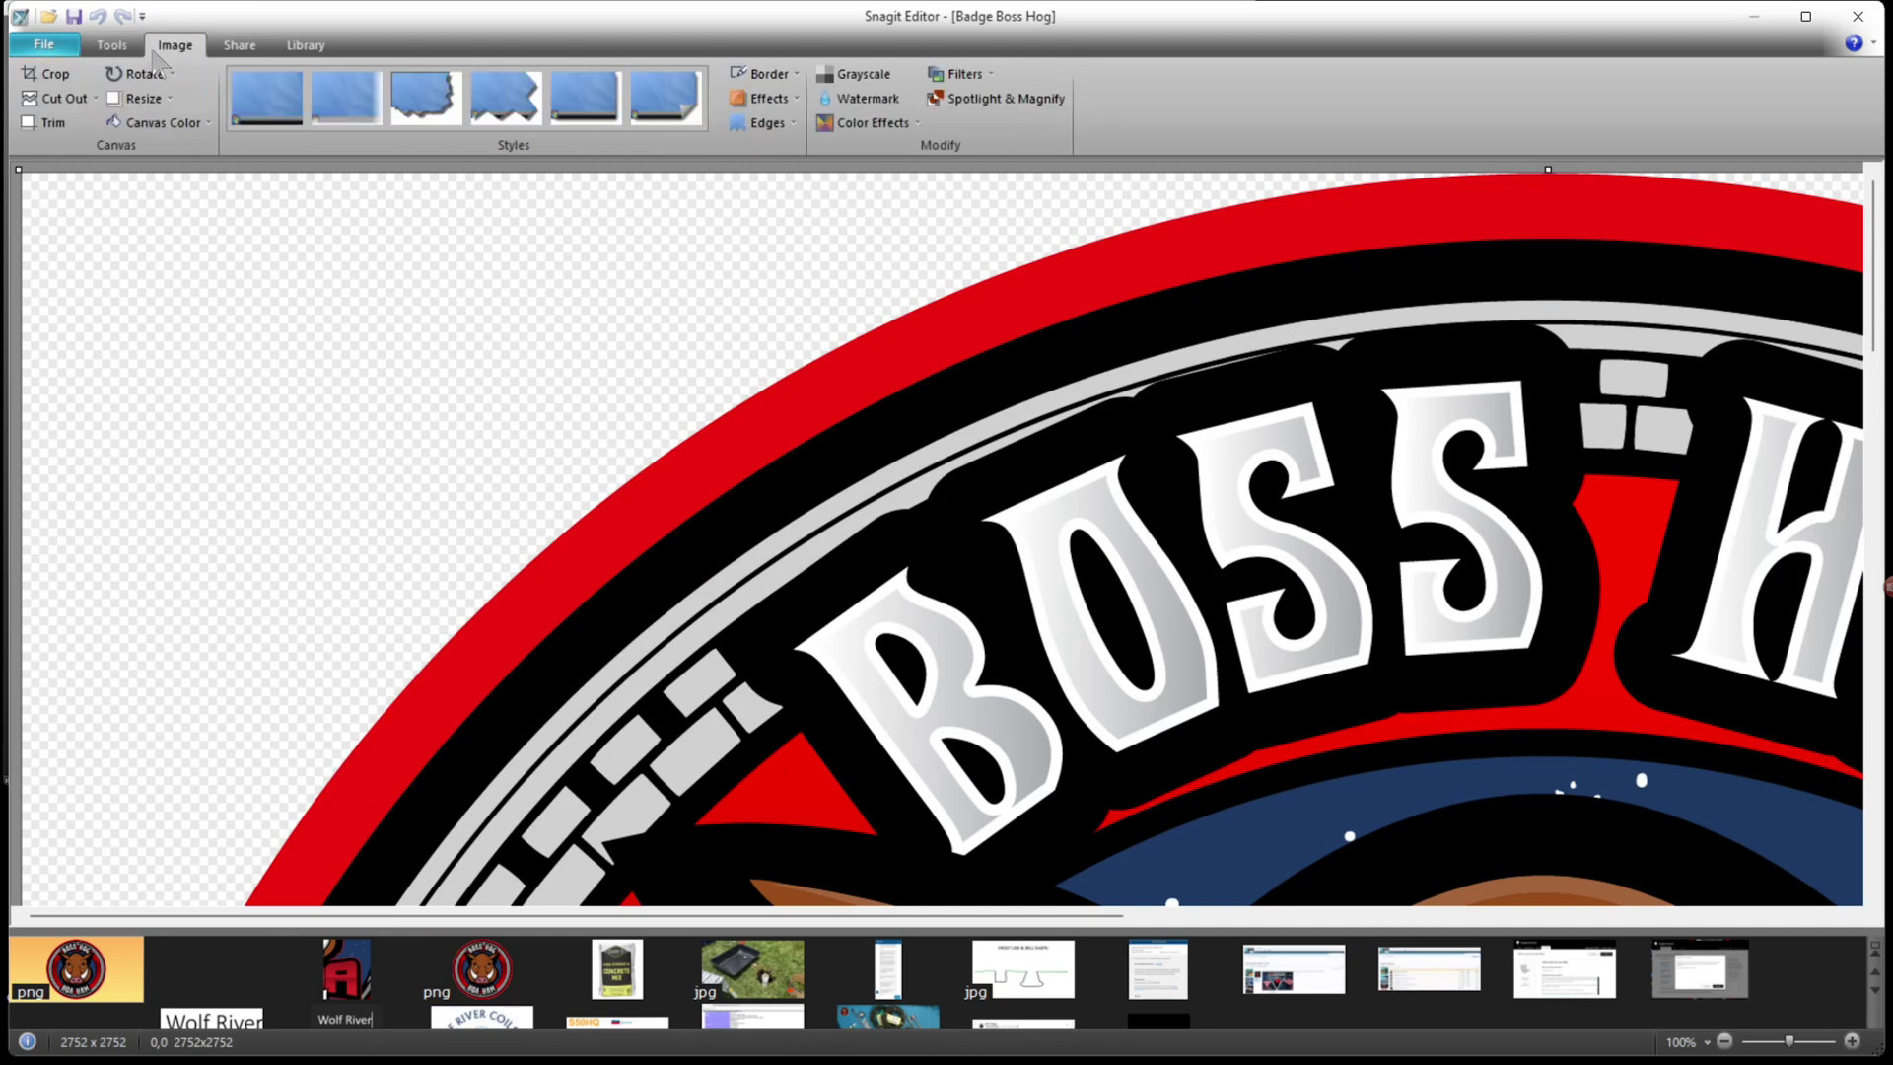
{"action": "left_click", "coordinate": [140, 98]}
{"action": "left_click", "coordinate": [115, 97]}
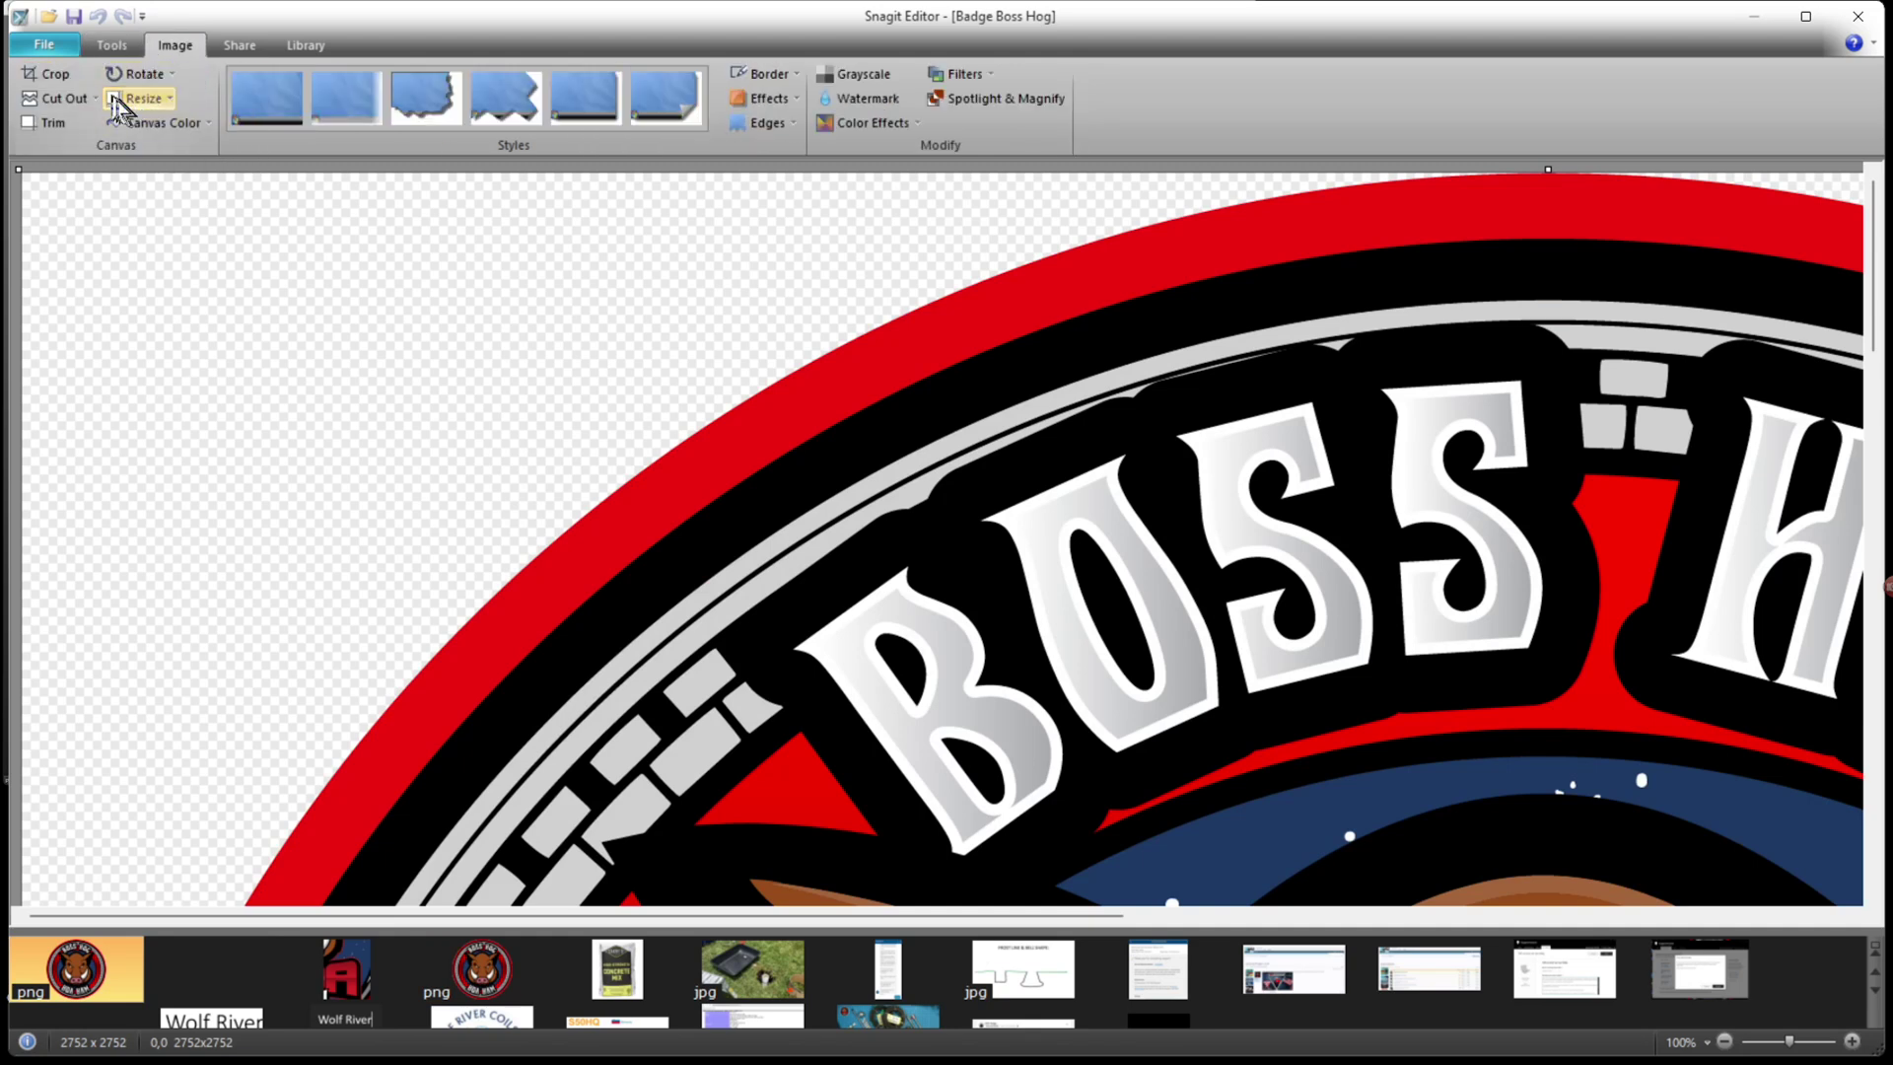
{"action": "left_click", "coordinate": [115, 99]}
{"action": "left_click", "coordinate": [163, 144]}
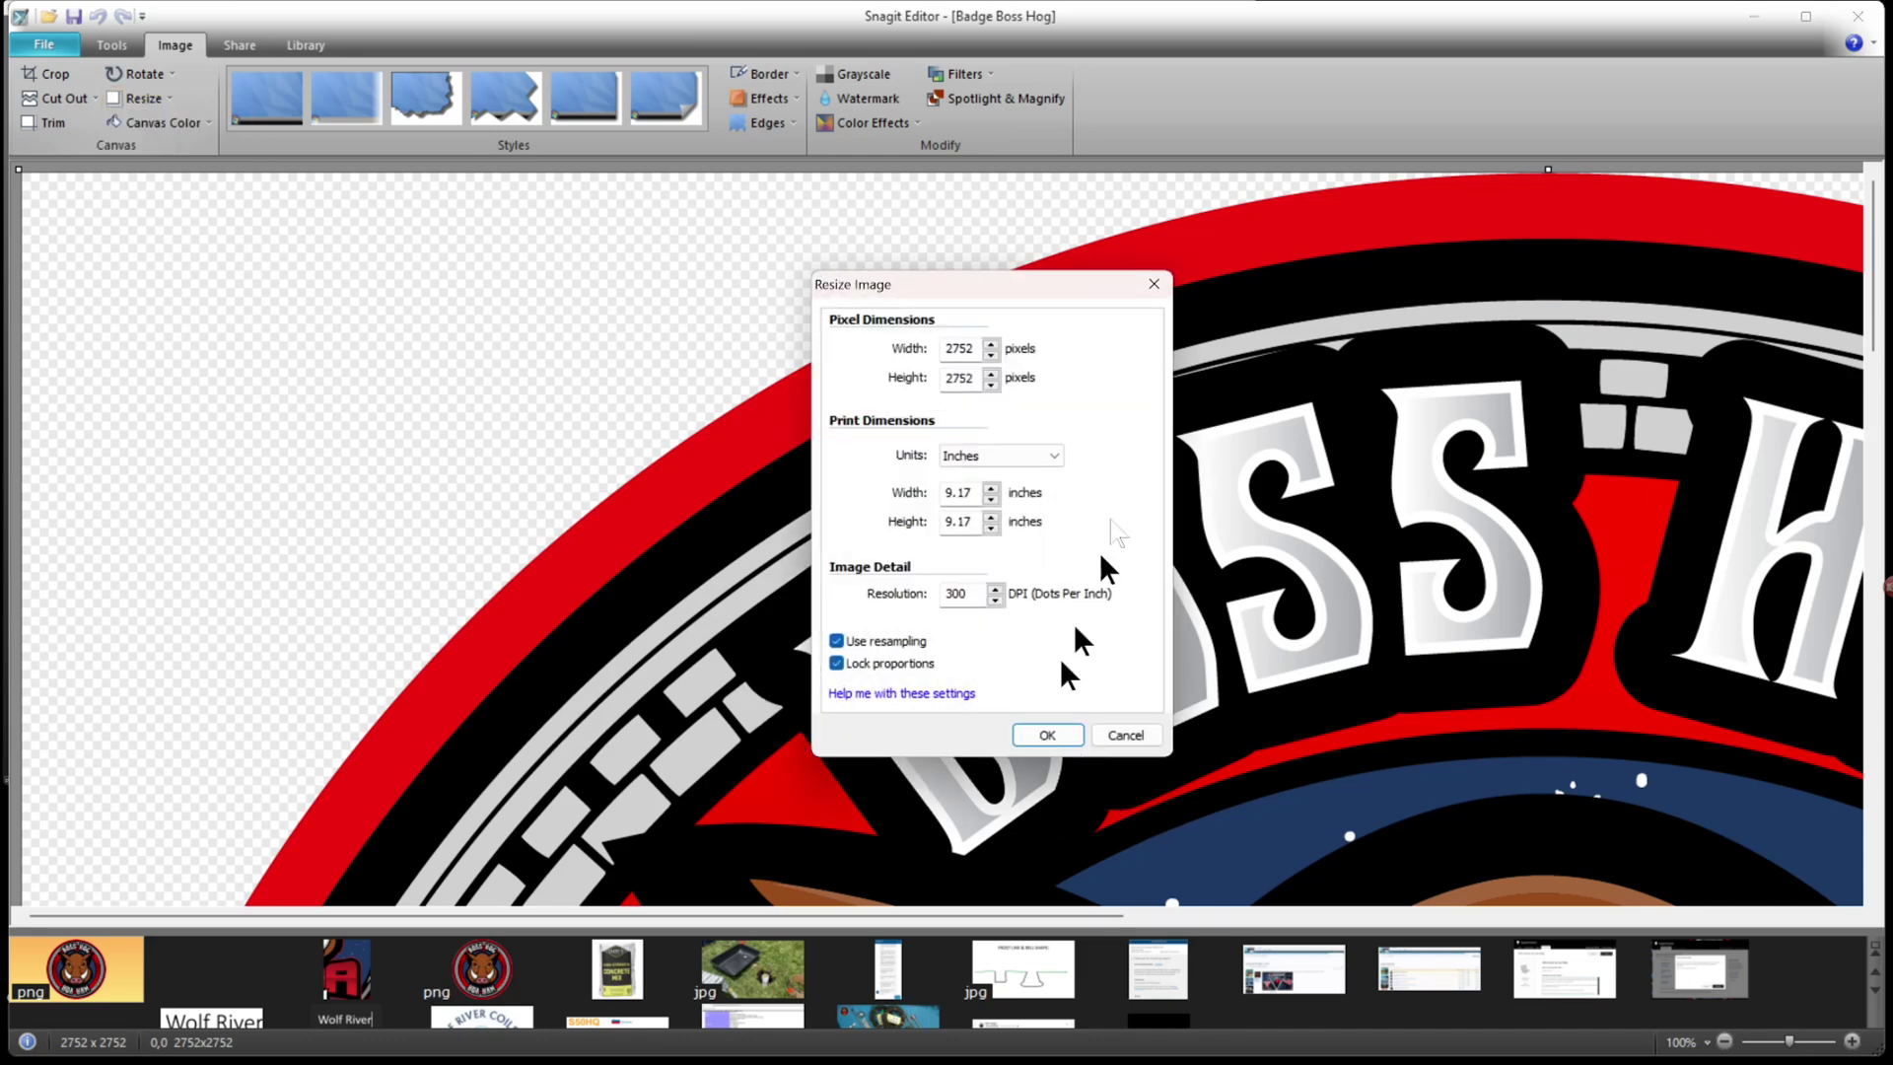
Replace the 2752 width with 128, proportions locked, and apply the 128x128 resize.
{"action": "left_click_drag", "start_coordinate": [948, 353], "coordinate": [971, 345]}
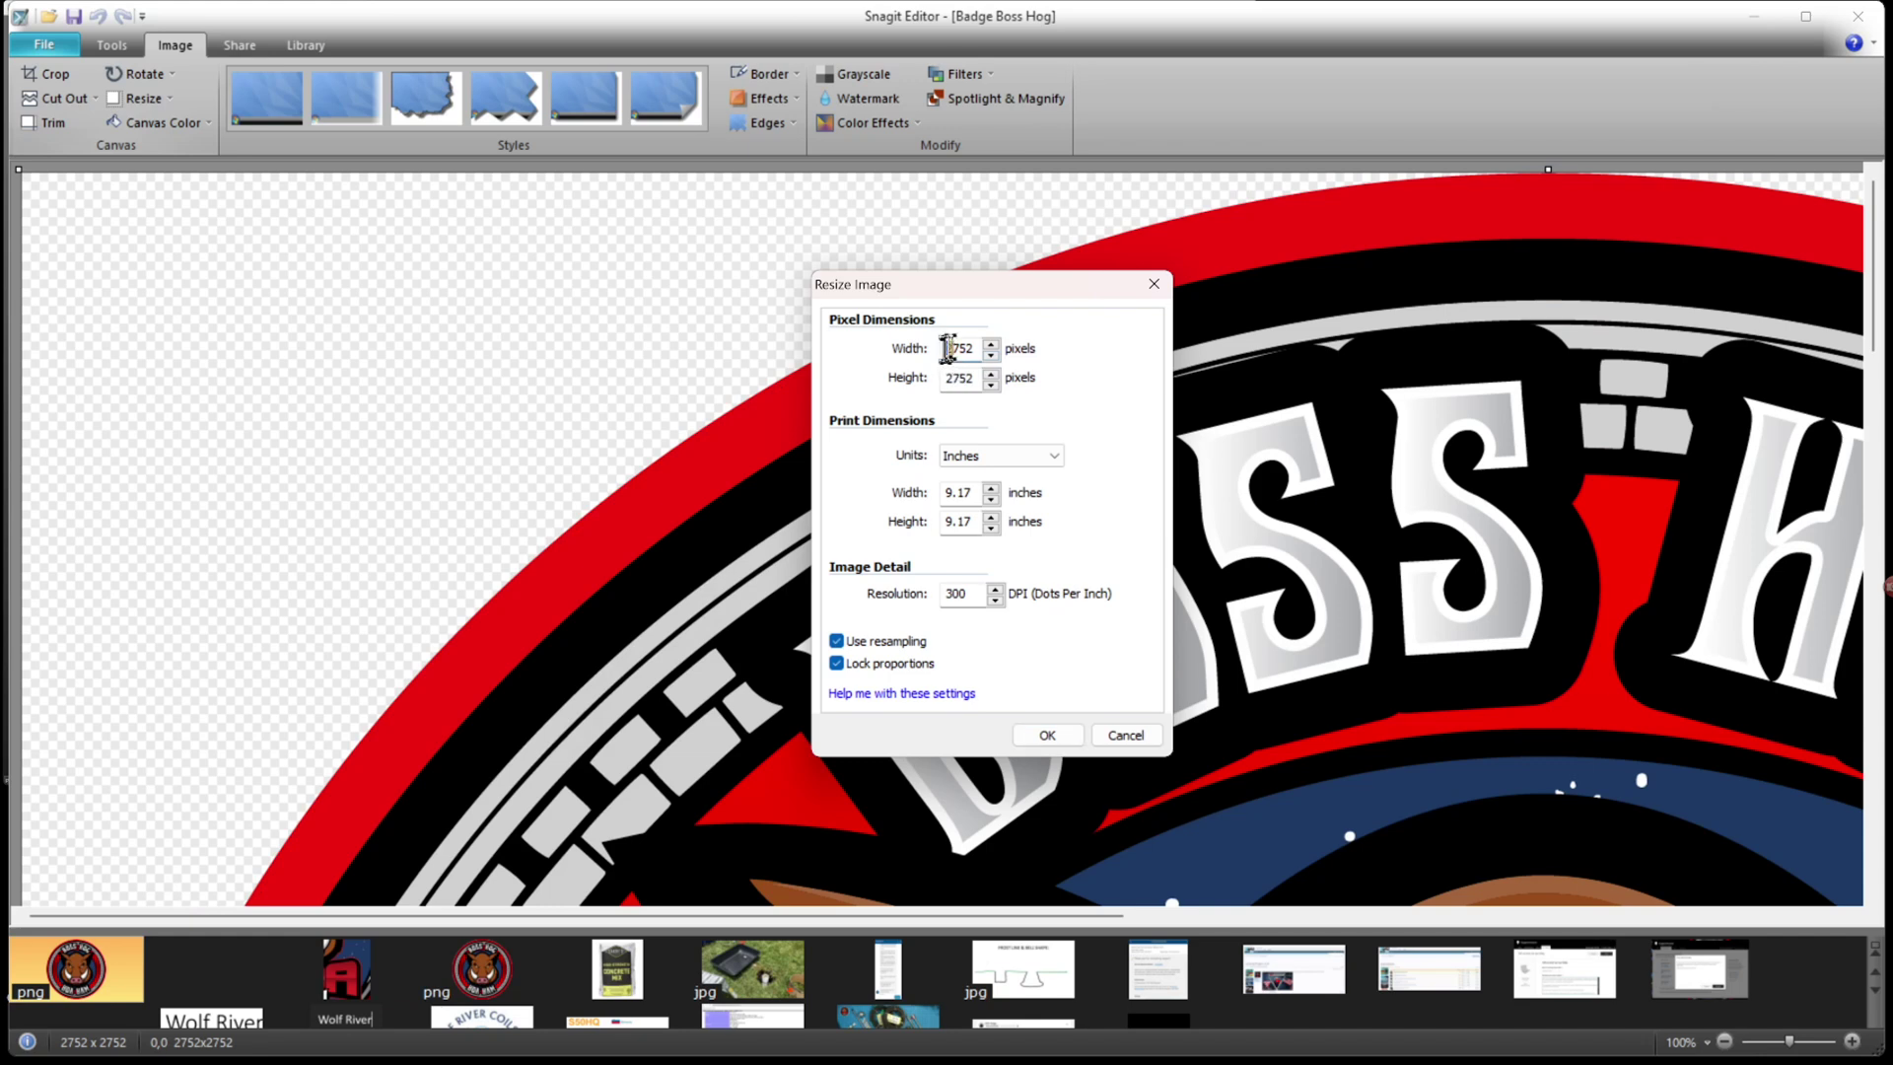
{"action": "type", "text": "128"}
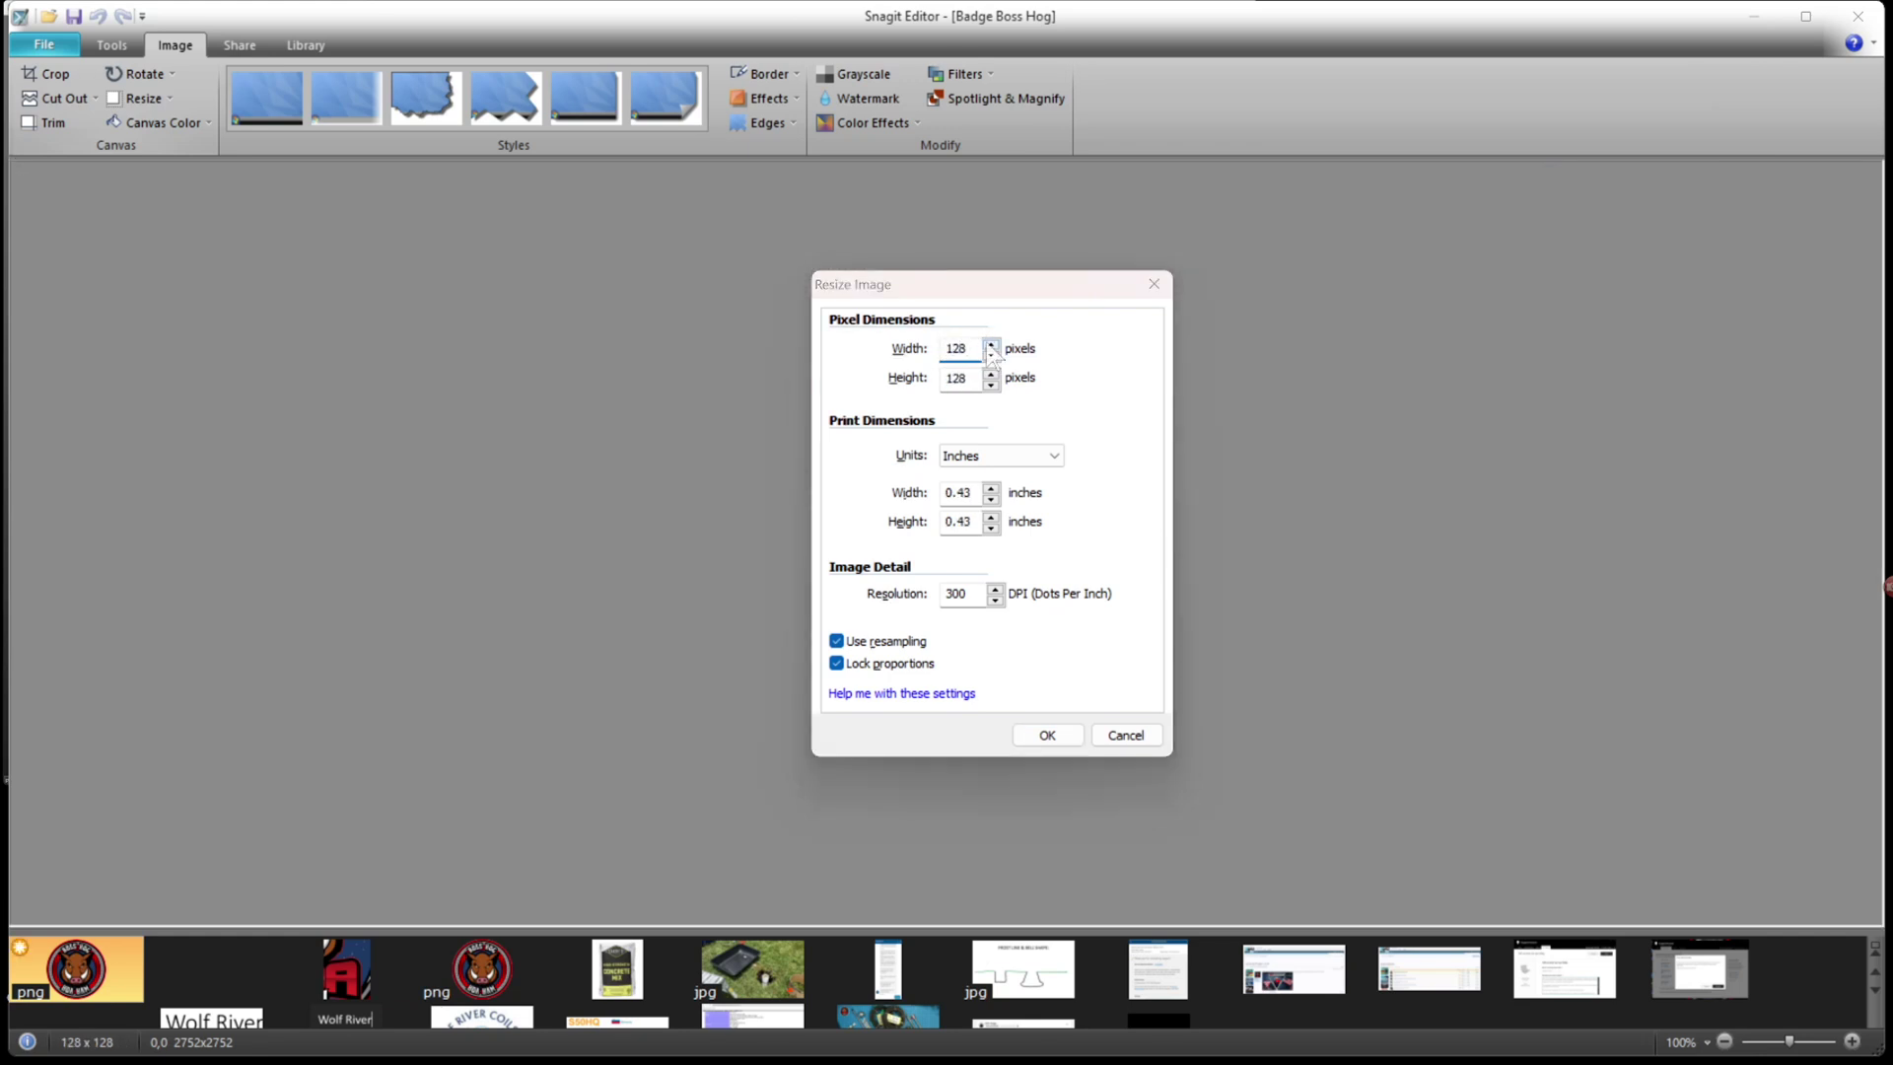
{"action": "key", "text": "alt+Tab"}
{"action": "key", "text": "alt+Tab"}
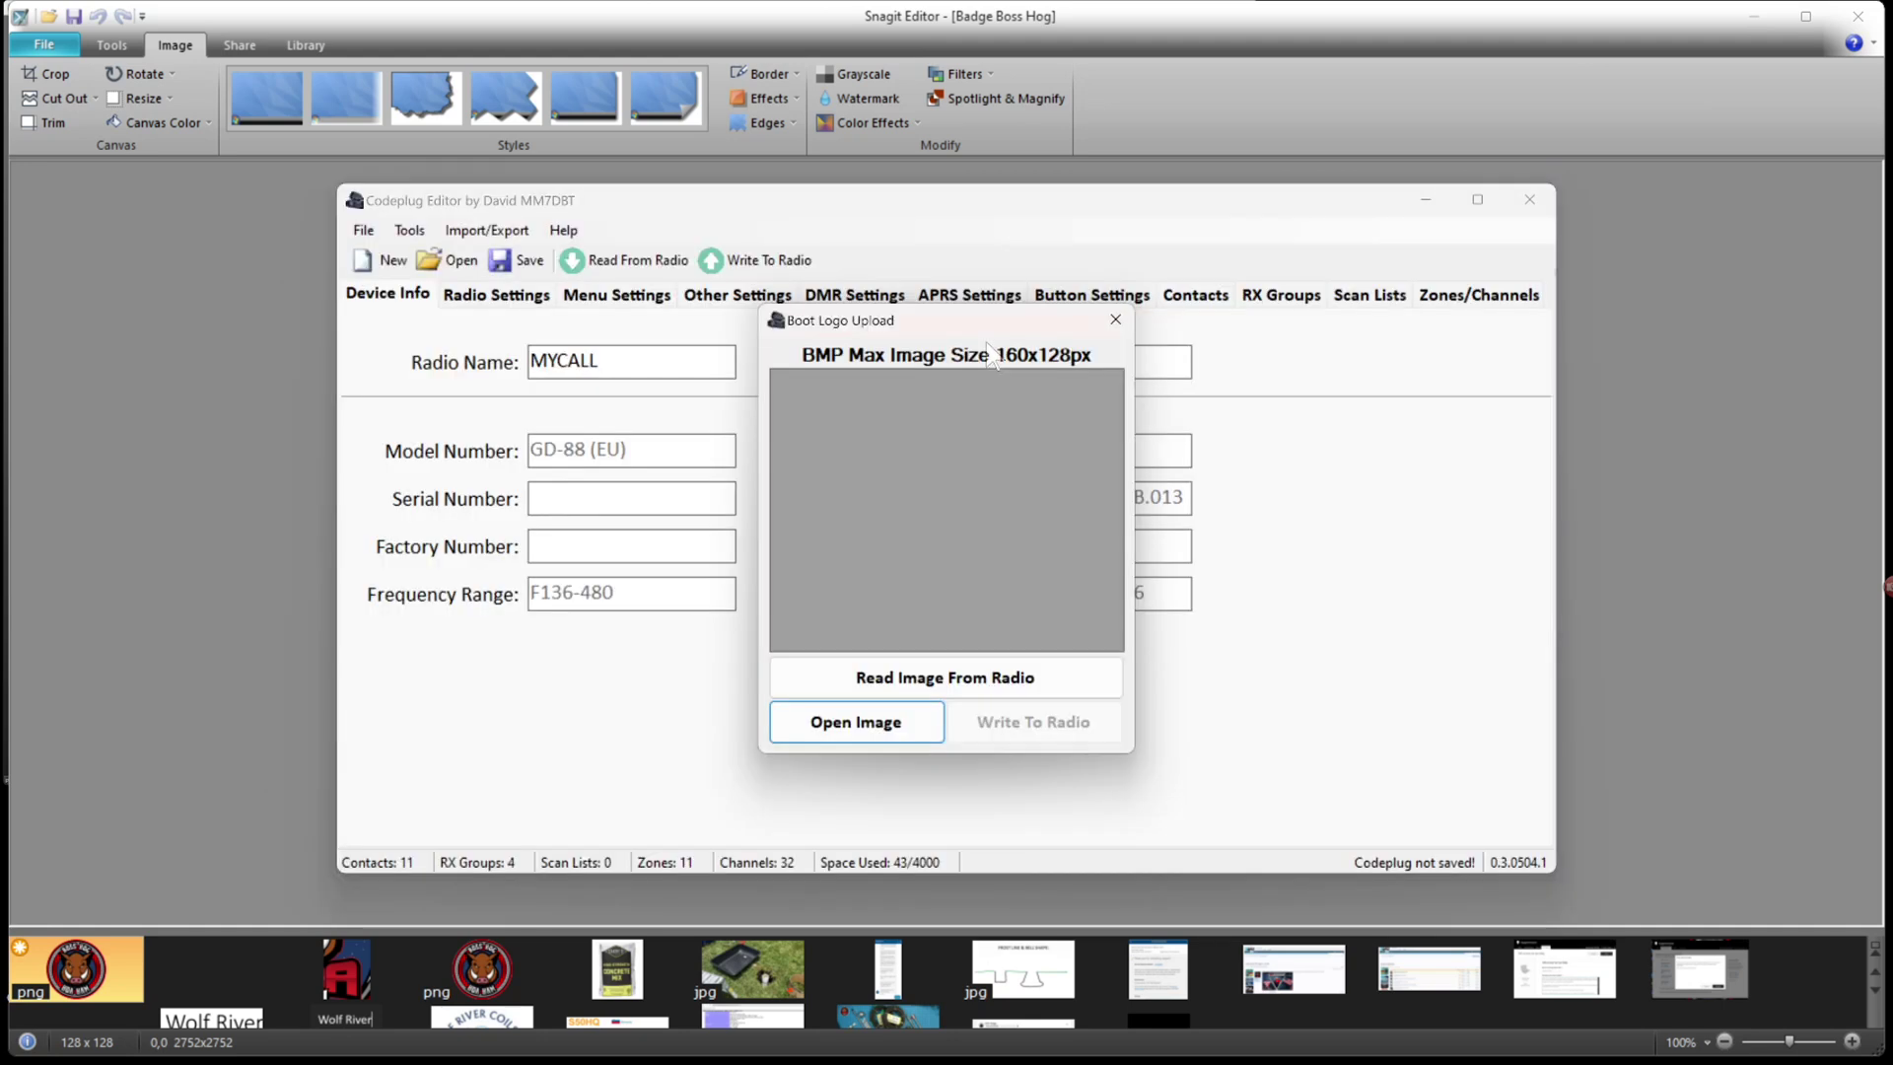
{"action": "key", "text": "alt+Tab"}
{"action": "key", "text": "alt+Tab"}
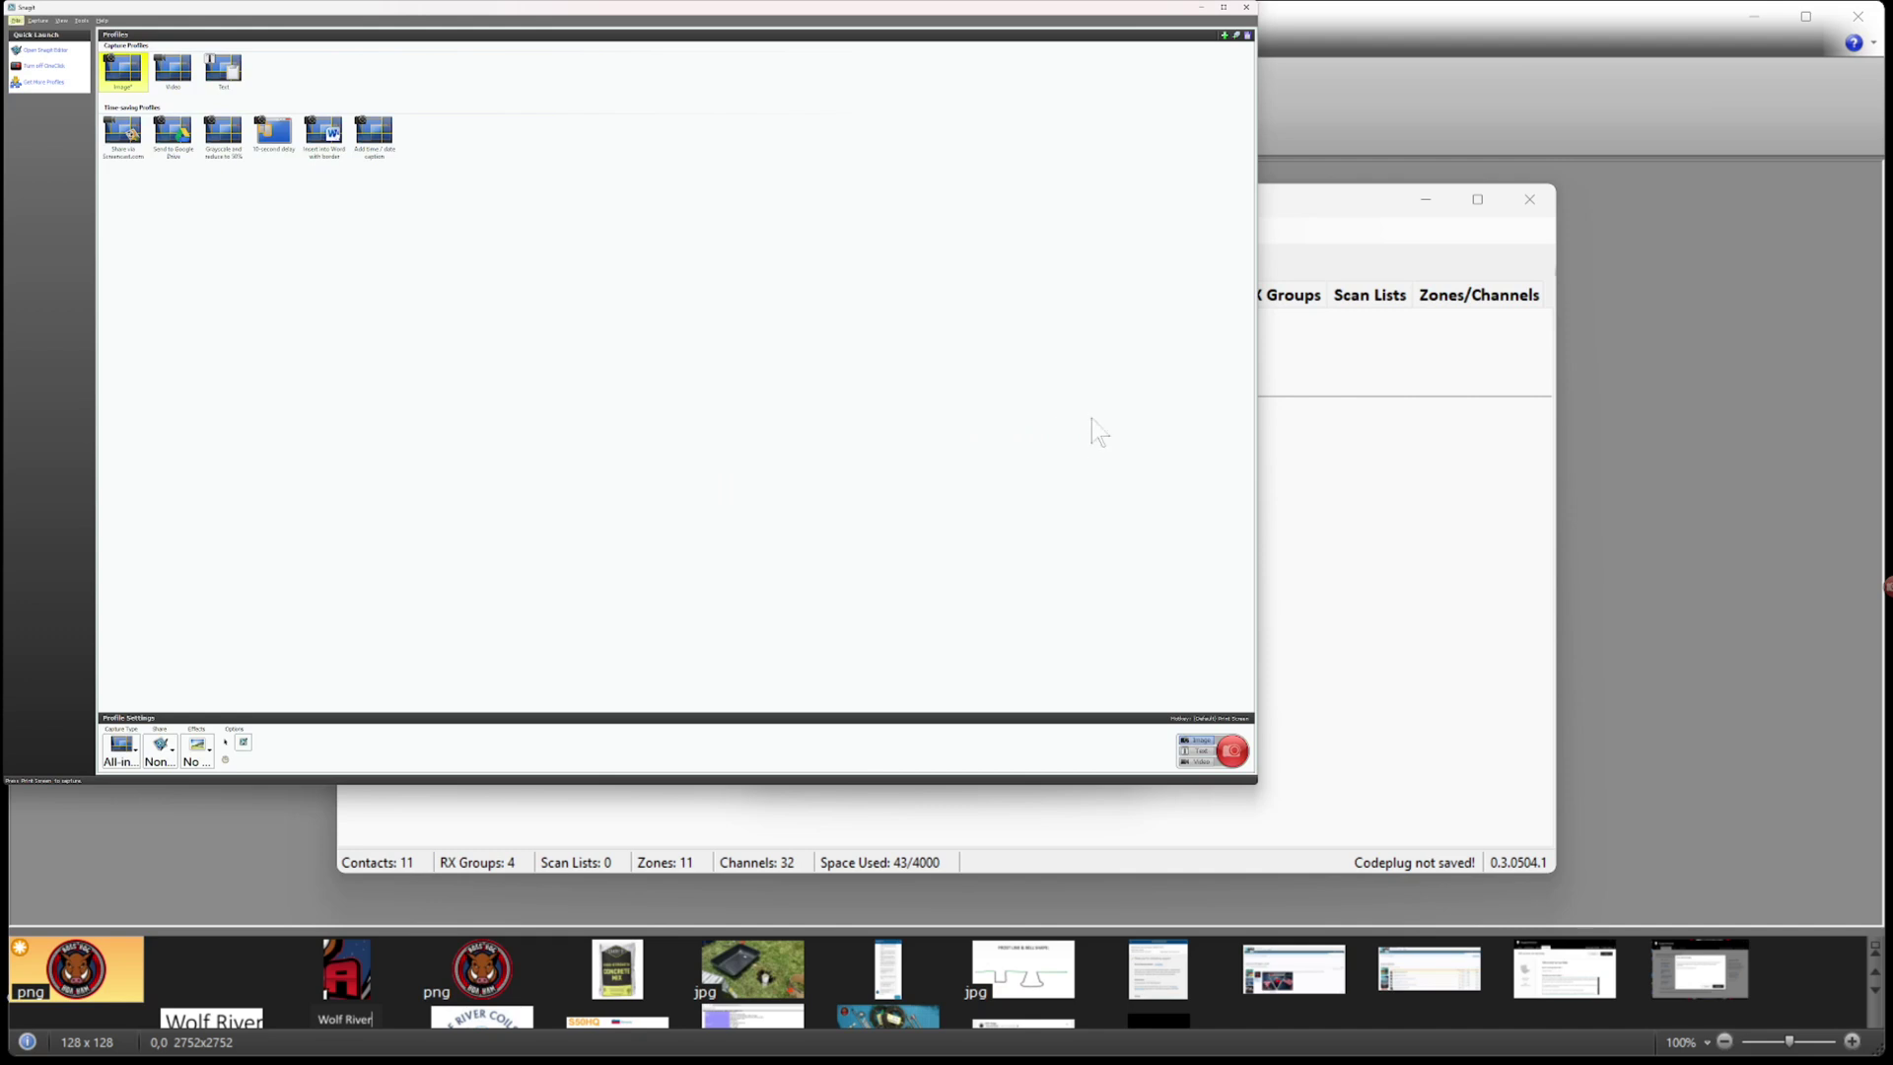
{"action": "key", "text": "alt+Tab"}
{"action": "key", "text": "alt+Tab"}
{"action": "key", "text": "alt+Tab"}
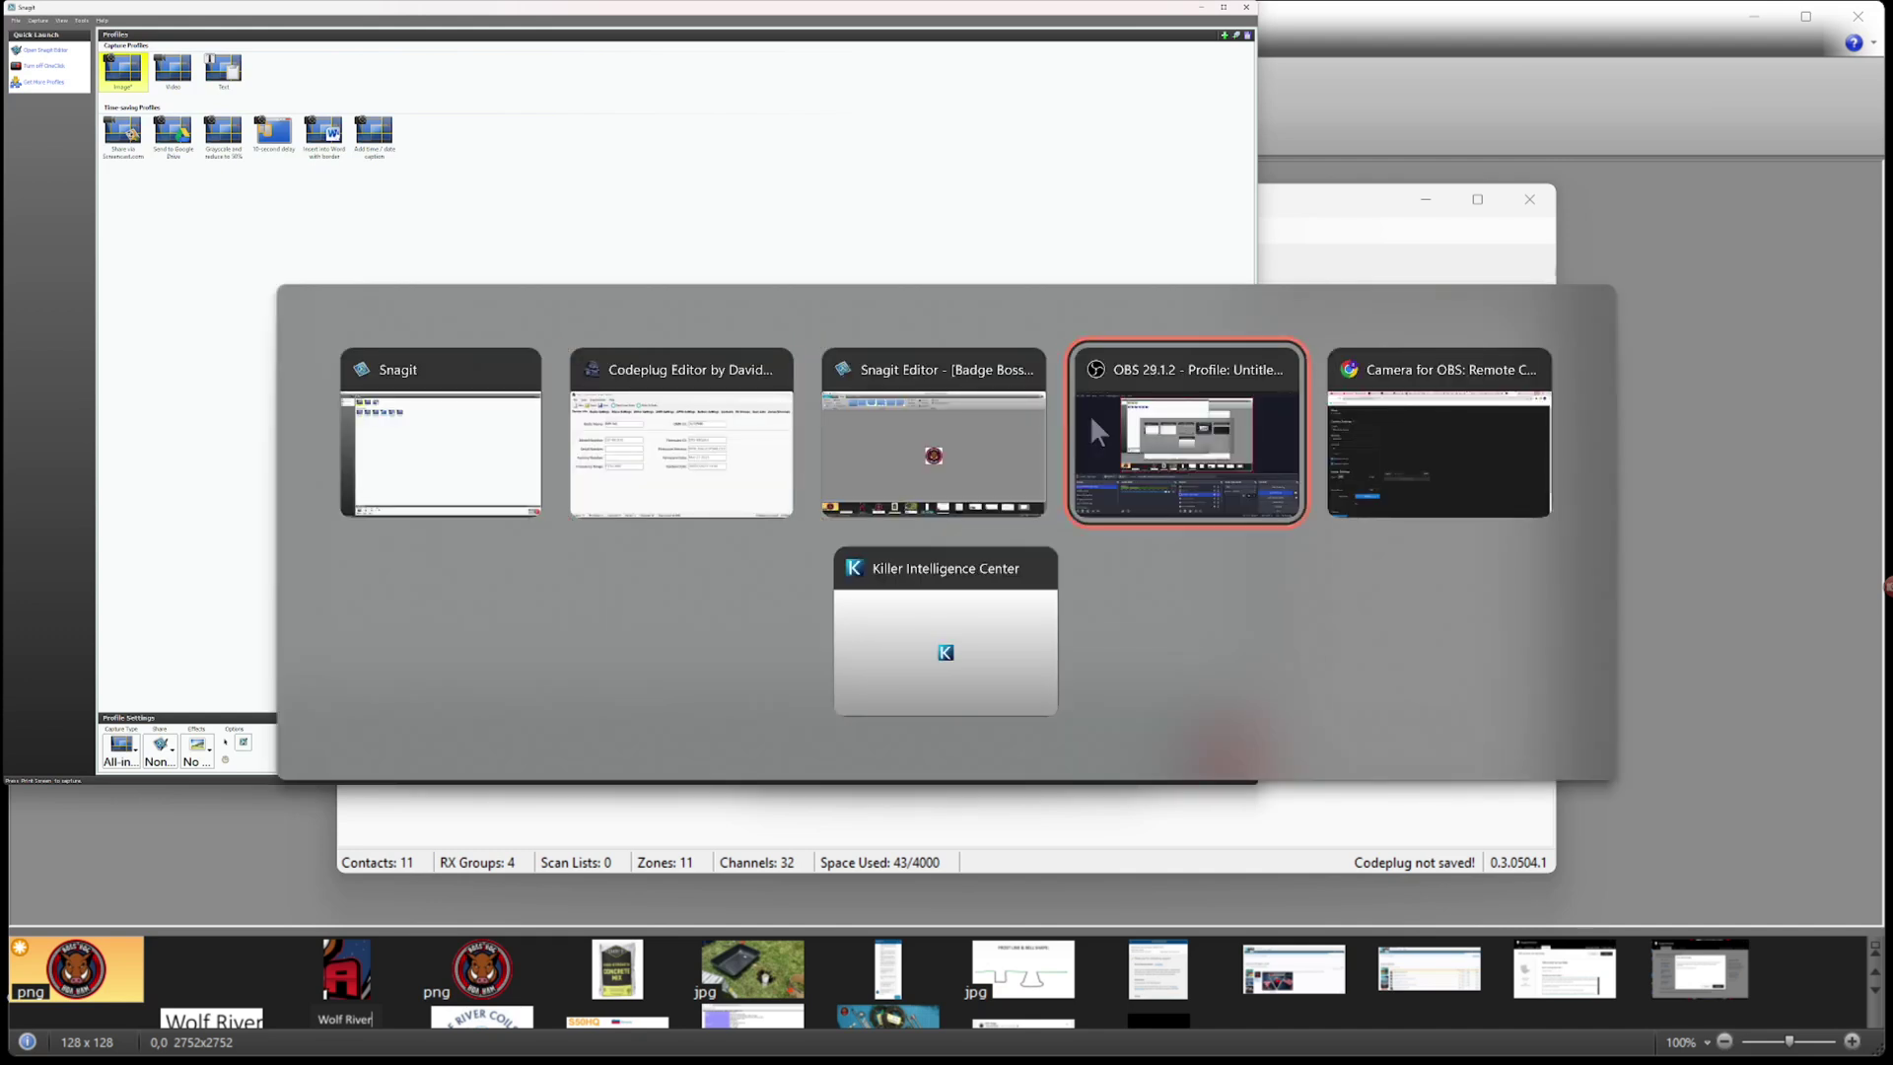
{"action": "key", "text": "alt+Tab"}
{"action": "key", "text": "alt+Tab"}
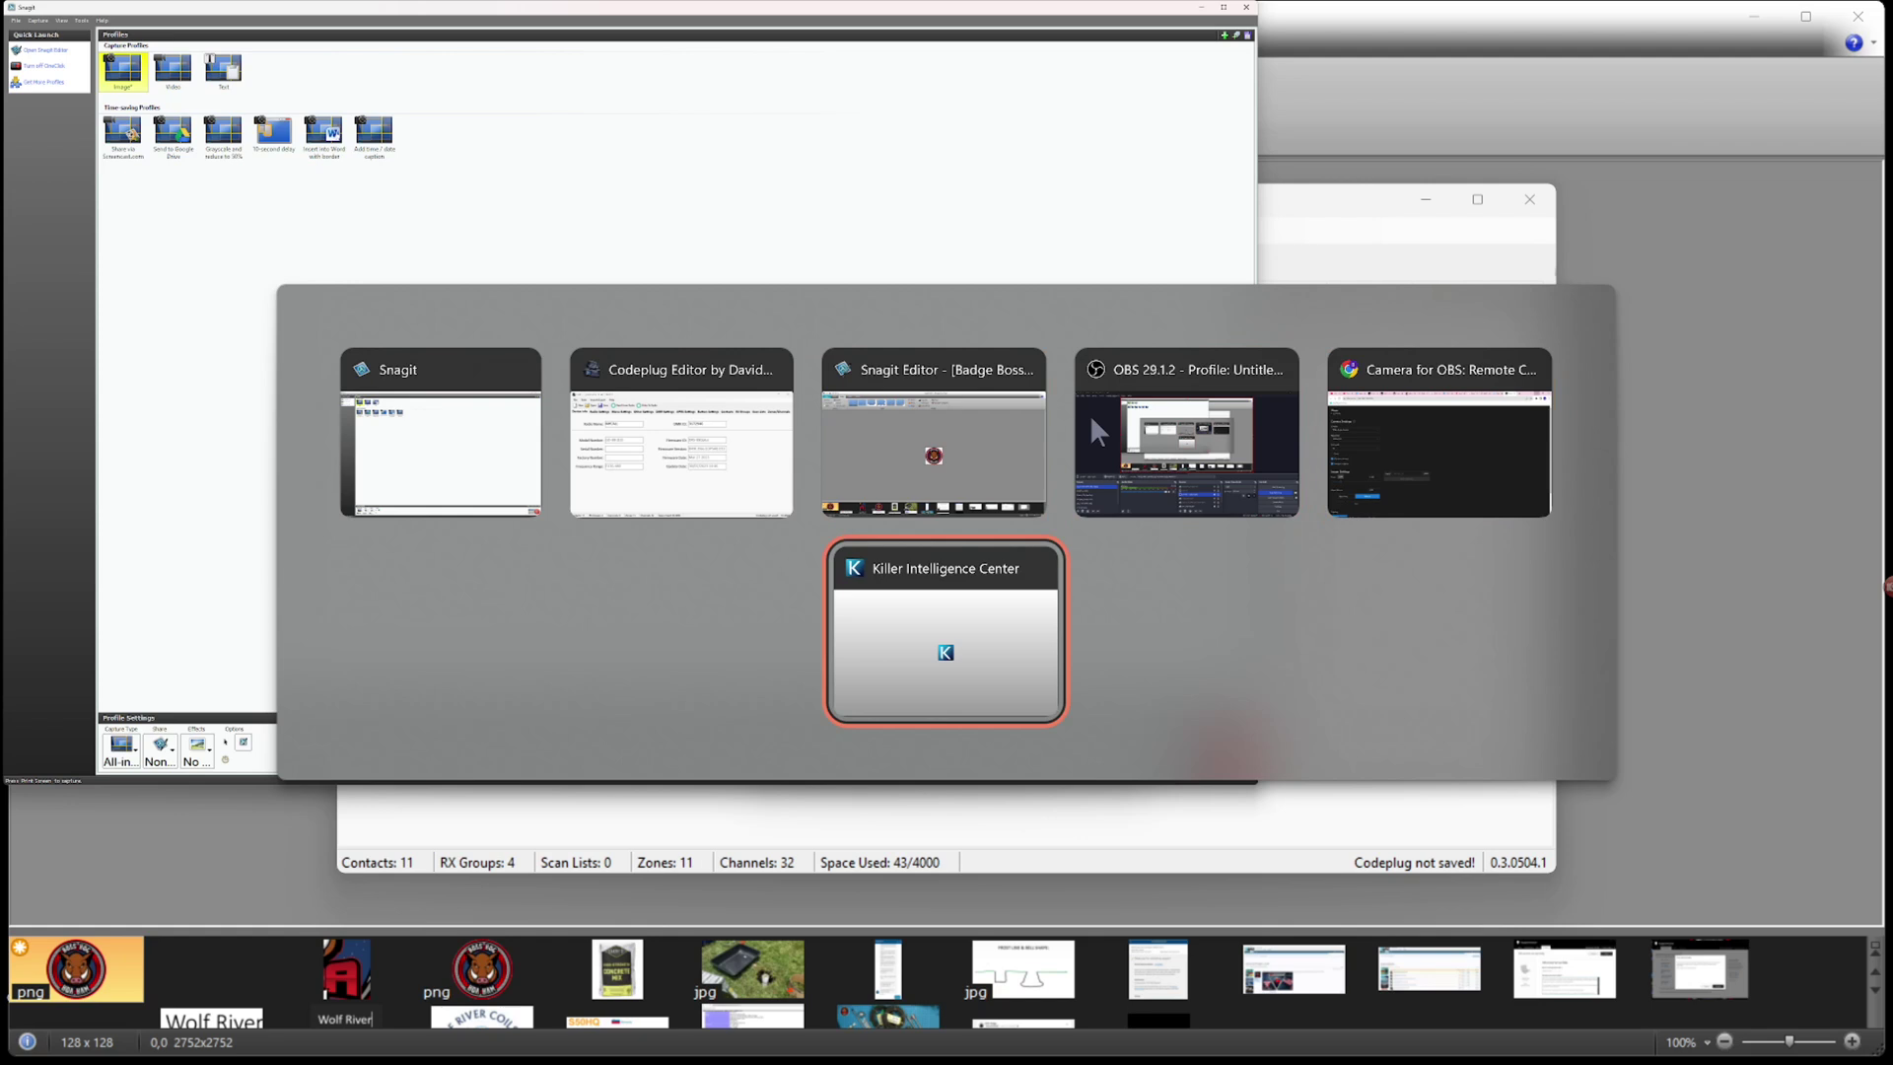
{"action": "key", "text": "alt+Tab"}
{"action": "key", "text": "alt+Tab"}
{"action": "key", "text": "alt+Tab"}
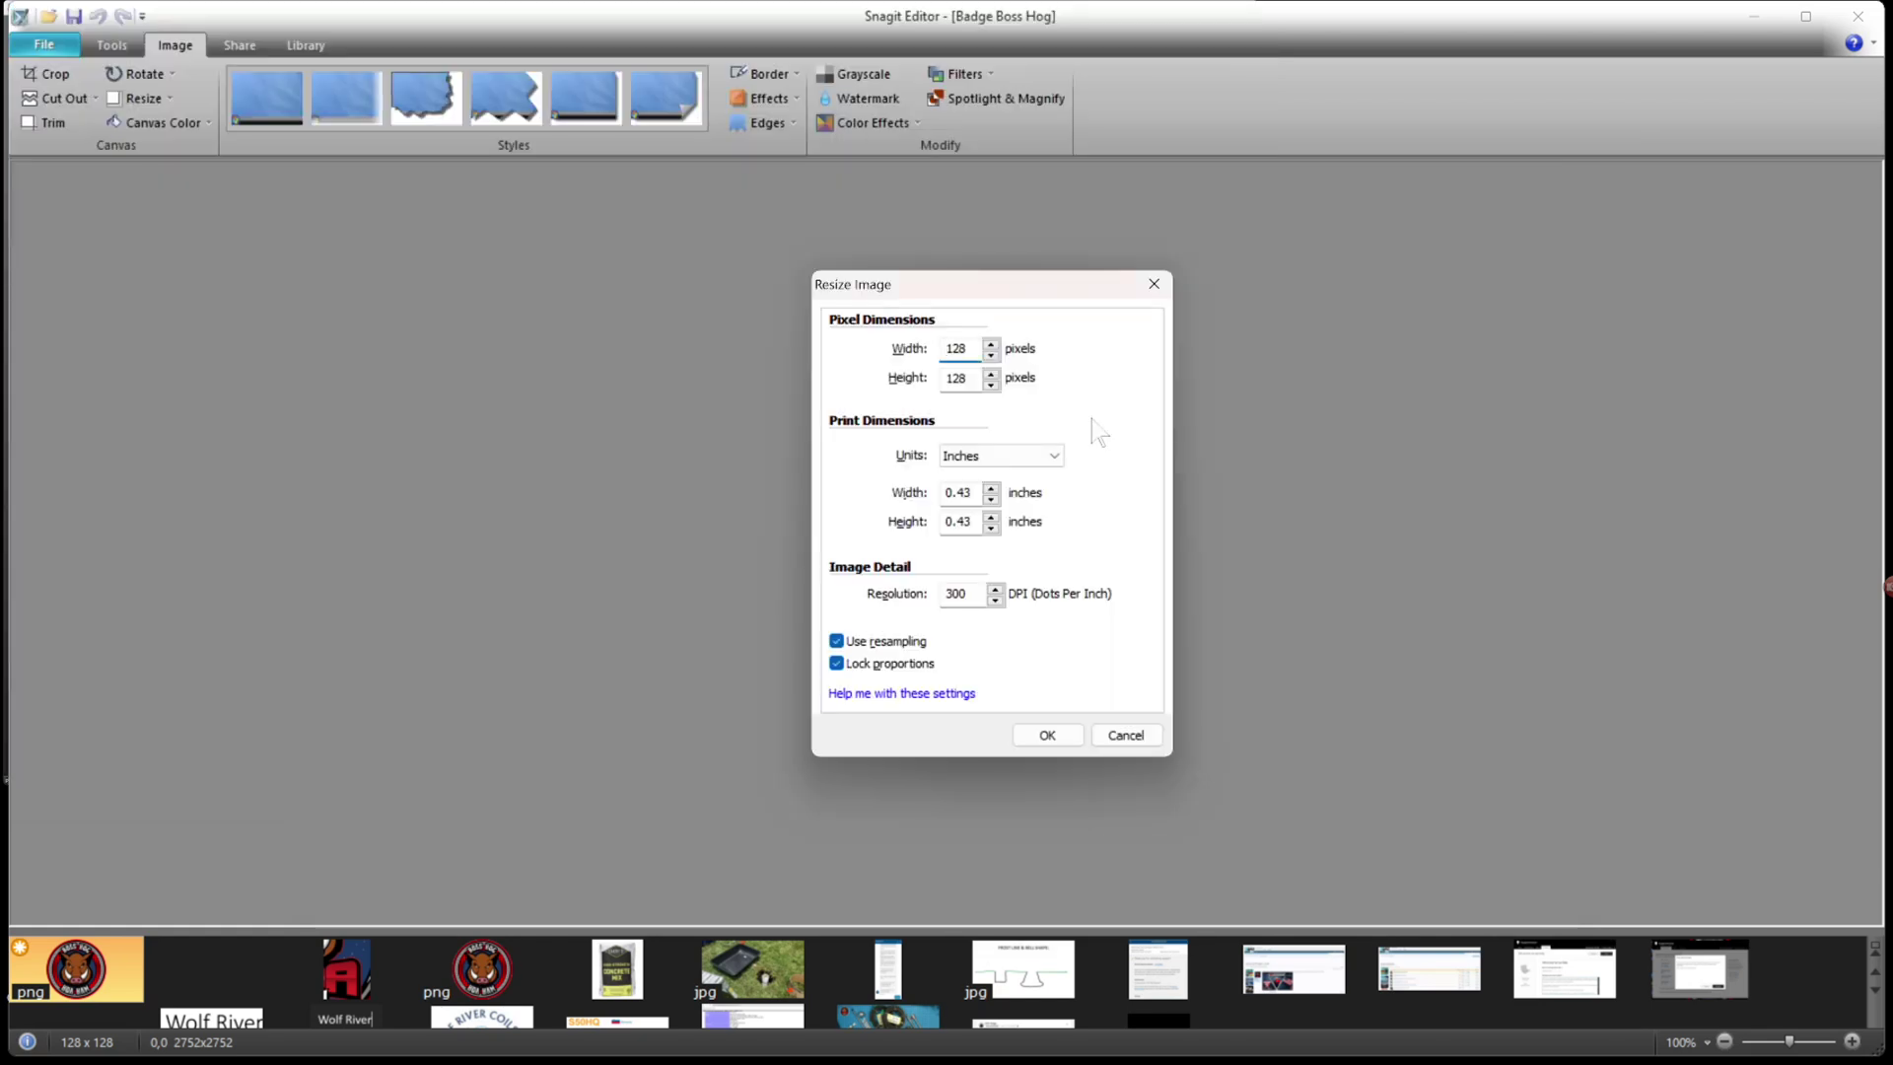
{"action": "left_click", "coordinate": [1047, 735]}
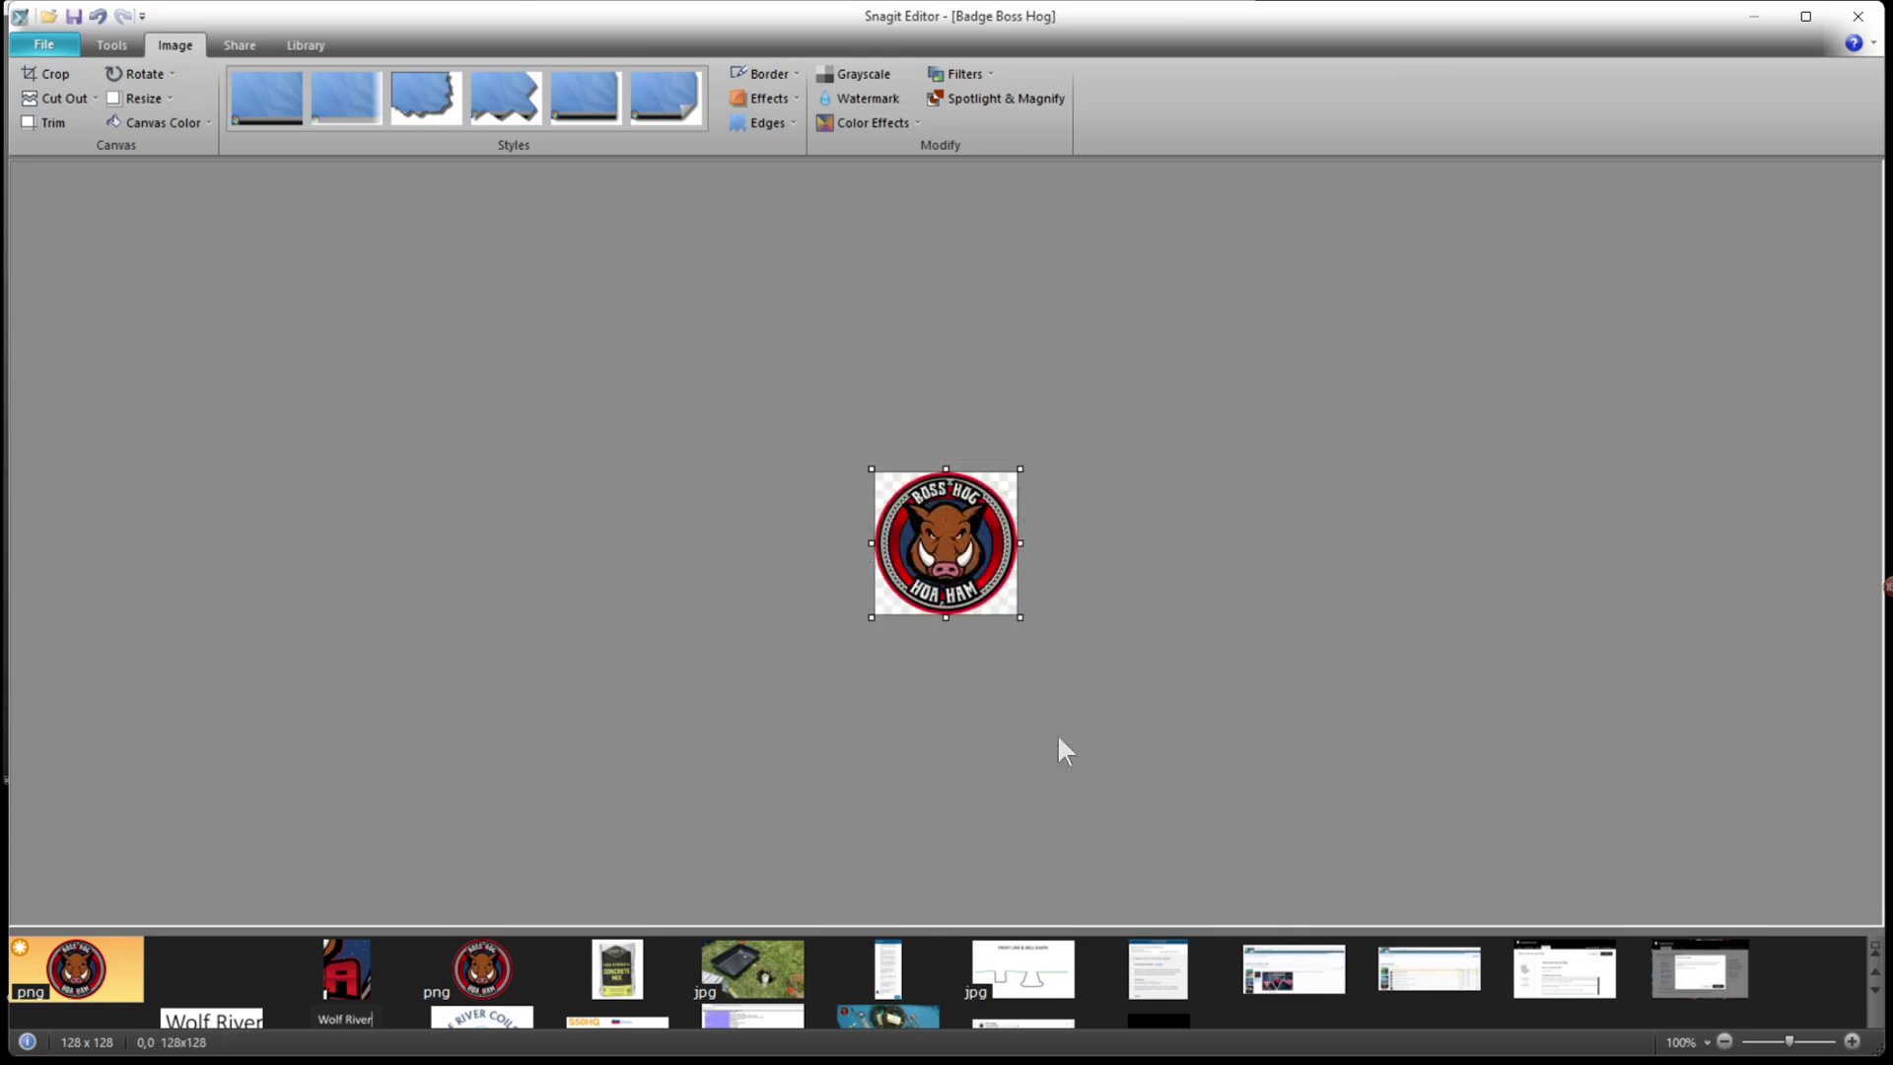
Save the badge as Badge Boss Hog.bmp (BMP) on the Desktop and close Snagit Editor.
{"action": "left_click", "coordinate": [43, 44]}
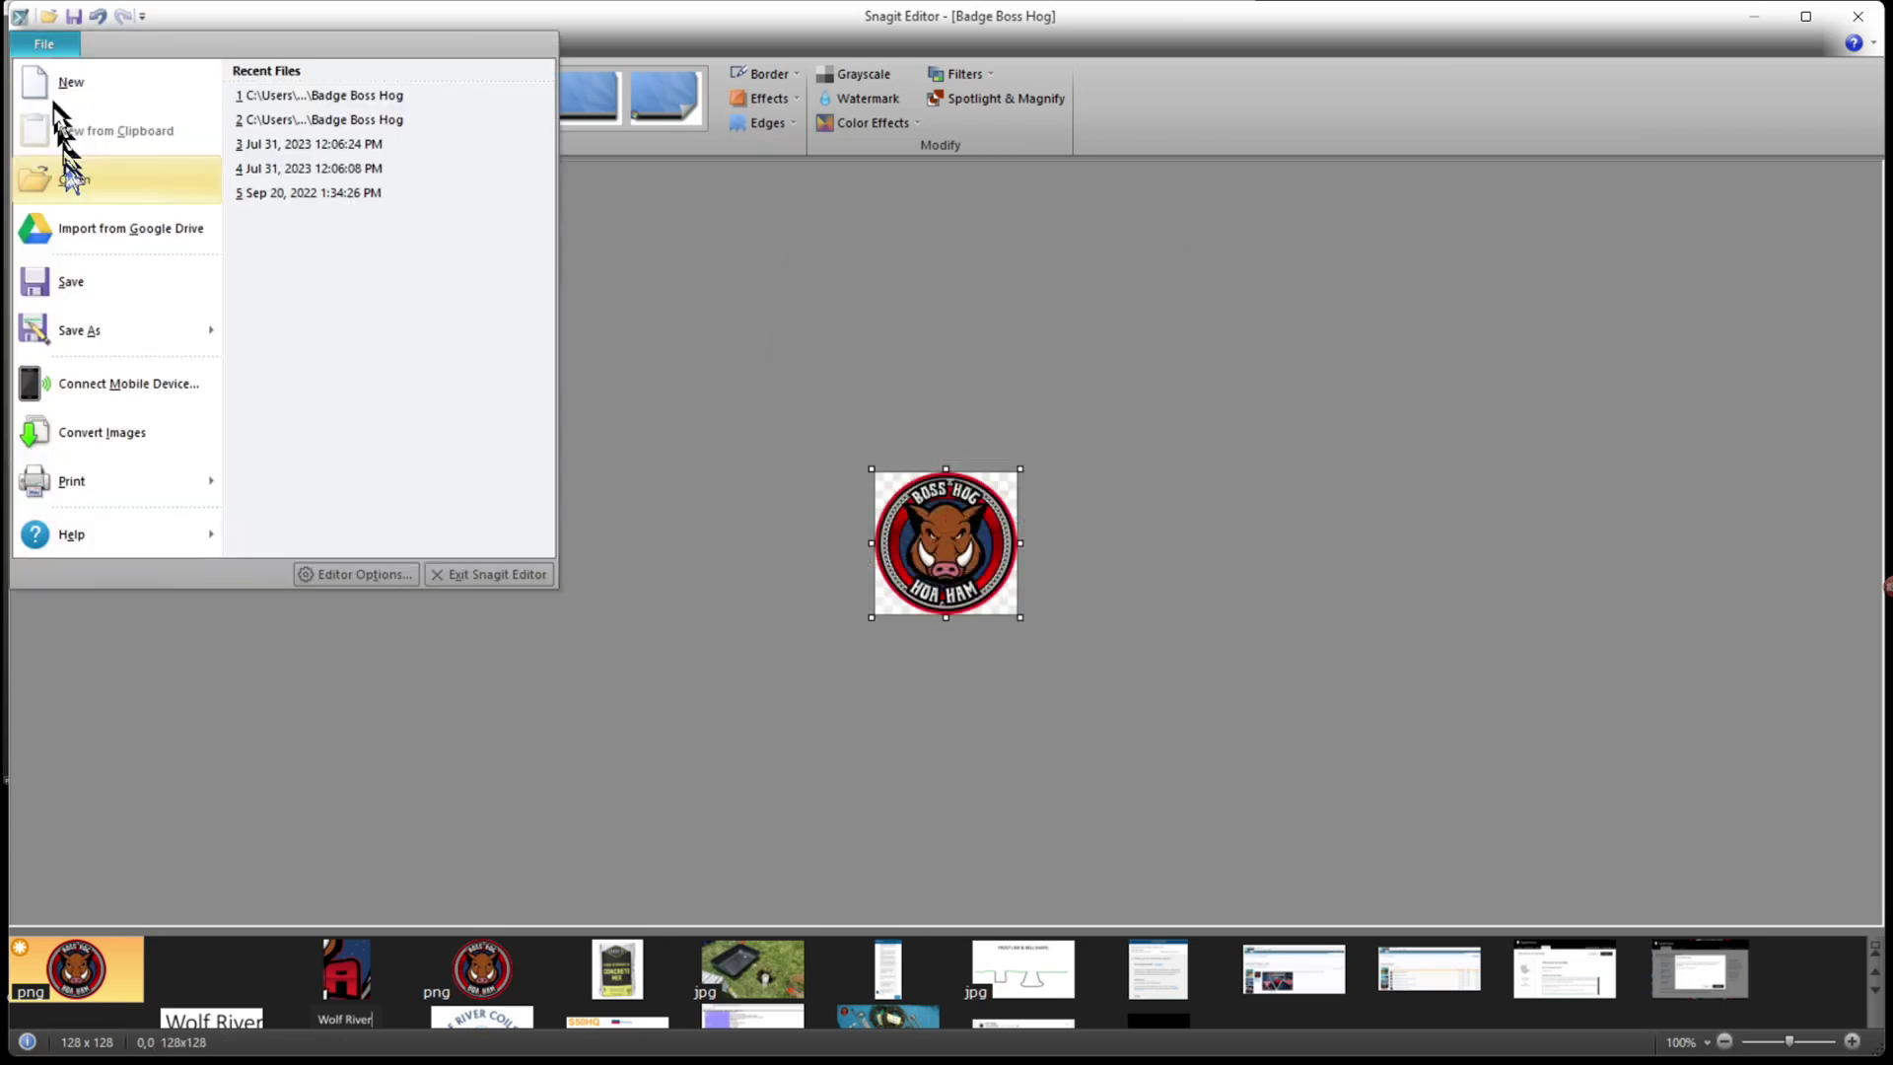
{"action": "left_click", "coordinate": [93, 327]}
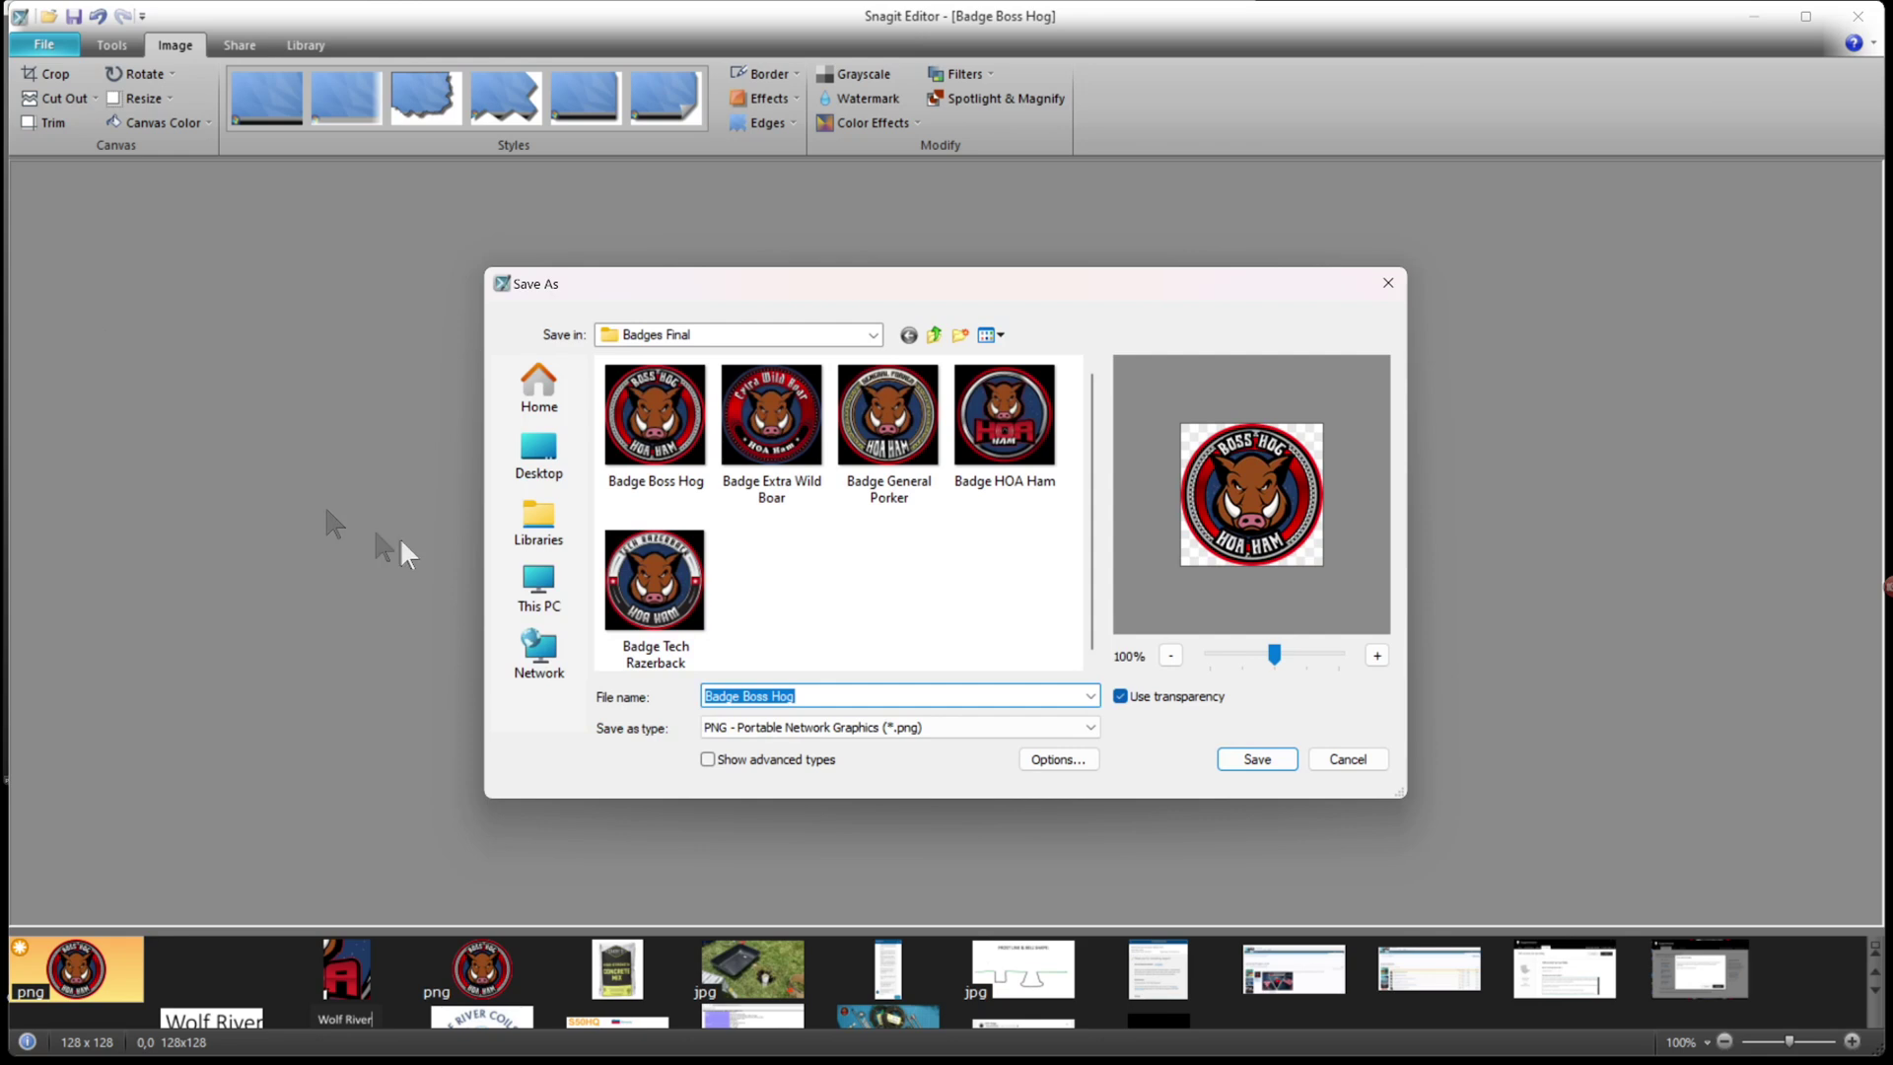
{"action": "left_click", "coordinate": [818, 728]}
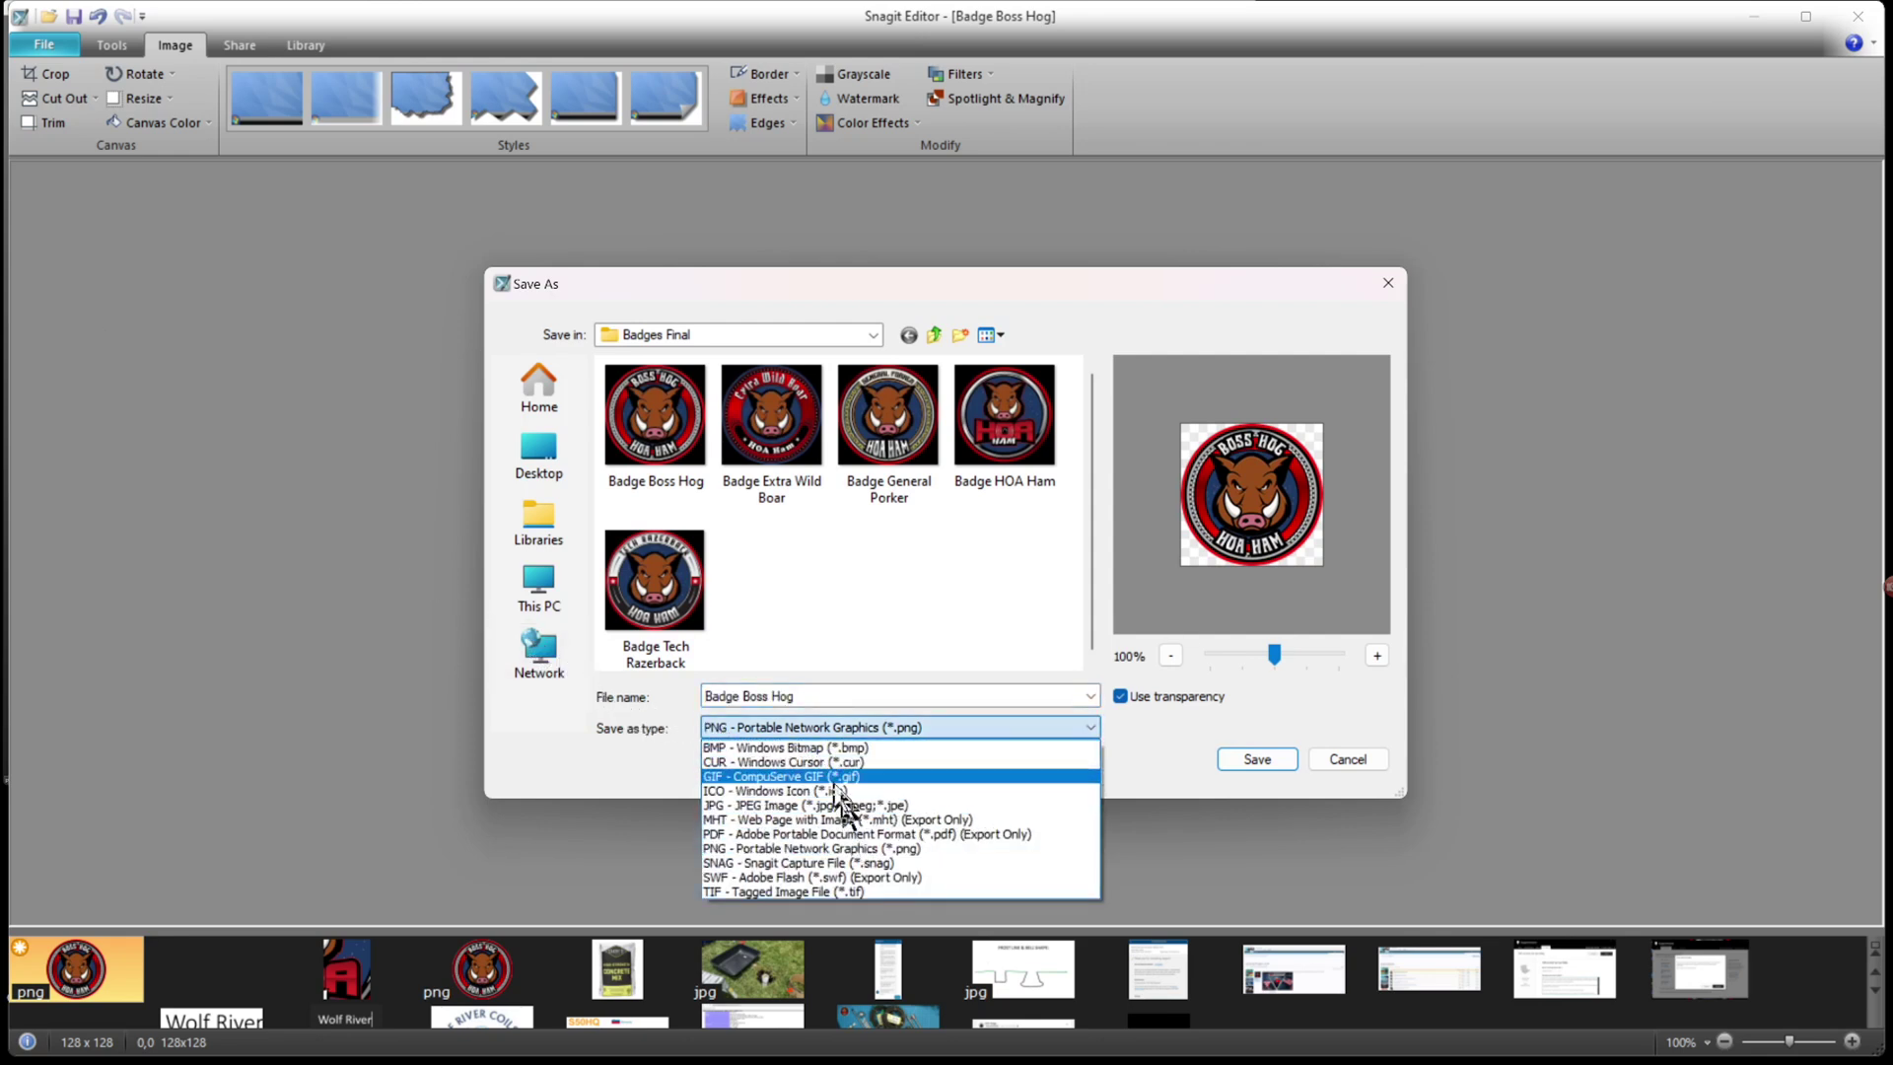
{"action": "left_click", "coordinate": [849, 748]}
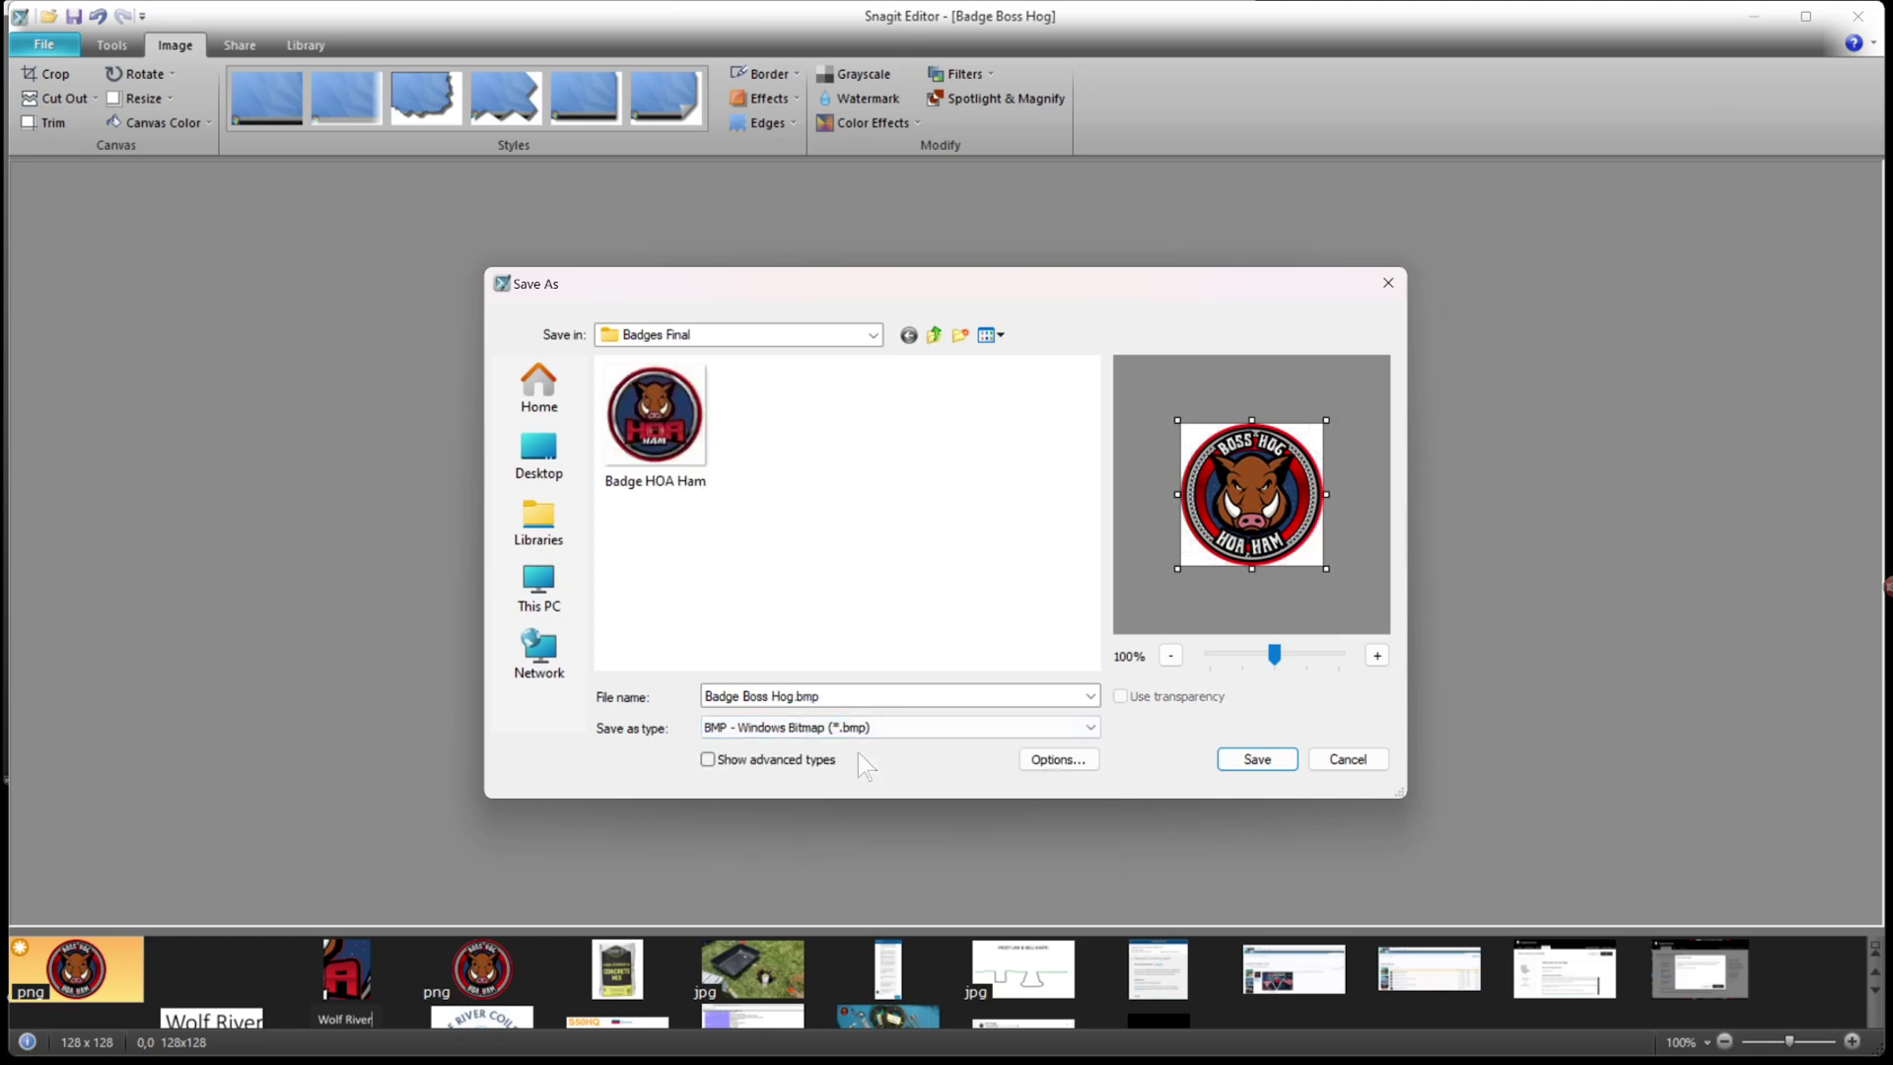
{"action": "left_click", "coordinate": [540, 450]}
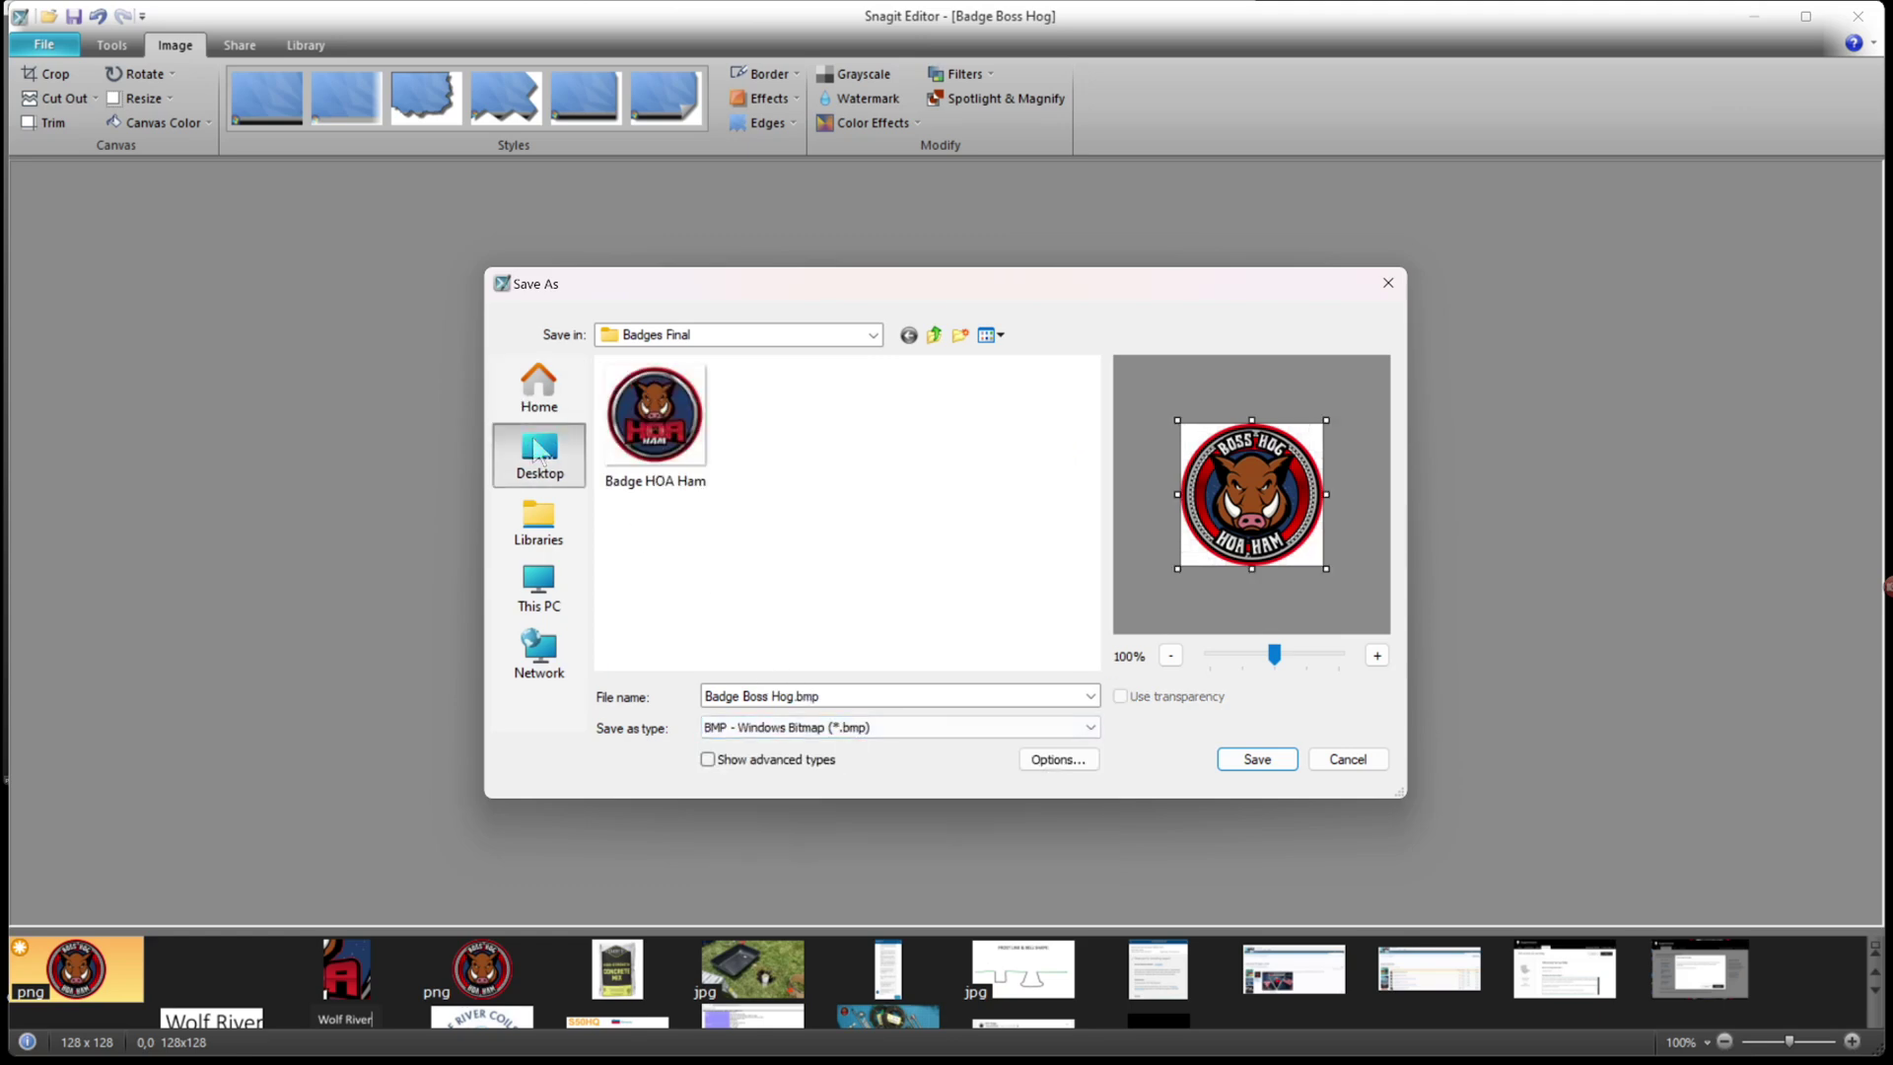
{"action": "left_click", "coordinate": [1255, 762]}
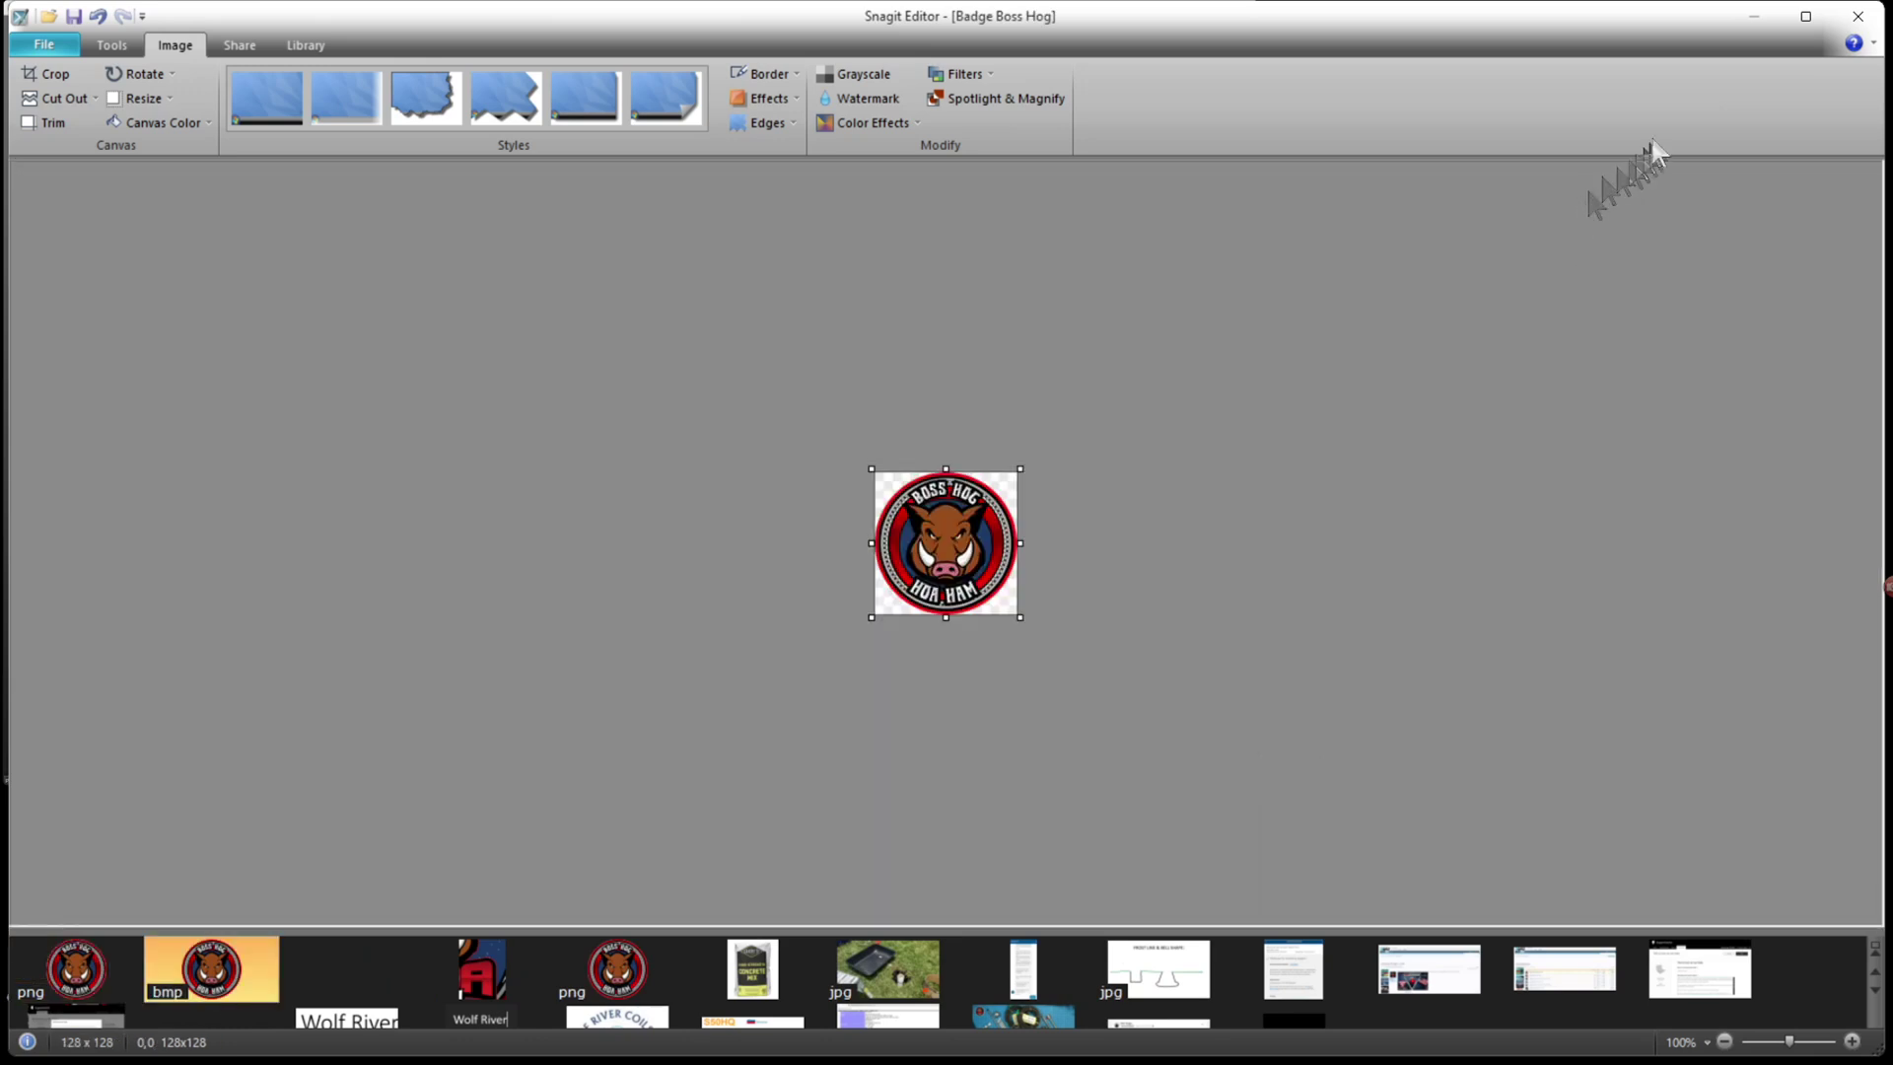
{"action": "left_click", "coordinate": [1857, 16]}
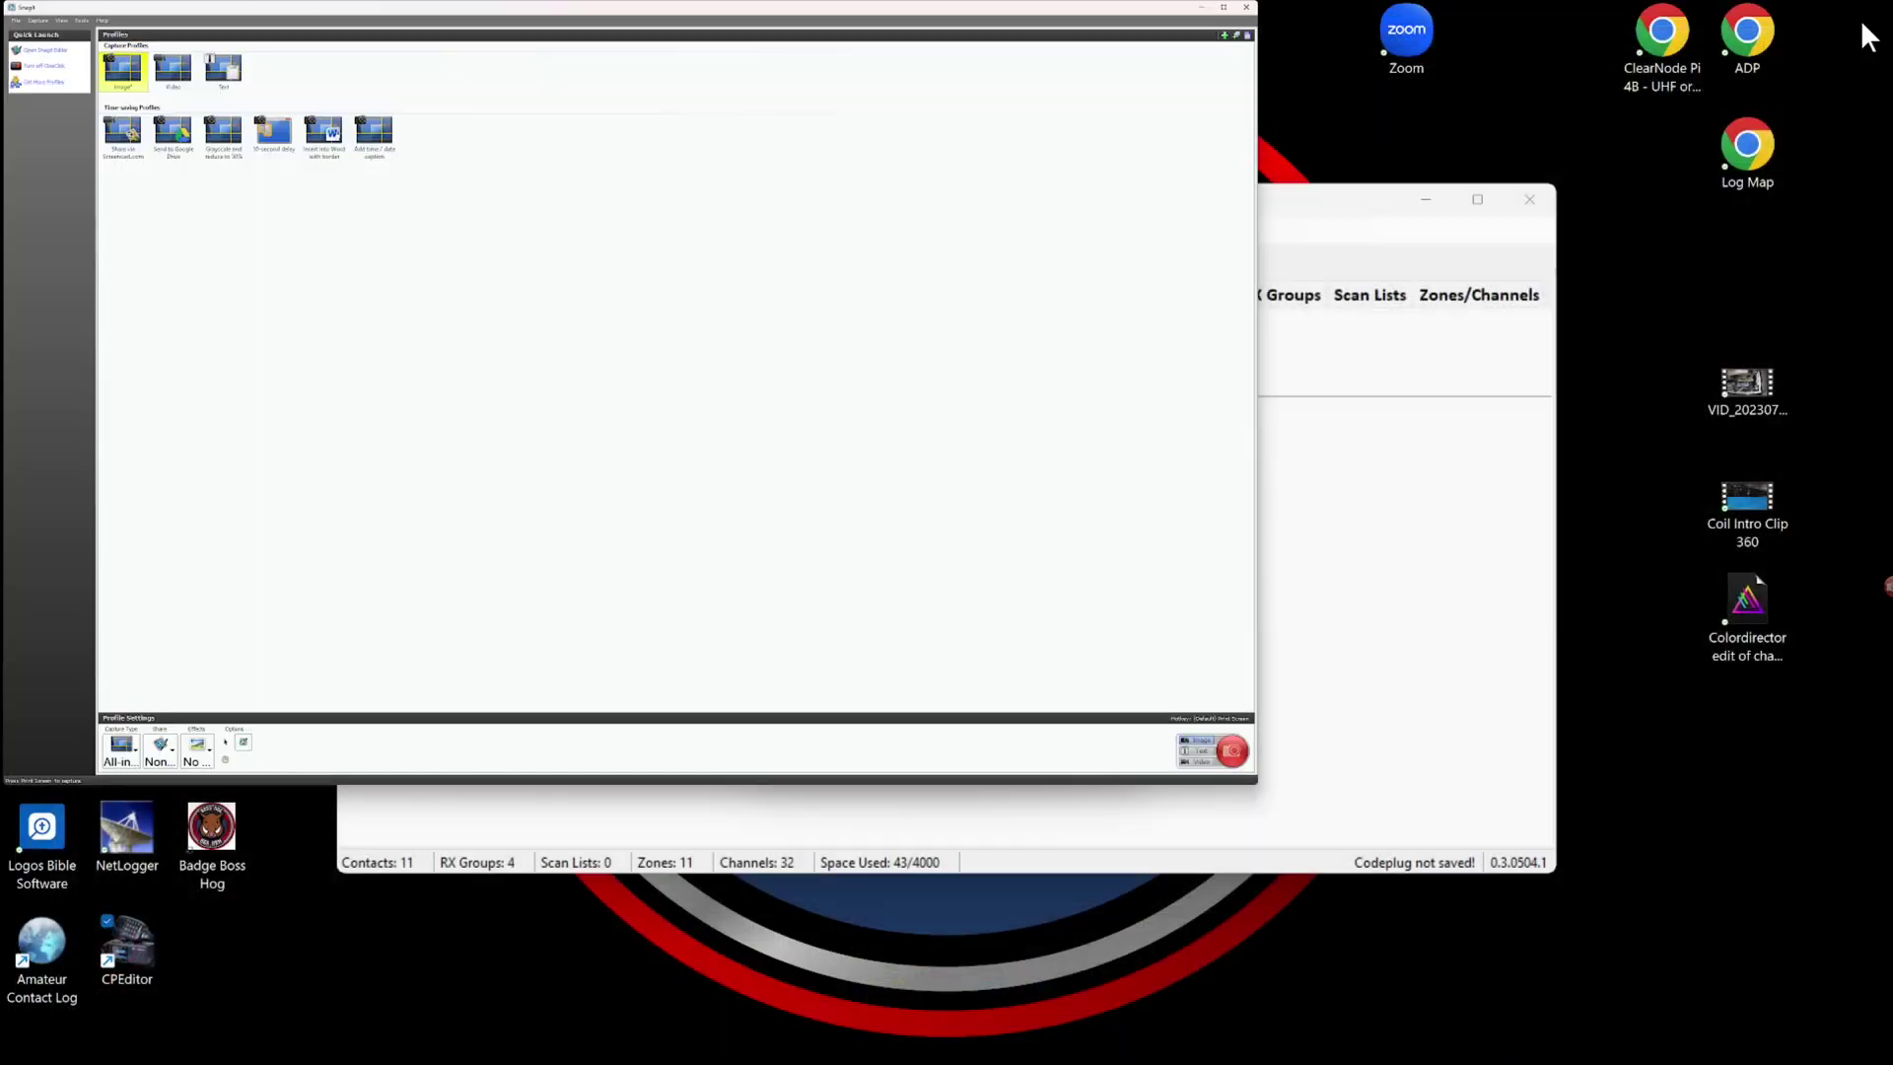
Close Snagit, load Badge Boss Hog.bmp from the Desktop as the boot logo, and start writing it.
{"action": "left_click", "coordinate": [1248, 7]}
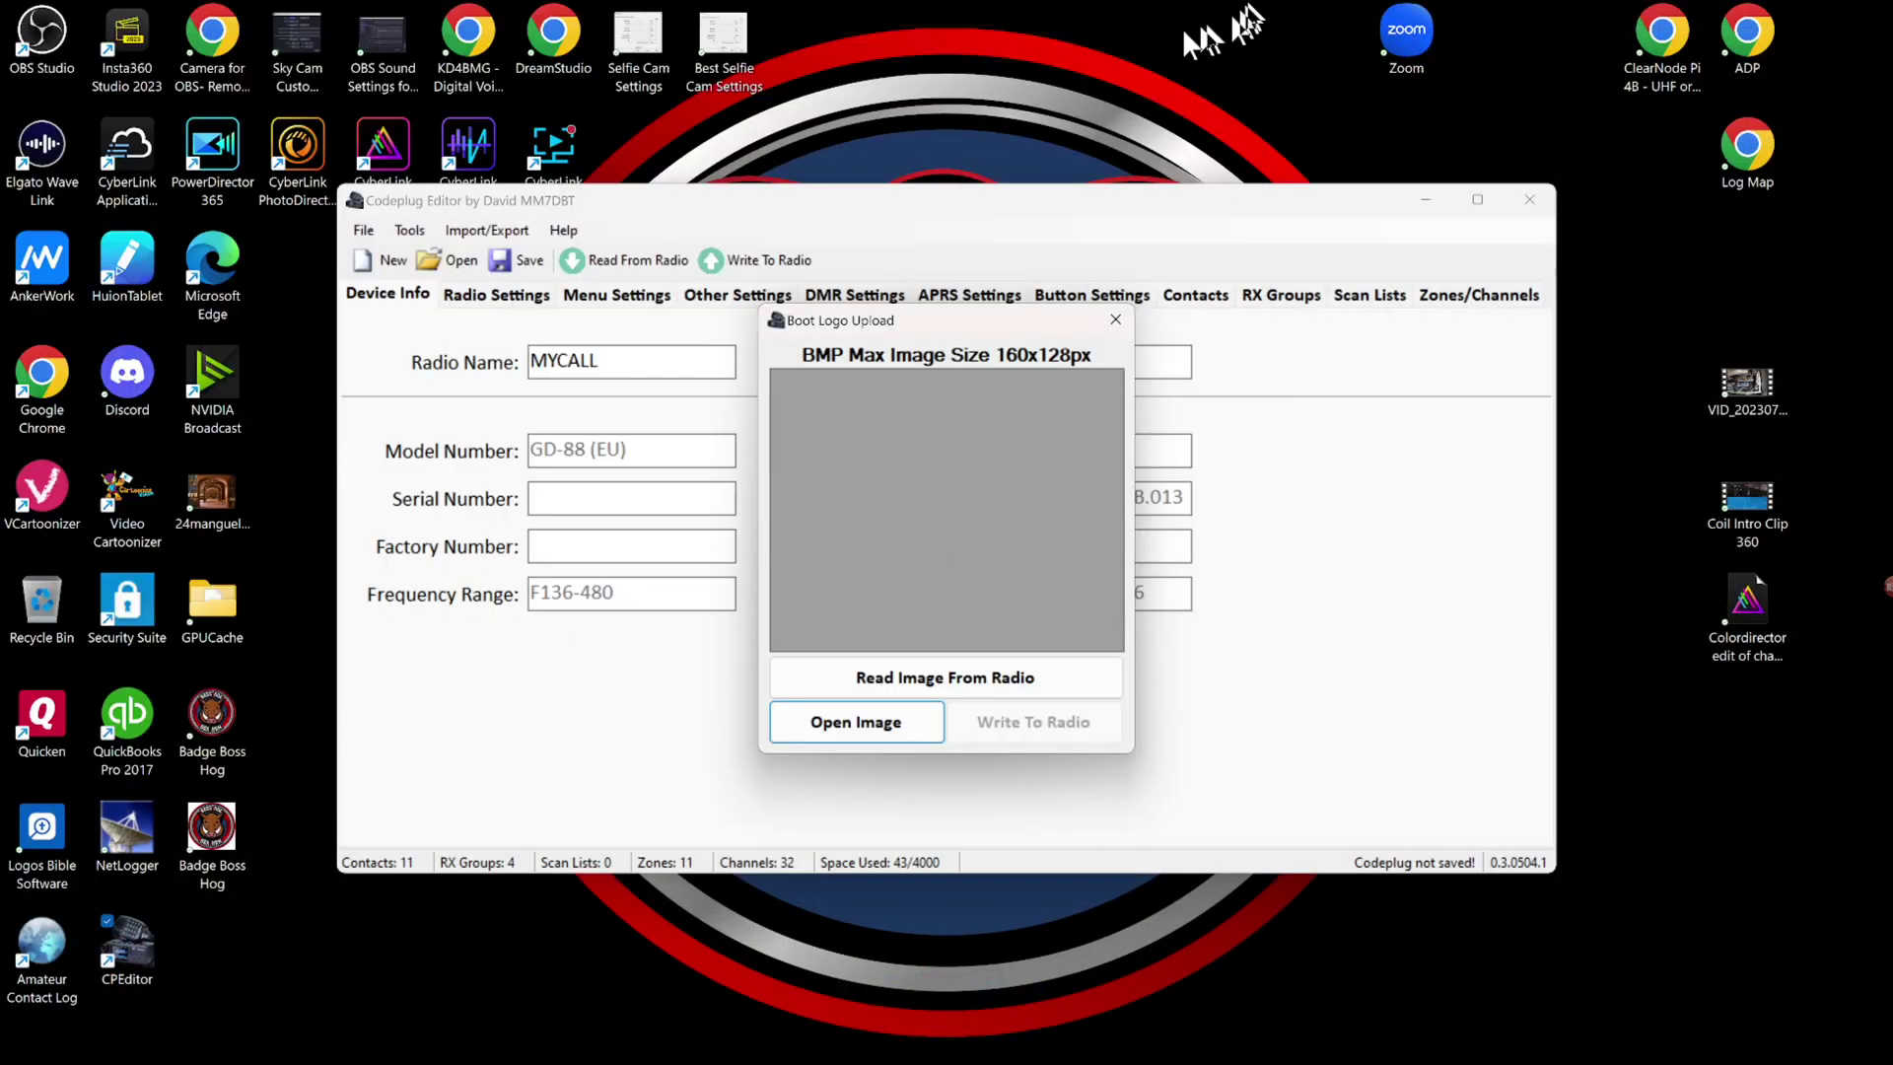
{"action": "left_click", "coordinate": [826, 724]}
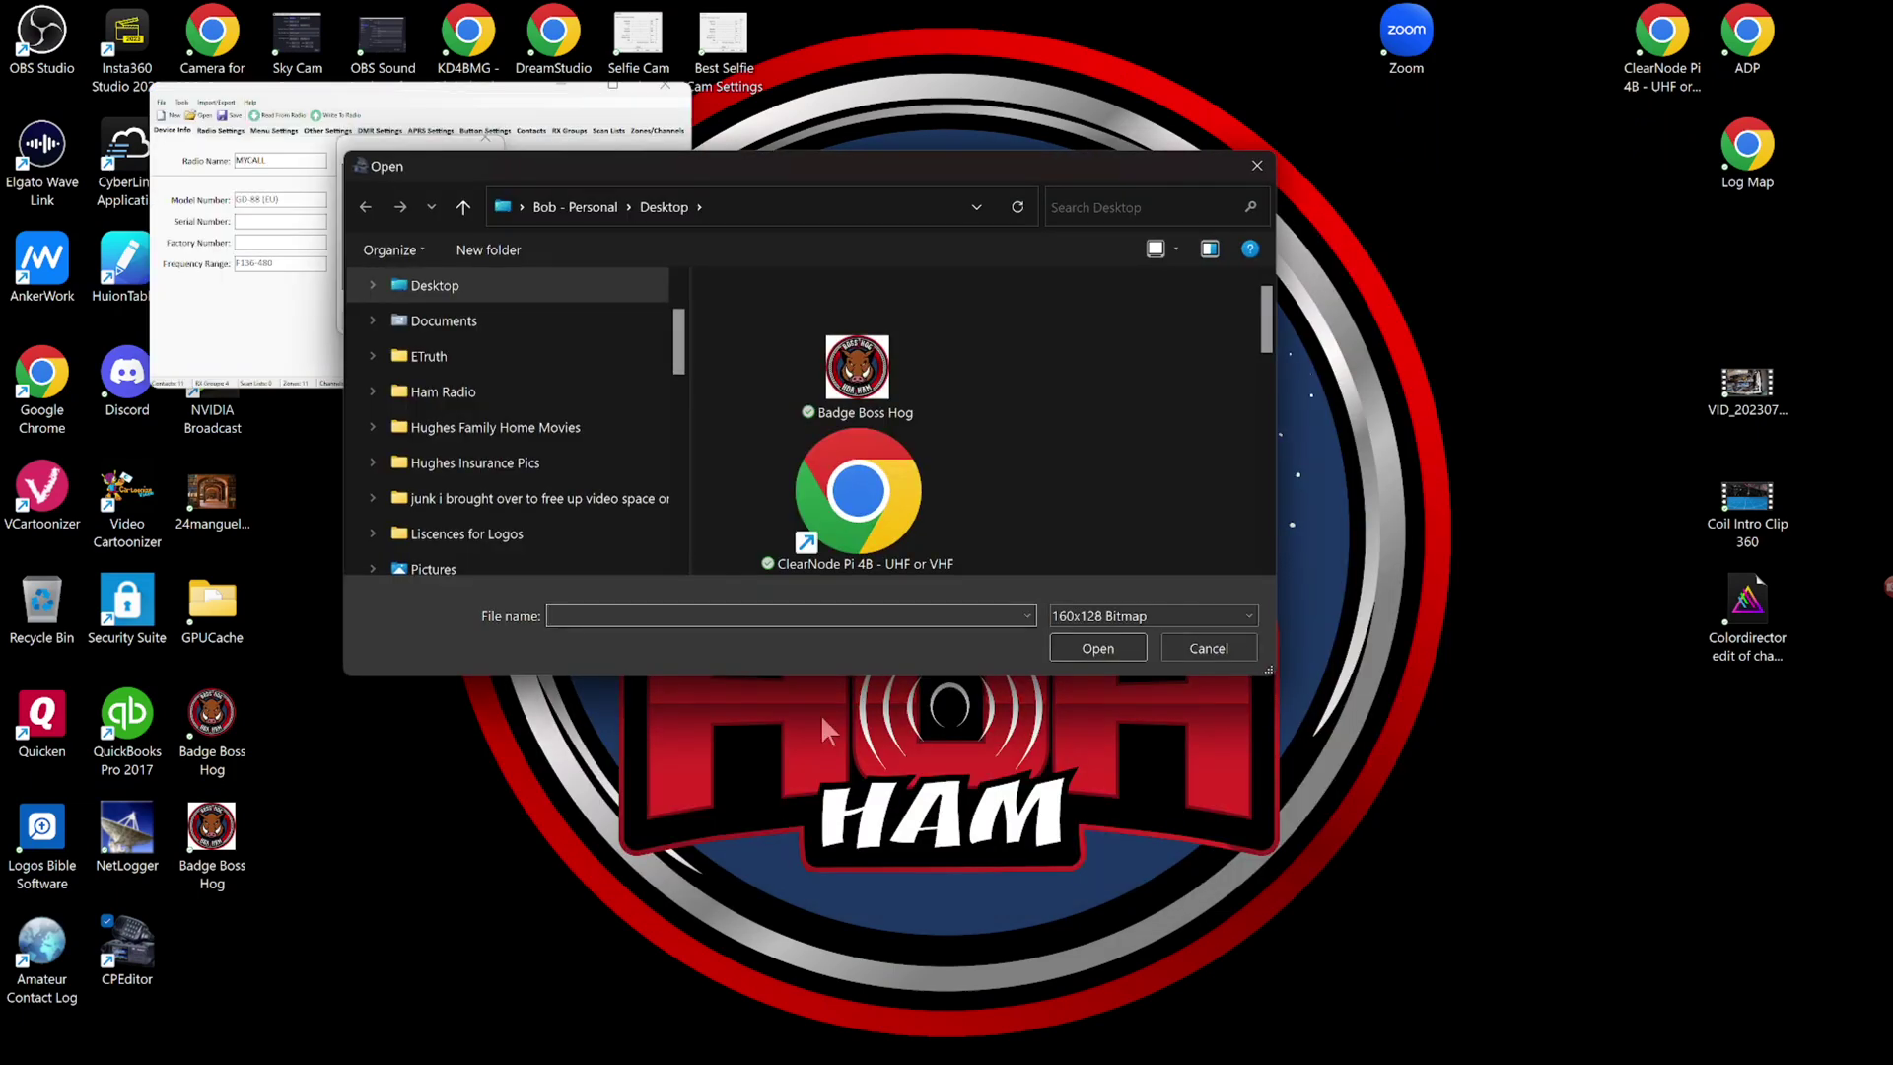
{"action": "left_click", "coordinate": [856, 373]}
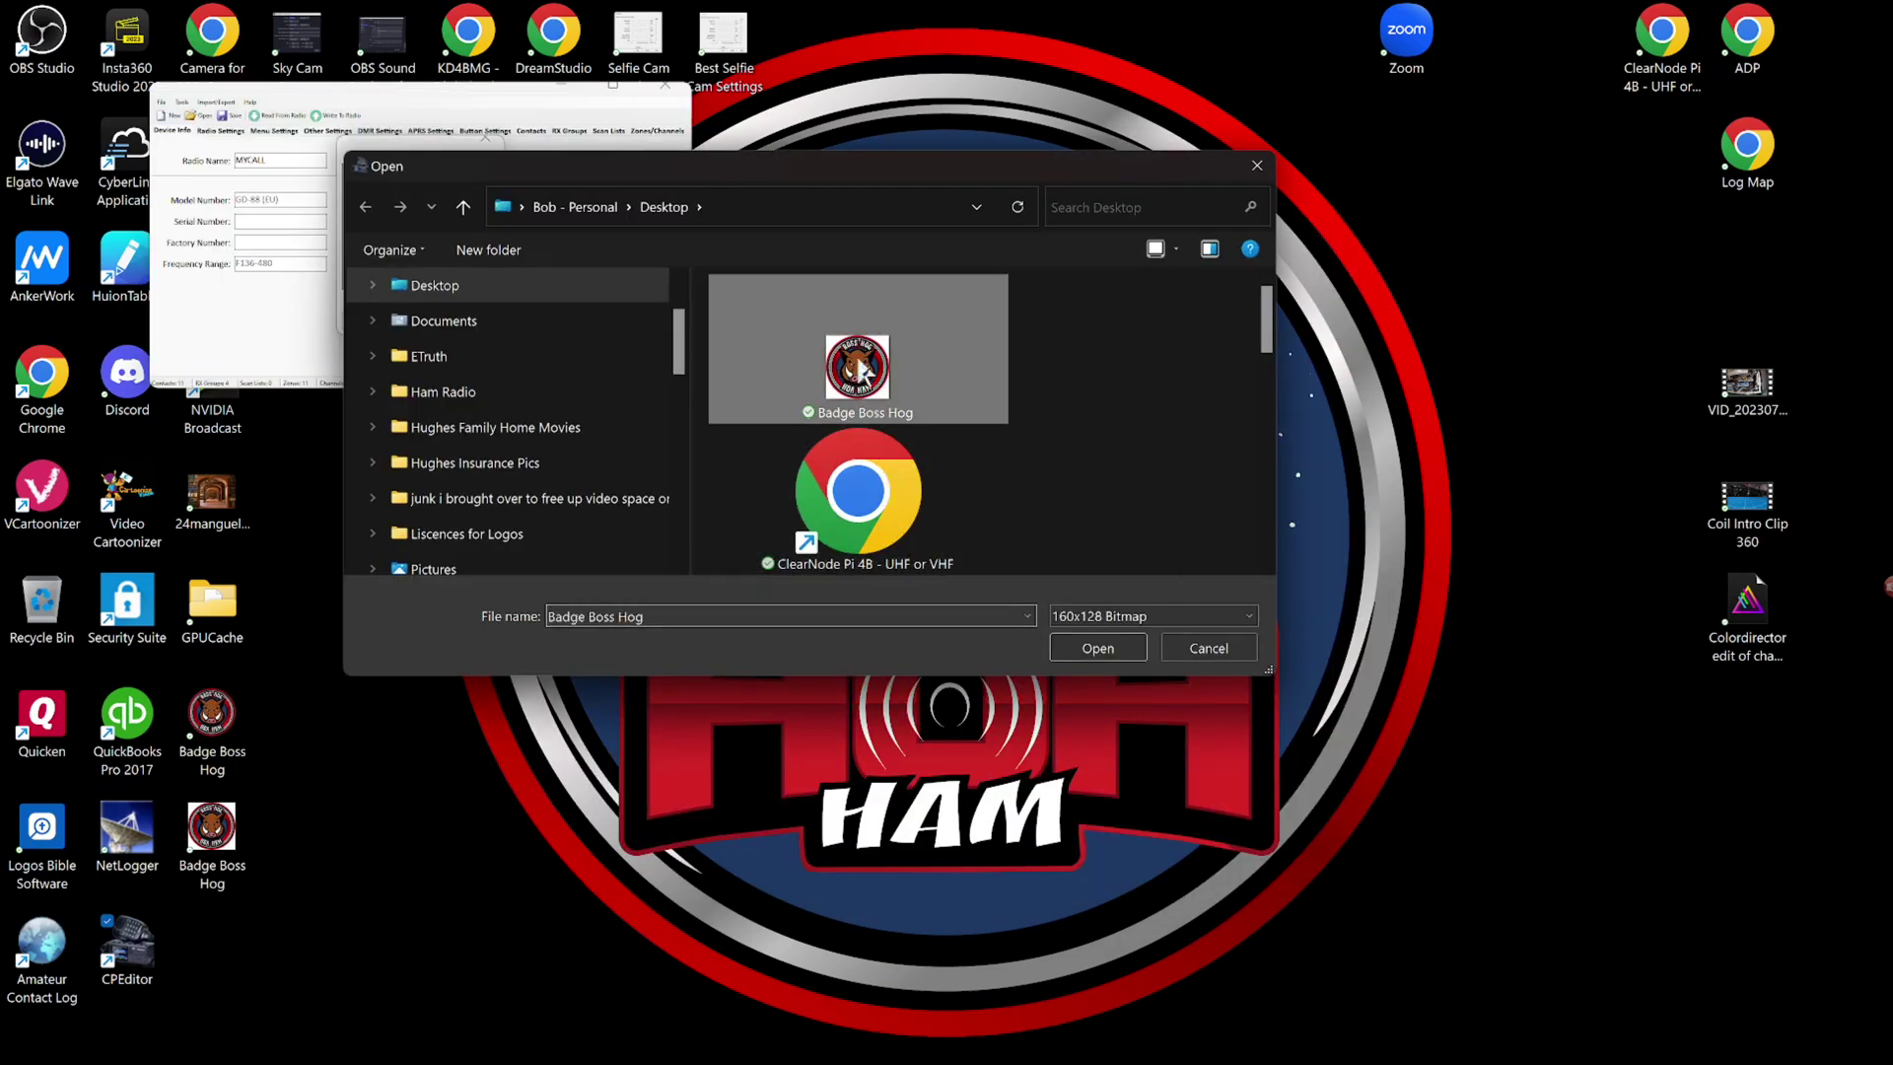
{"action": "left_click", "coordinate": [1099, 648]}
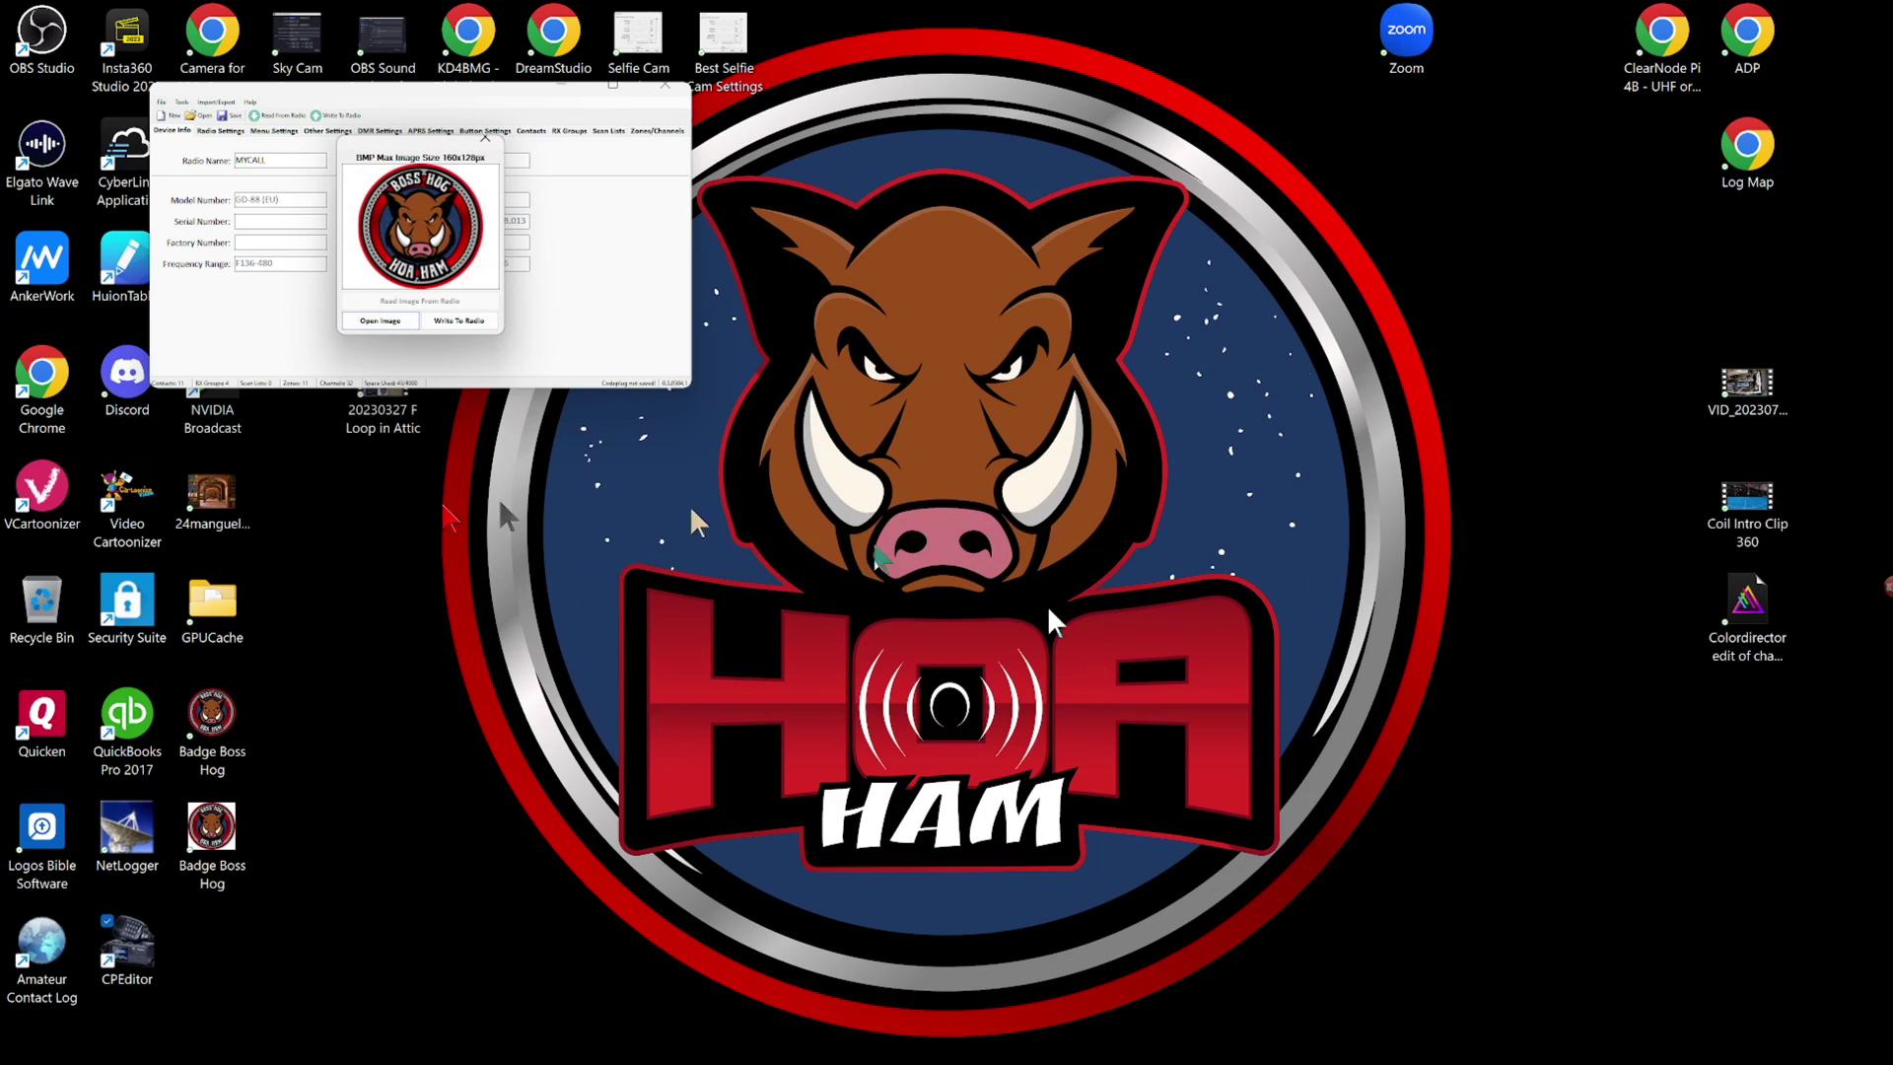
{"action": "left_click", "coordinate": [449, 323]}
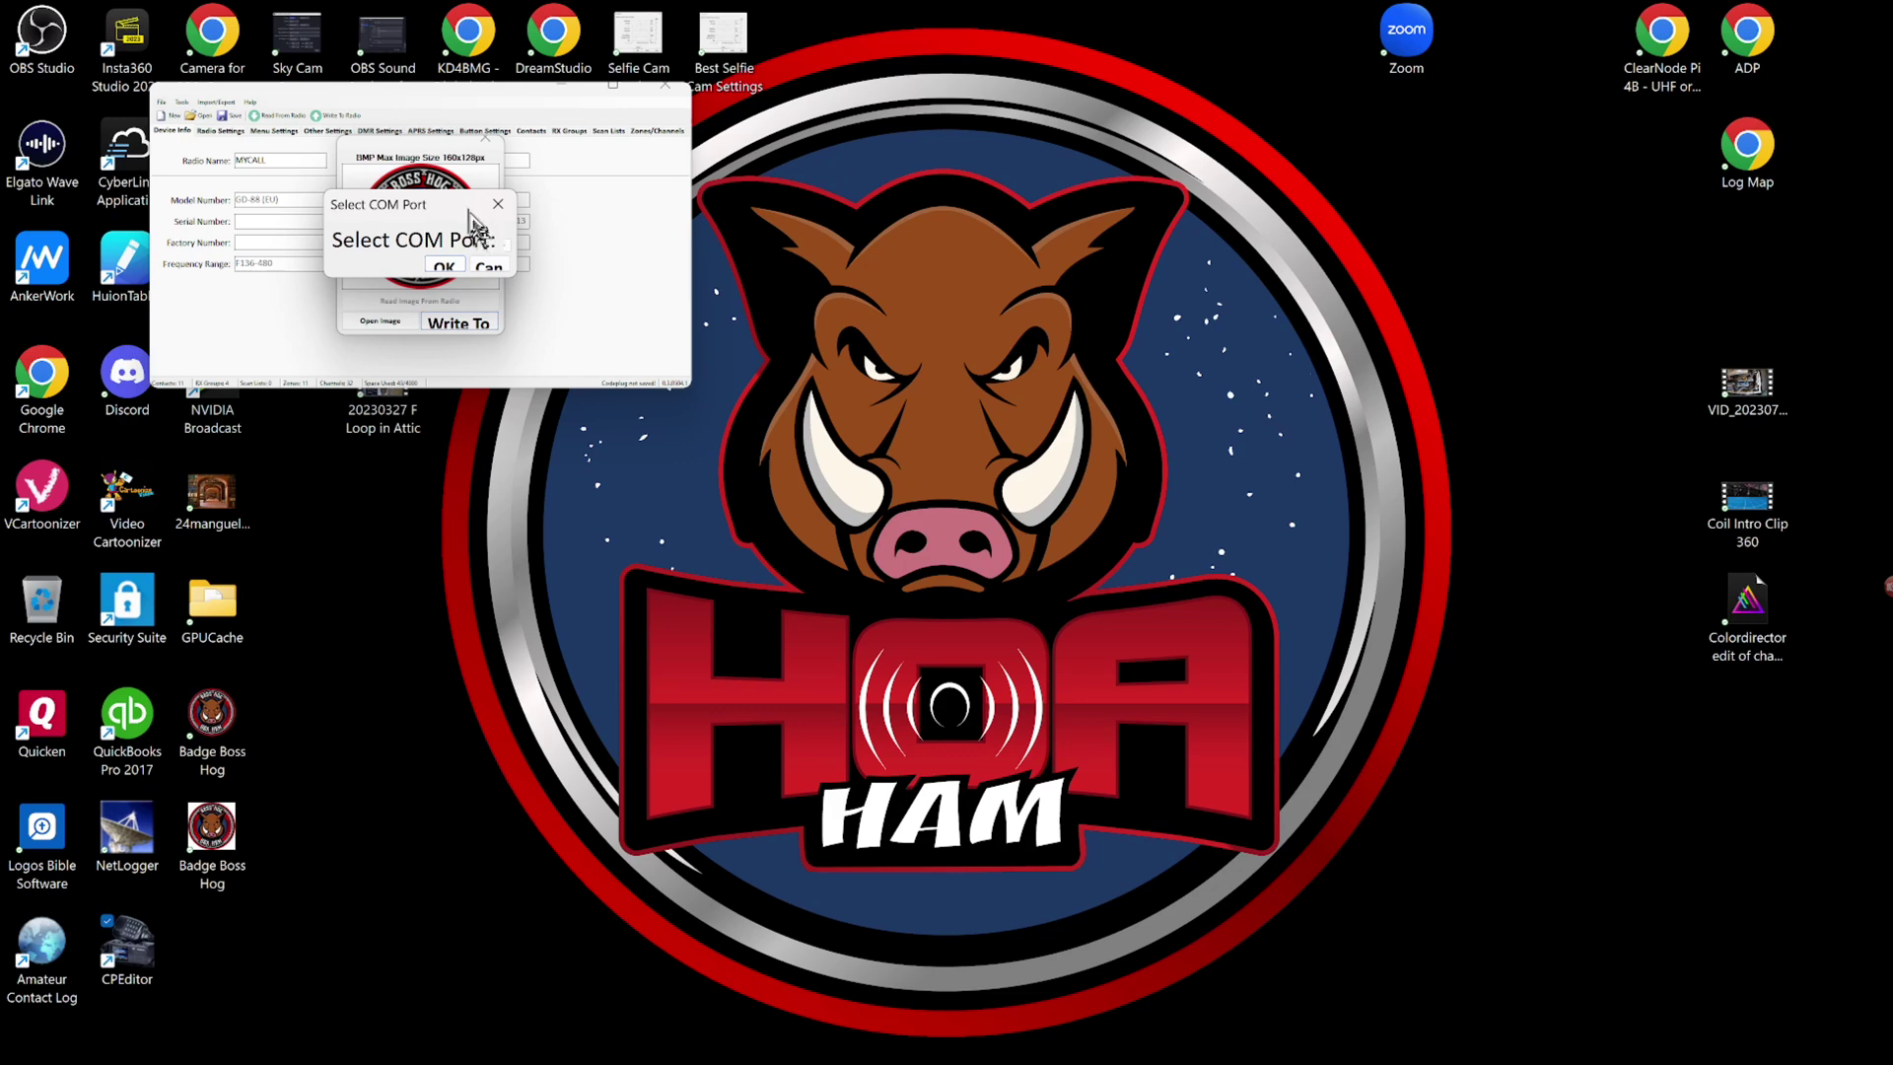
Confirm the radio's serial port so the boot logo write proceeds to the DFU prompt.
{"action": "mouse_move", "coordinate": [898, 1059]}
{"action": "left_click", "coordinate": [445, 266]}
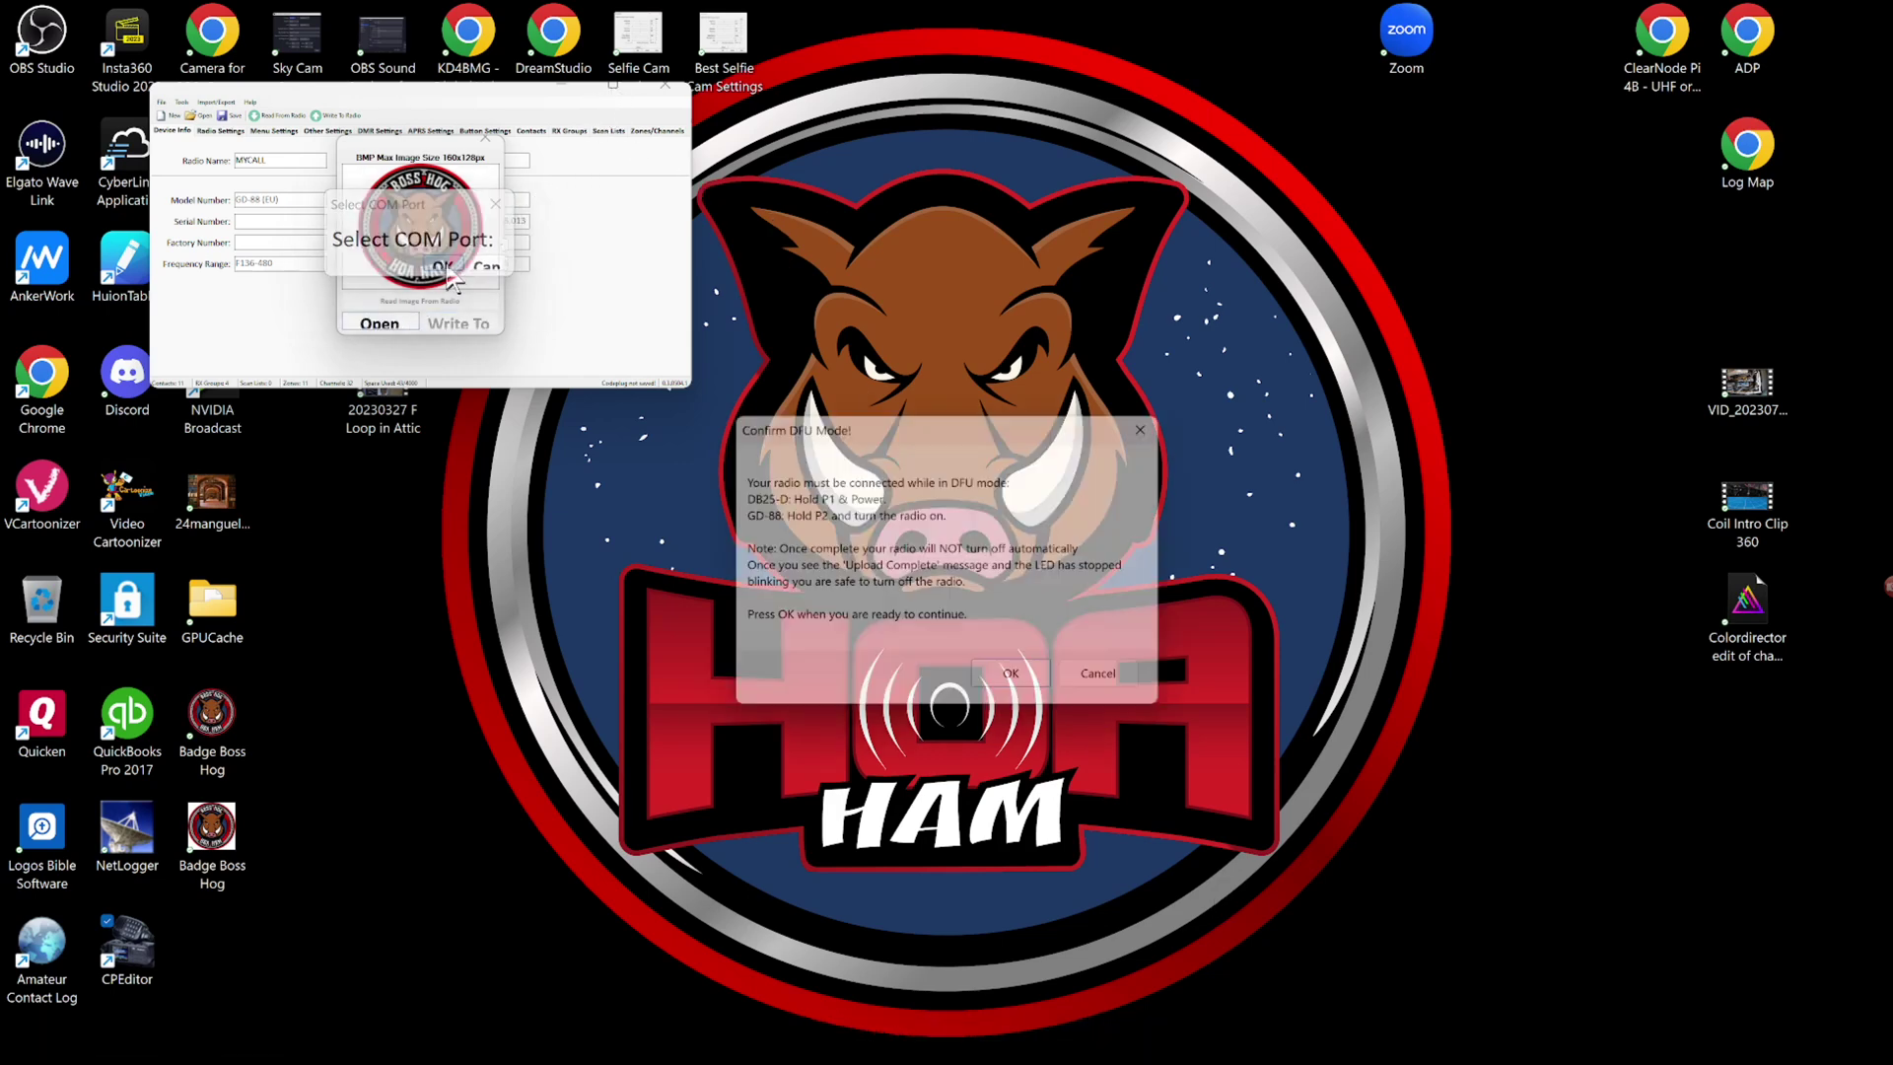